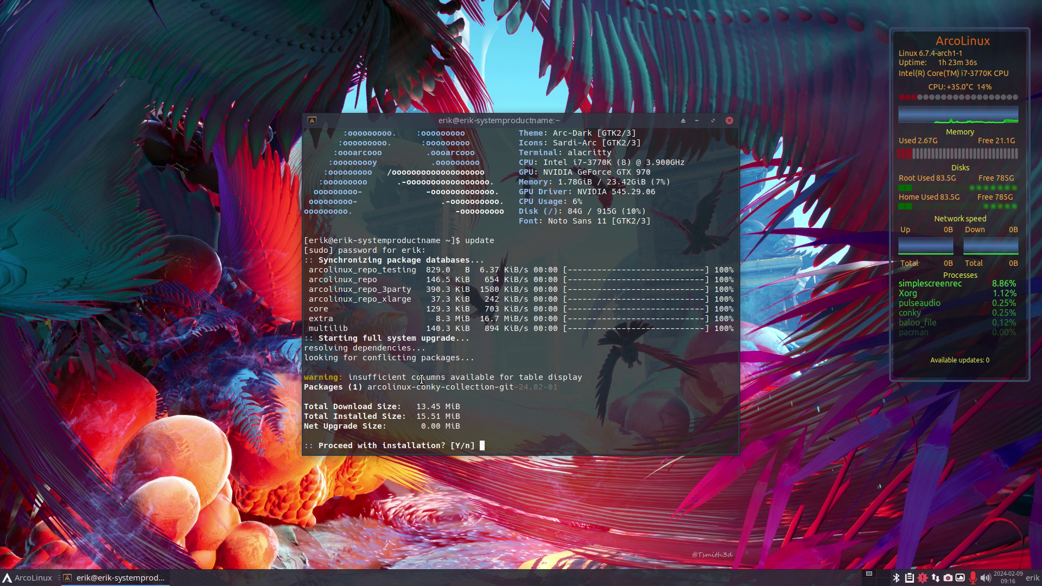
Proceed with upgrading the arcolinux-conky-collection-git package and dismiss the Add Nextcloud account window.
{"action": "type", "text": "y"}
{"action": "key", "text": "Return"}
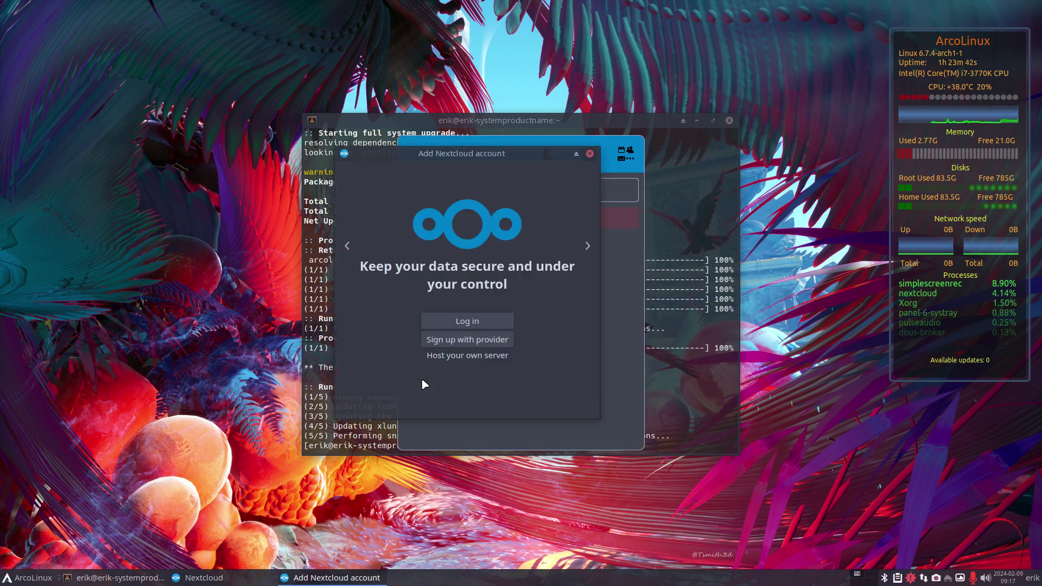
{"action": "left_click", "coordinate": [590, 154]}
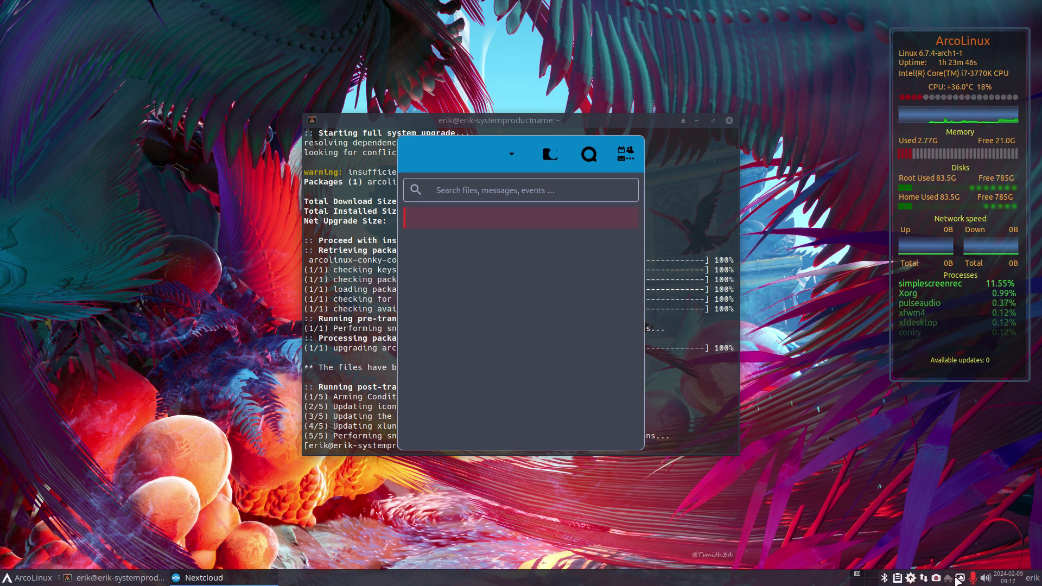
Browse the installed programs in the application launcher, including the Science, Games and Graphics categories and the full list.
{"action": "left_click", "coordinate": [25, 579]}
{"action": "left_click", "coordinate": [33, 540]}
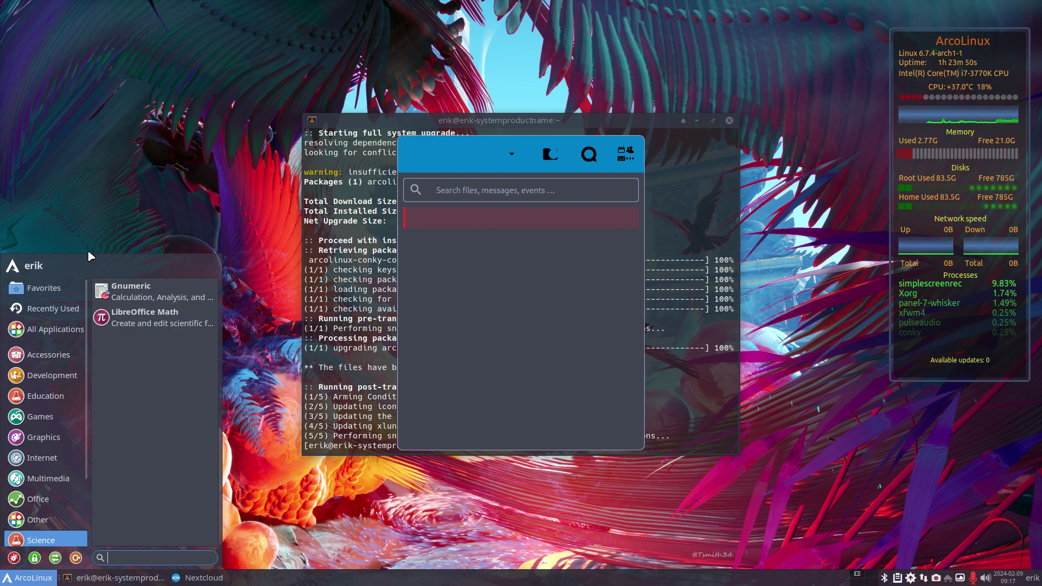
{"action": "left_click", "coordinate": [57, 329]}
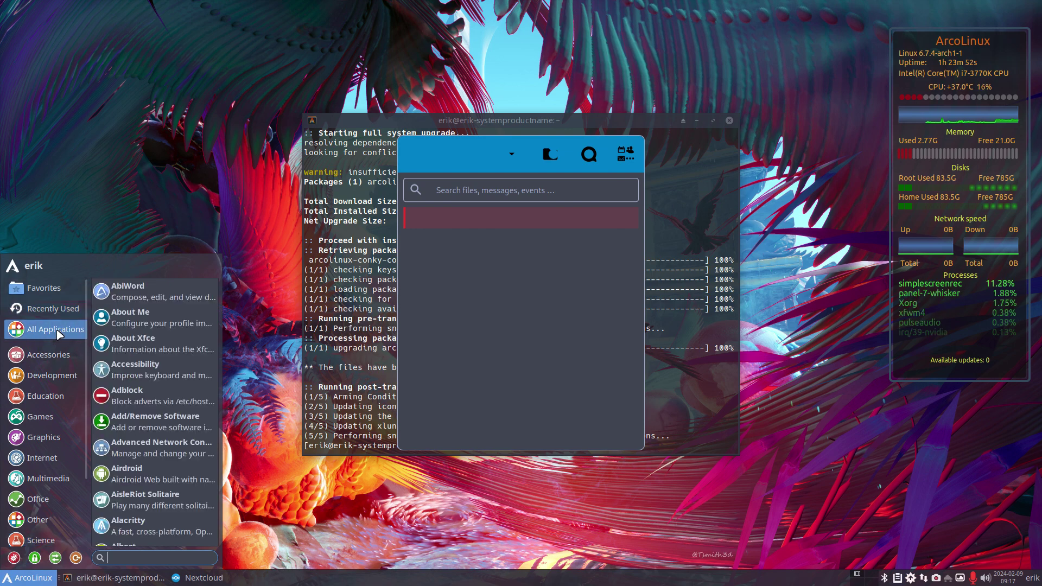
{"action": "scroll", "coordinate": [139, 401], "scroll_direction": "down", "scroll_amount": 15}
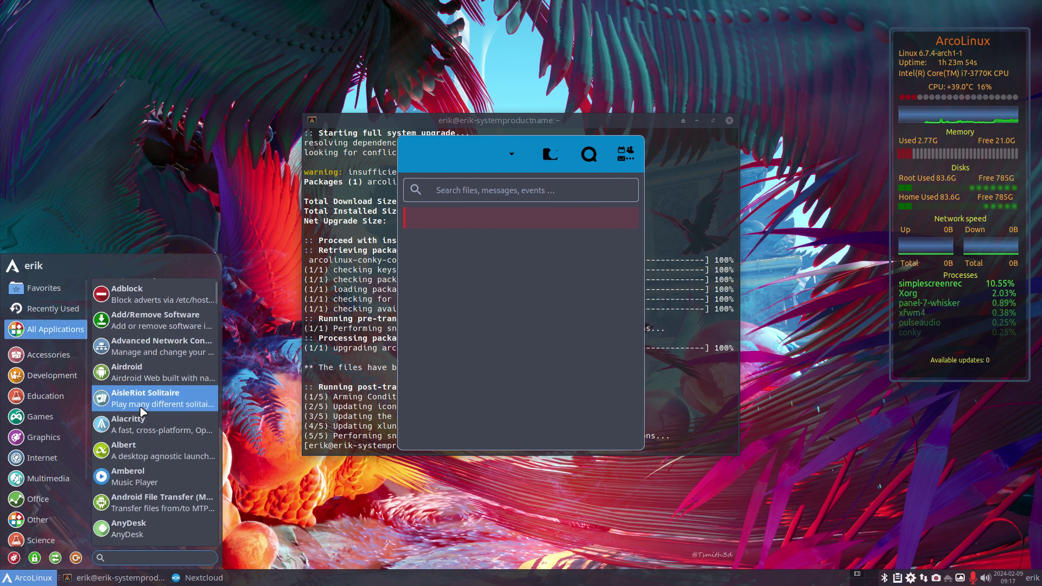
{"action": "scroll", "coordinate": [140, 412], "scroll_direction": "down", "scroll_amount": 10}
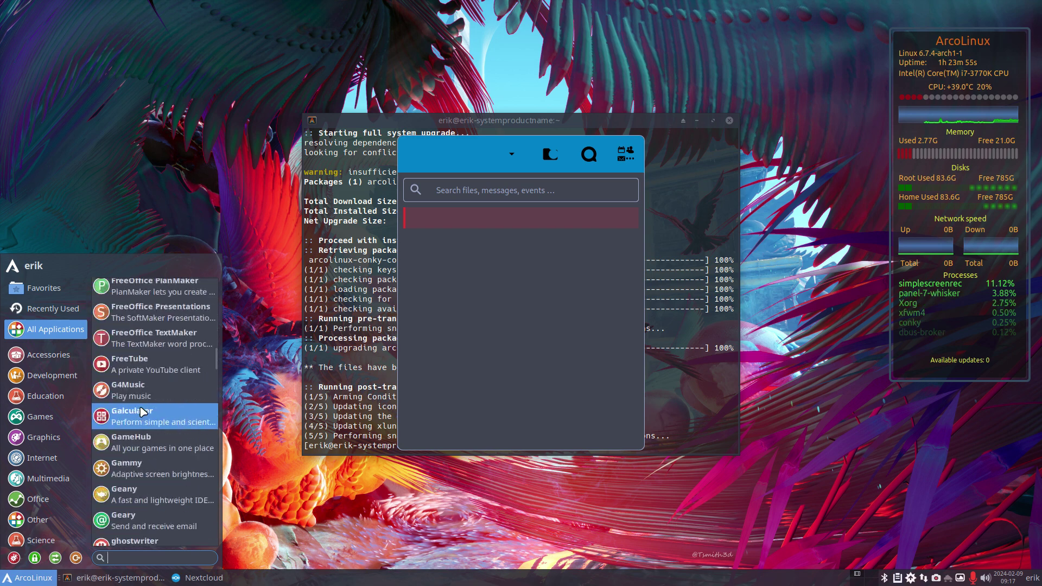
{"action": "left_click", "coordinate": [40, 416]}
{"action": "scroll", "coordinate": [152, 431], "scroll_direction": "down", "scroll_amount": 5}
{"action": "left_click", "coordinate": [44, 437]}
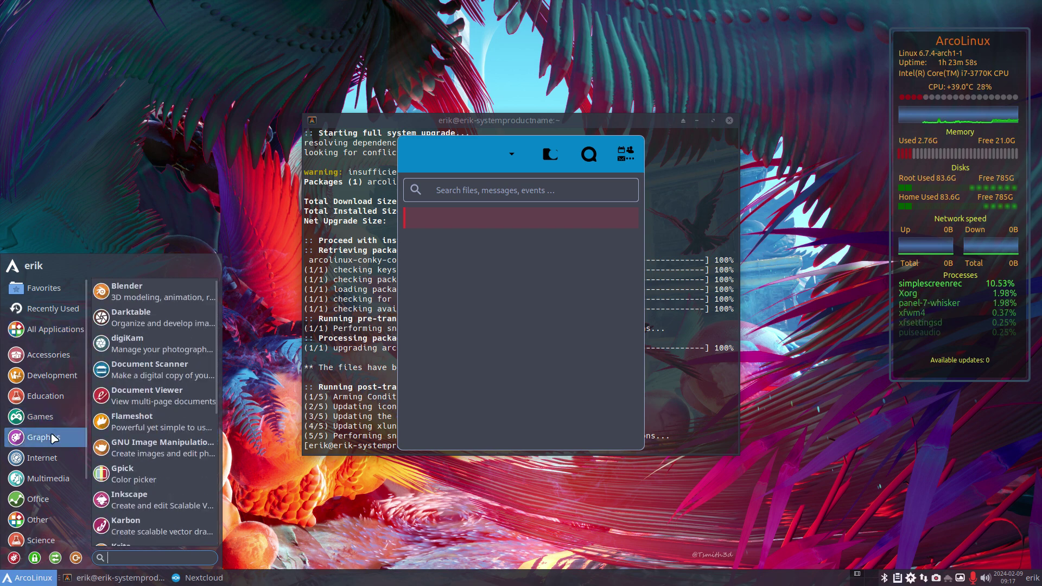
{"action": "scroll", "coordinate": [159, 475], "scroll_direction": "down", "scroll_amount": 5}
{"action": "left_click", "coordinate": [162, 209]}
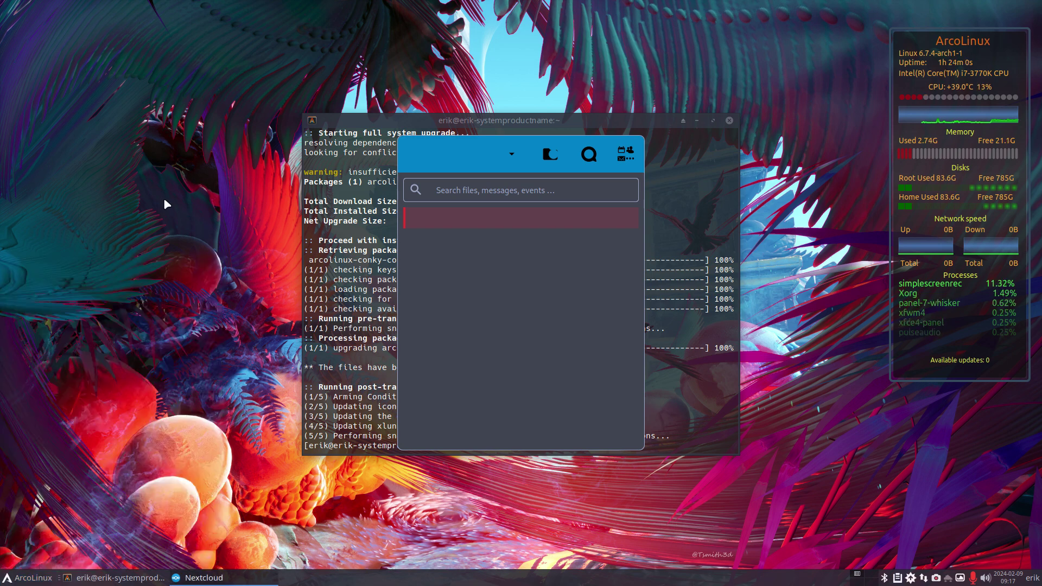
Highlight the /etc/skel/.config/conky install path in the upgrade output and close the terminal.
{"action": "left_click", "coordinate": [500, 116]}
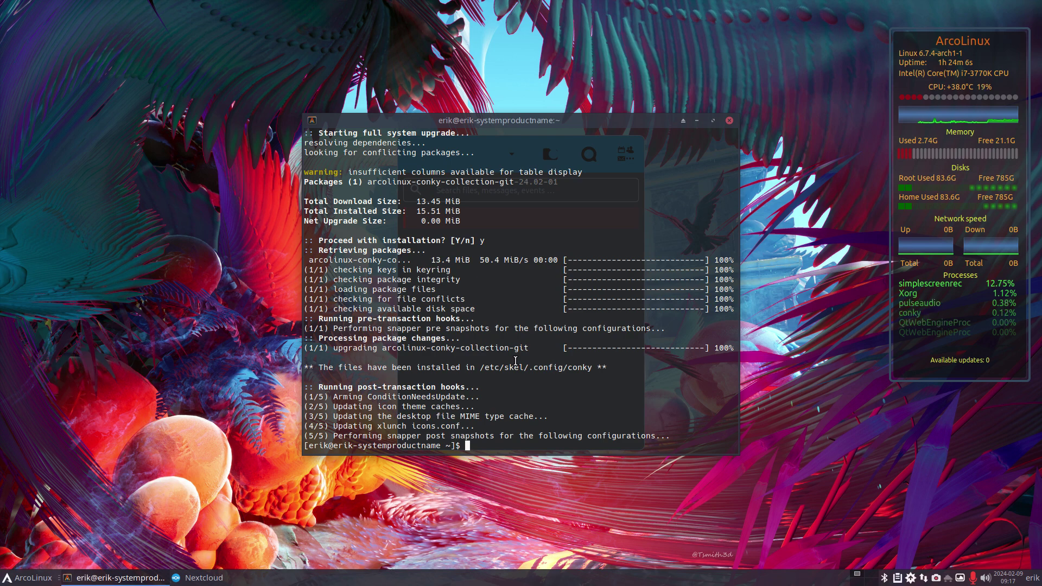
{"action": "left_click_drag", "start_coordinate": [480, 358], "coordinate": [592, 368]}
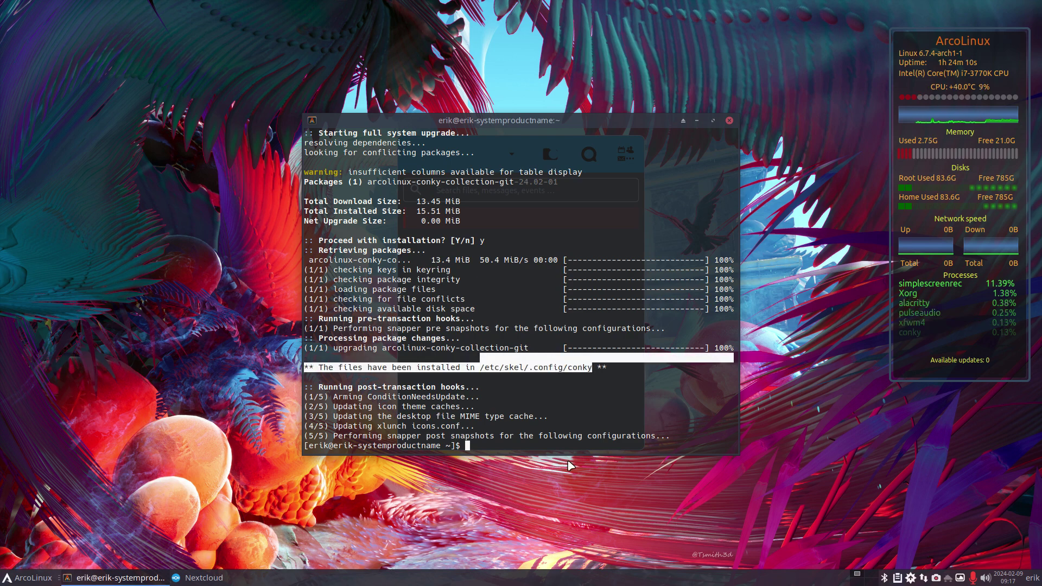
{"action": "left_click", "coordinate": [728, 120]}
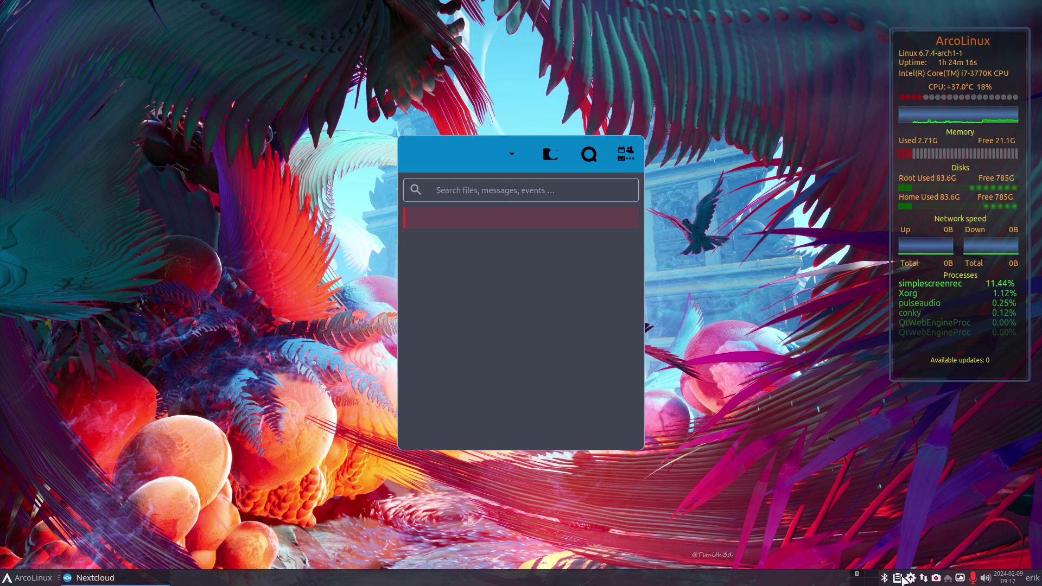
Exit the running Nextcloud client completely.
{"action": "right_click", "coordinate": [948, 579]}
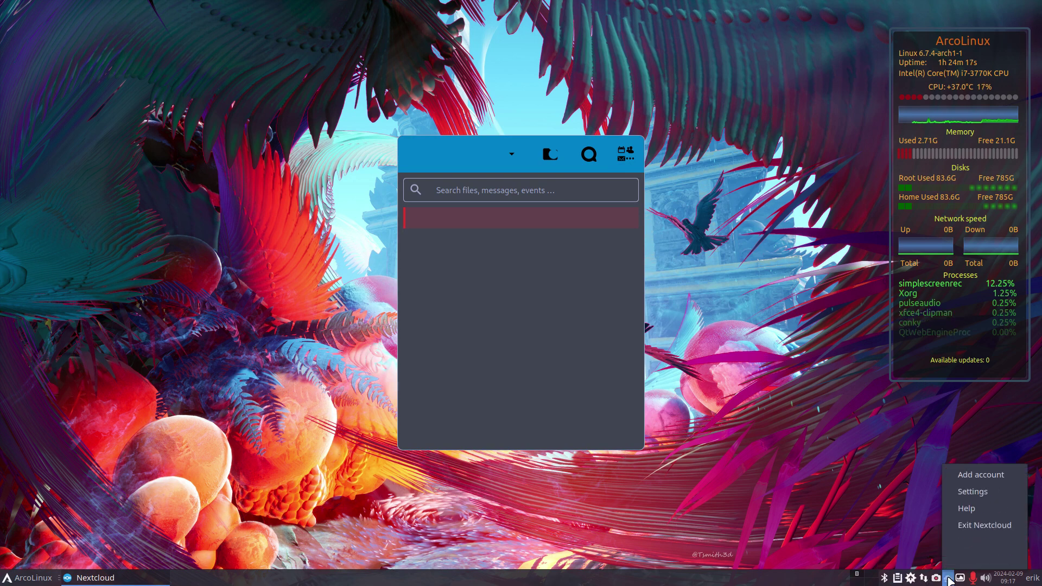
{"action": "left_click", "coordinate": [972, 534]}
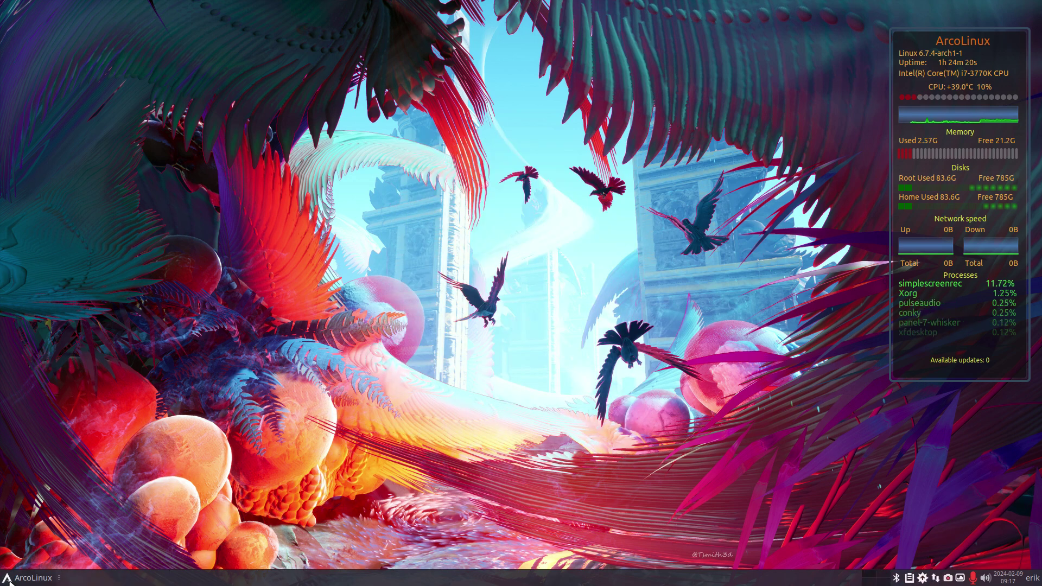
Open /etc in the file manager and add its skel folder to the Places shortcuts.
{"action": "key", "text": "super+e"}
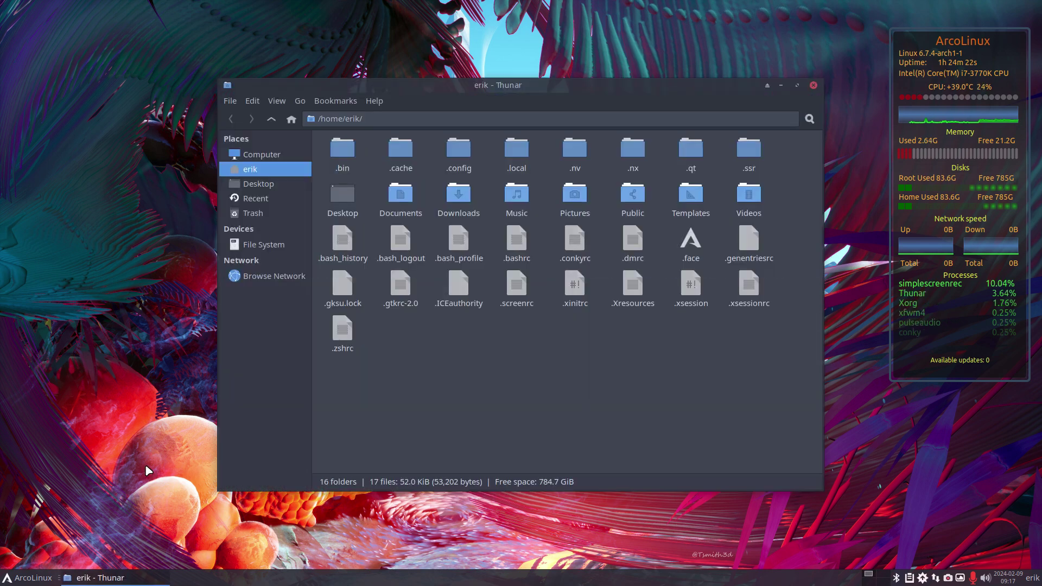
{"action": "left_click", "coordinate": [274, 248]}
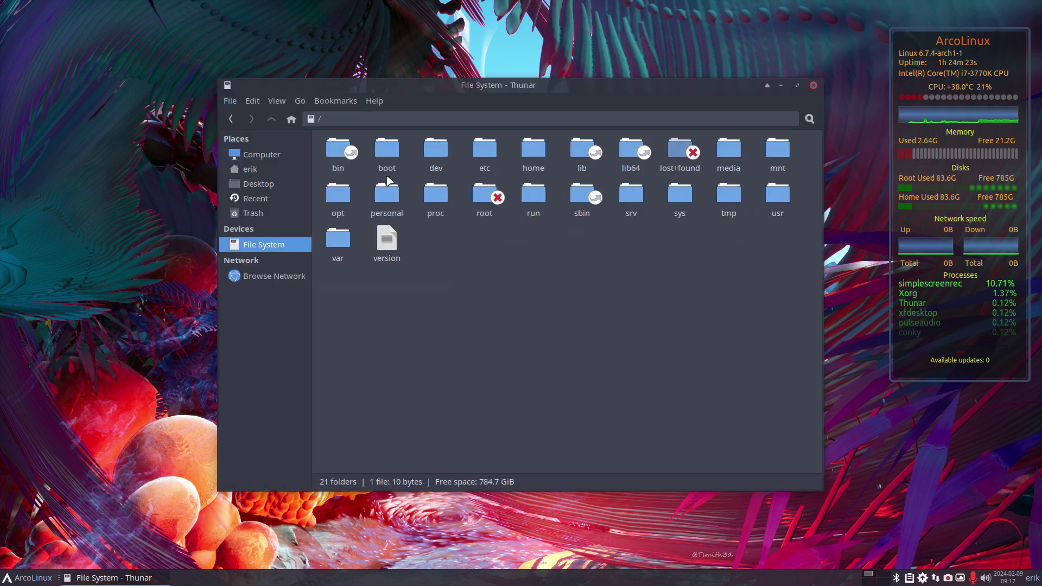
{"action": "double_click", "coordinate": [486, 151]}
{"action": "type", "text": "sk"}
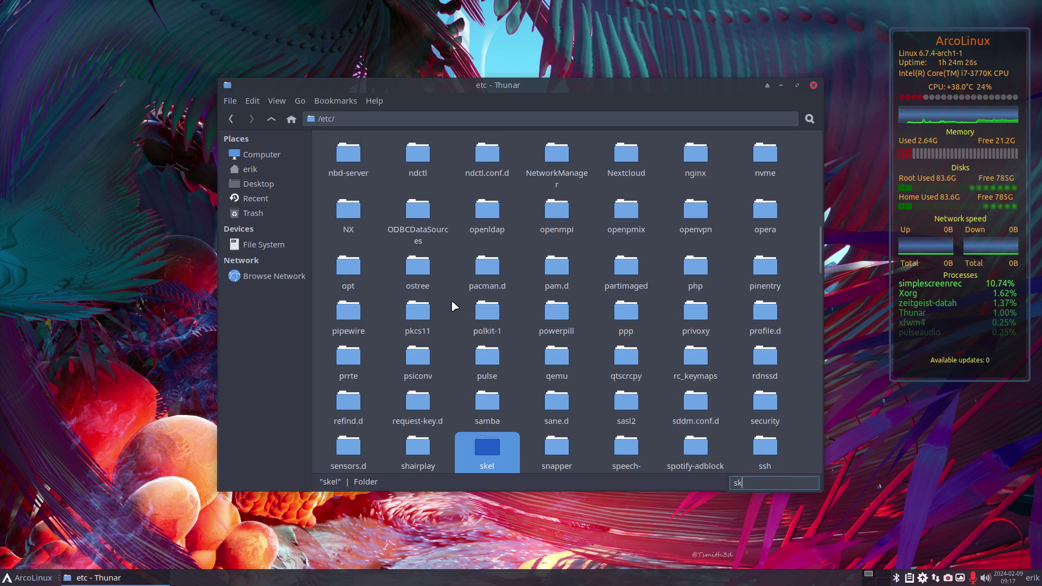
{"action": "left_click", "coordinate": [495, 453]}
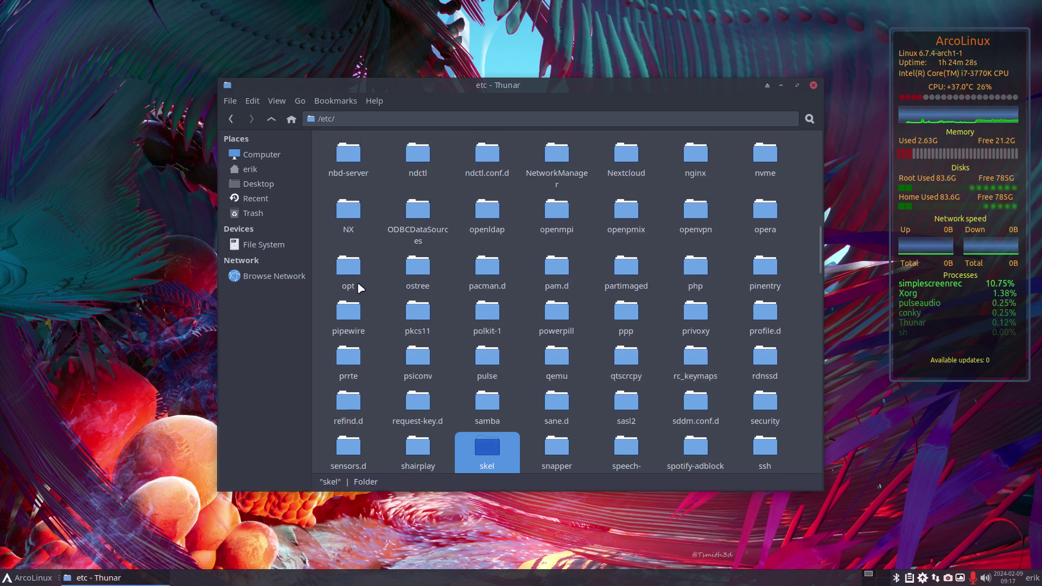
{"action": "left_click_drag", "start_coordinate": [478, 450], "coordinate": [254, 229]}
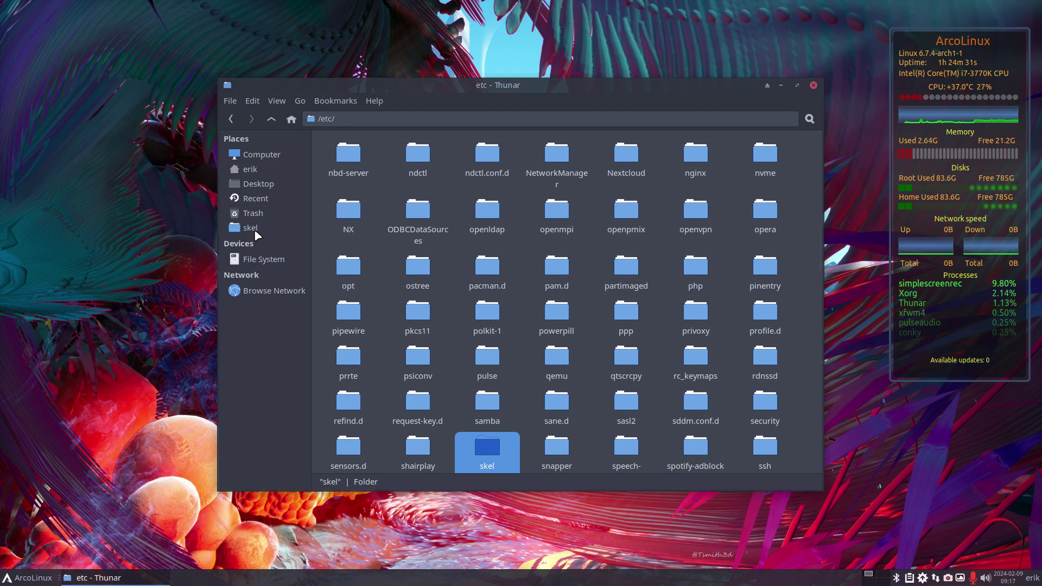
{"action": "left_click", "coordinate": [254, 229]}
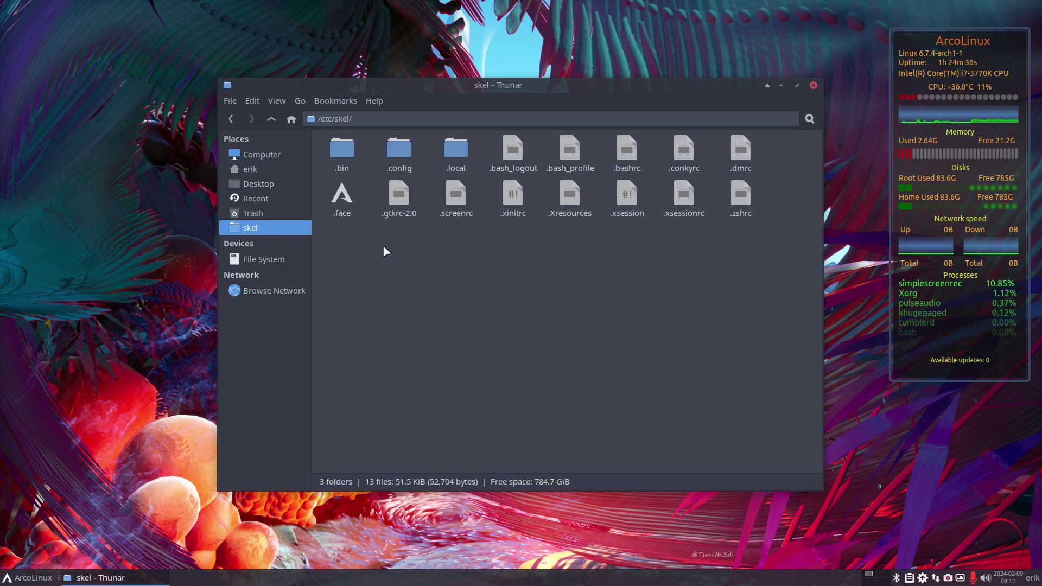
{"action": "double_click", "coordinate": [398, 151]}
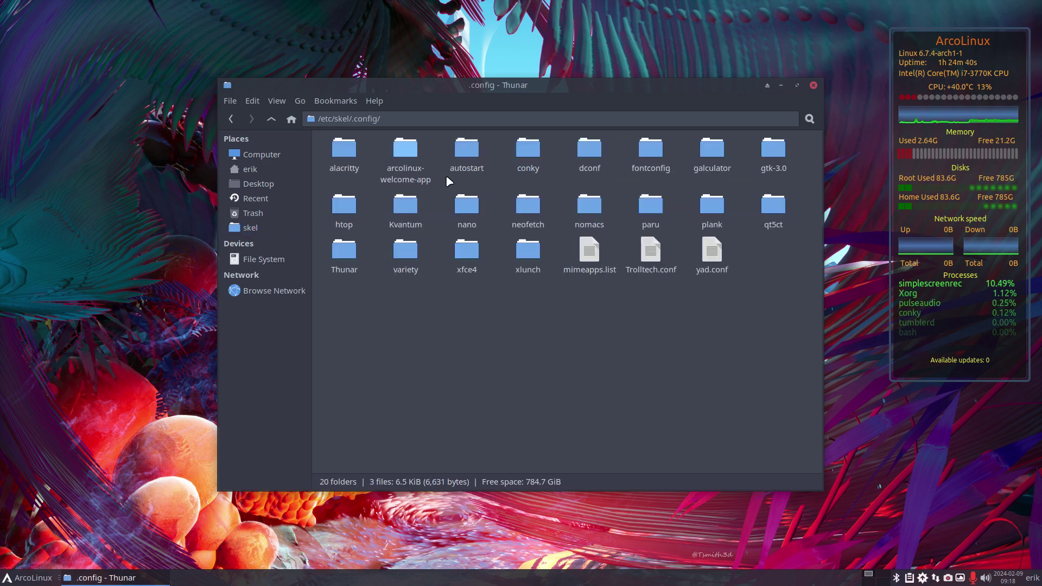
{"action": "left_click", "coordinate": [528, 147]}
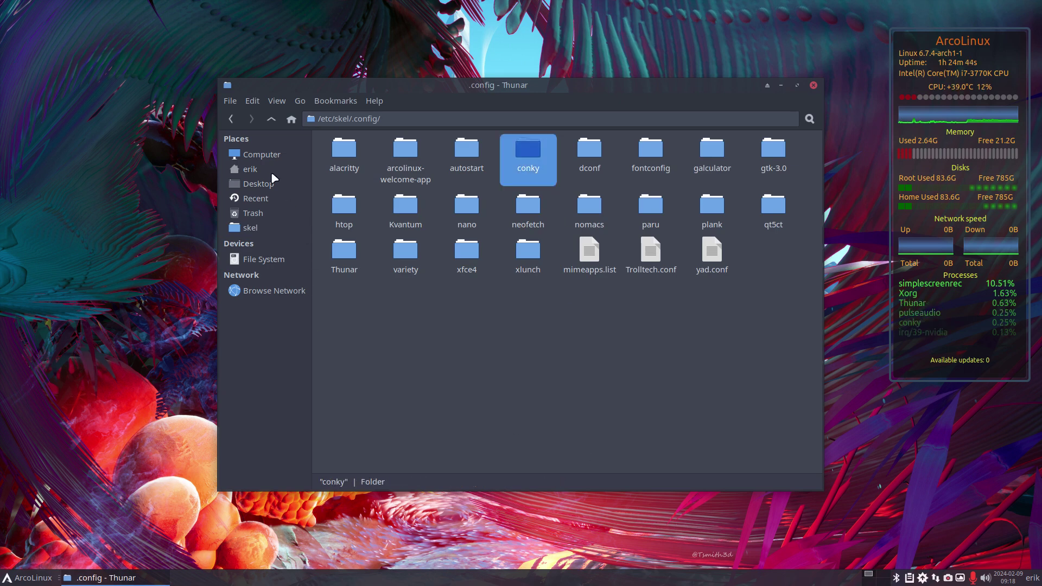
{"action": "left_click", "coordinate": [250, 169]}
{"action": "double_click", "coordinate": [459, 145]}
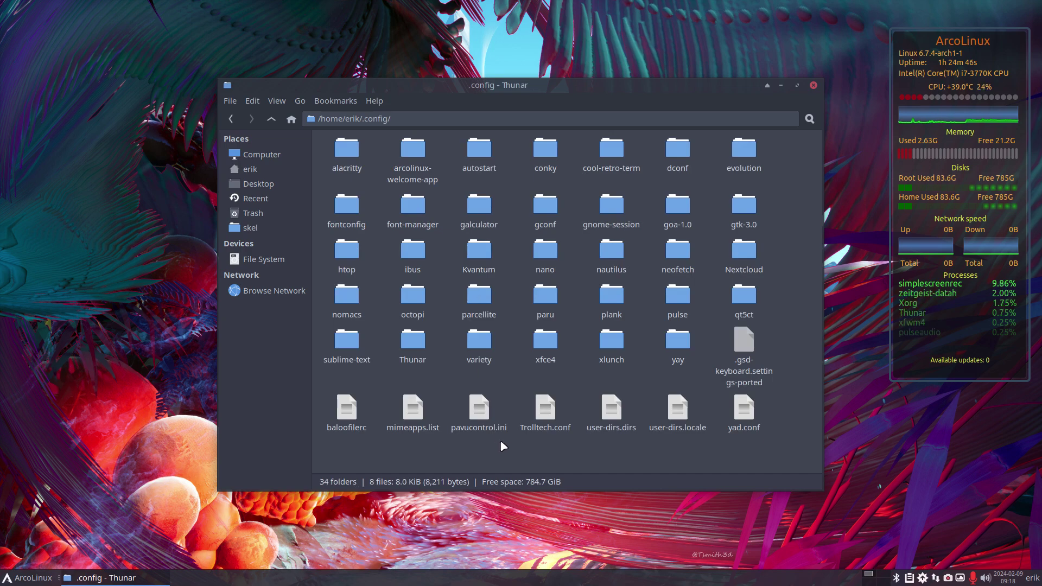
{"action": "key", "text": "ctrl+v"}
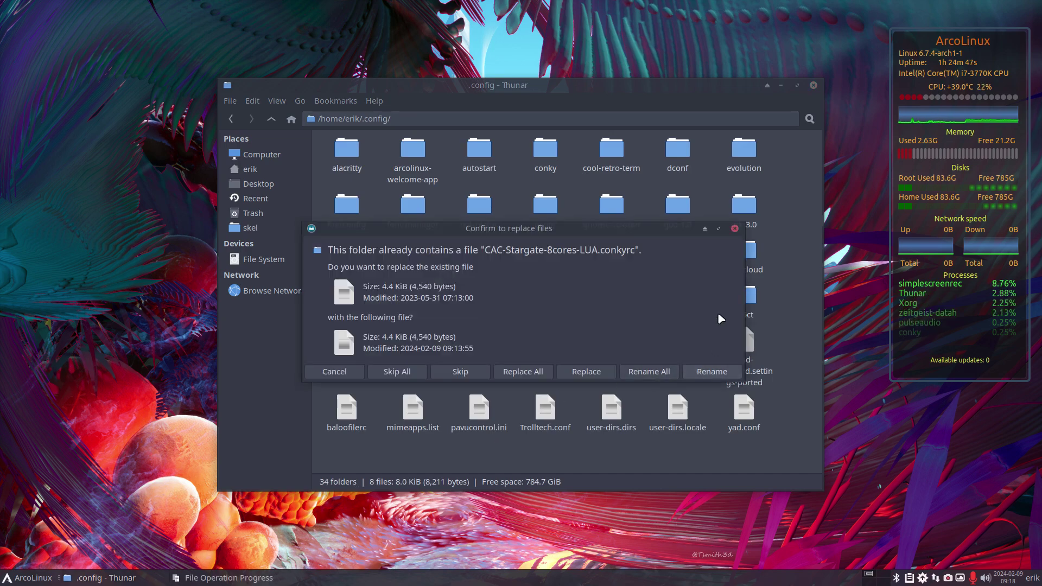
{"action": "left_click", "coordinate": [732, 227]}
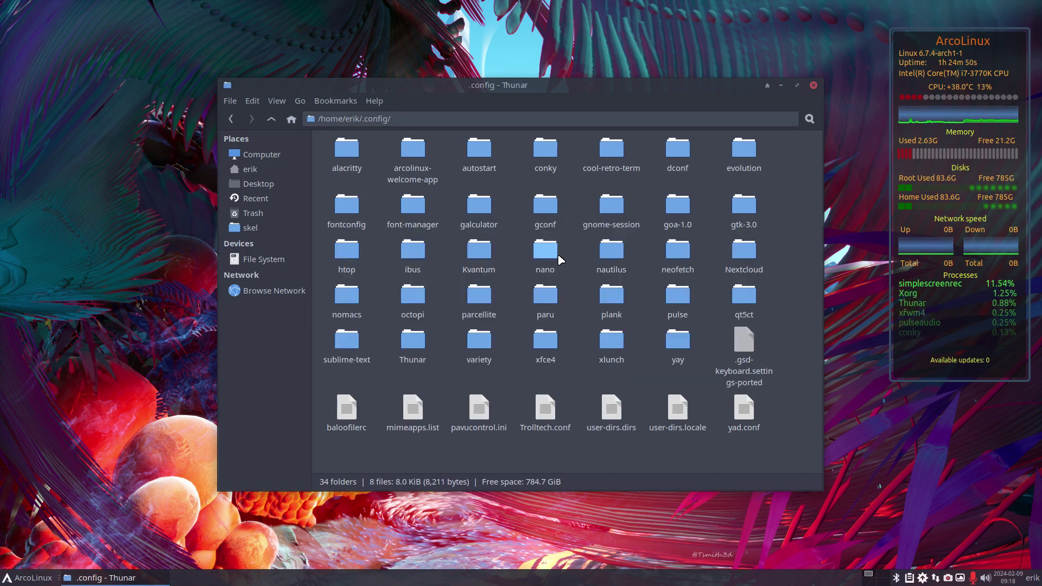
Duplicate the conky folder inside the home .config folder as a backup copy.
{"action": "left_click", "coordinate": [546, 152]}
{"action": "key", "text": "ctrl+v"}
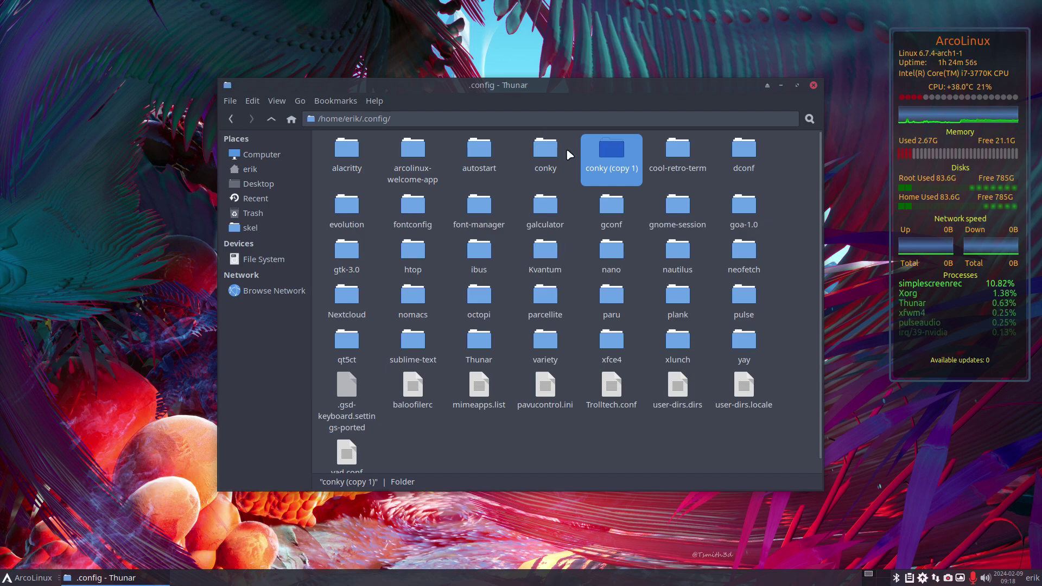
Copy the conky folder from /etc/skel/.config.
{"action": "left_click", "coordinate": [255, 228]}
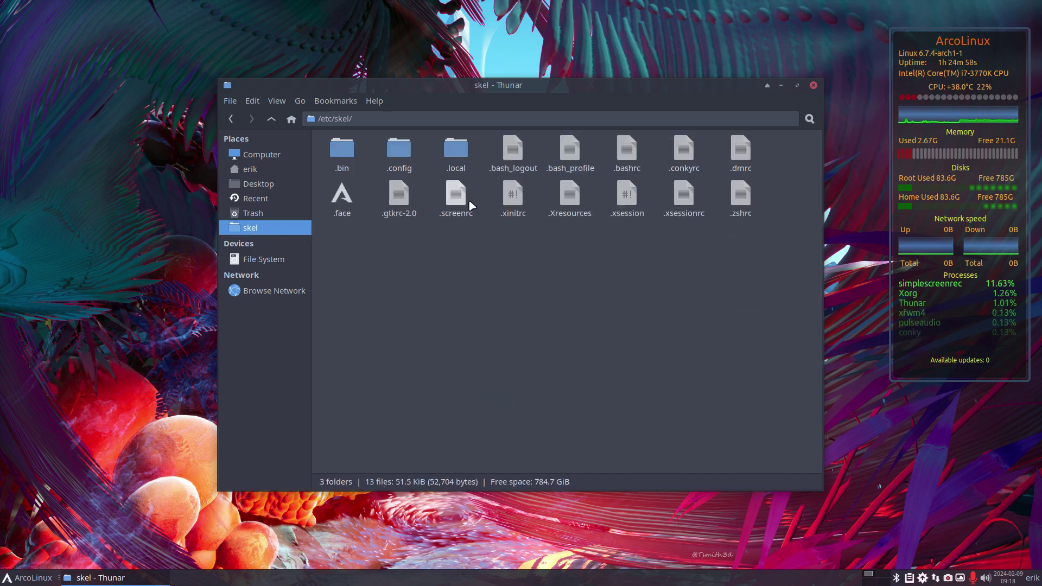
{"action": "left_click", "coordinate": [414, 155]}
{"action": "double_click", "coordinate": [414, 155]}
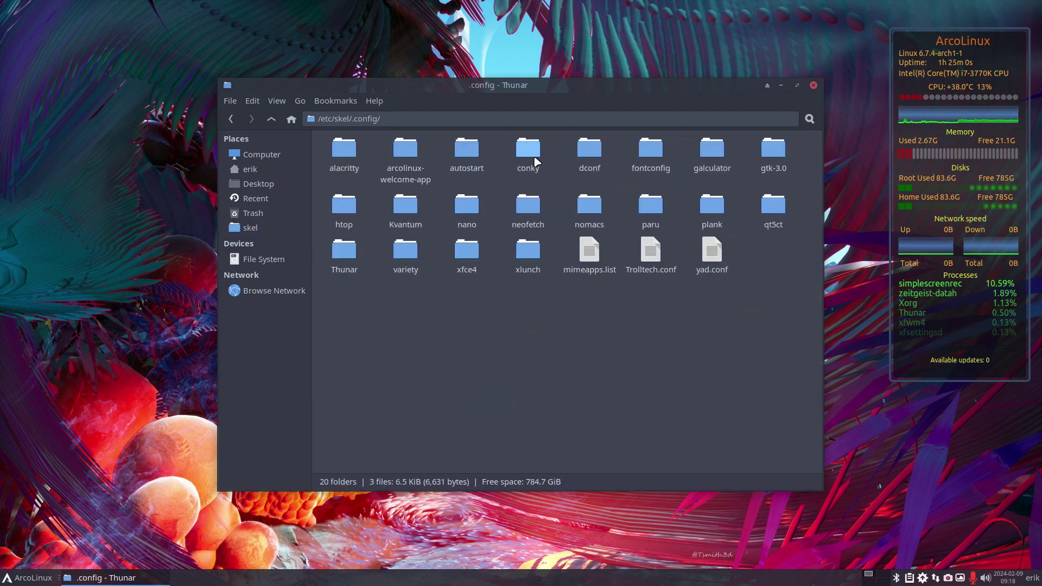
{"action": "left_click", "coordinate": [532, 155]}
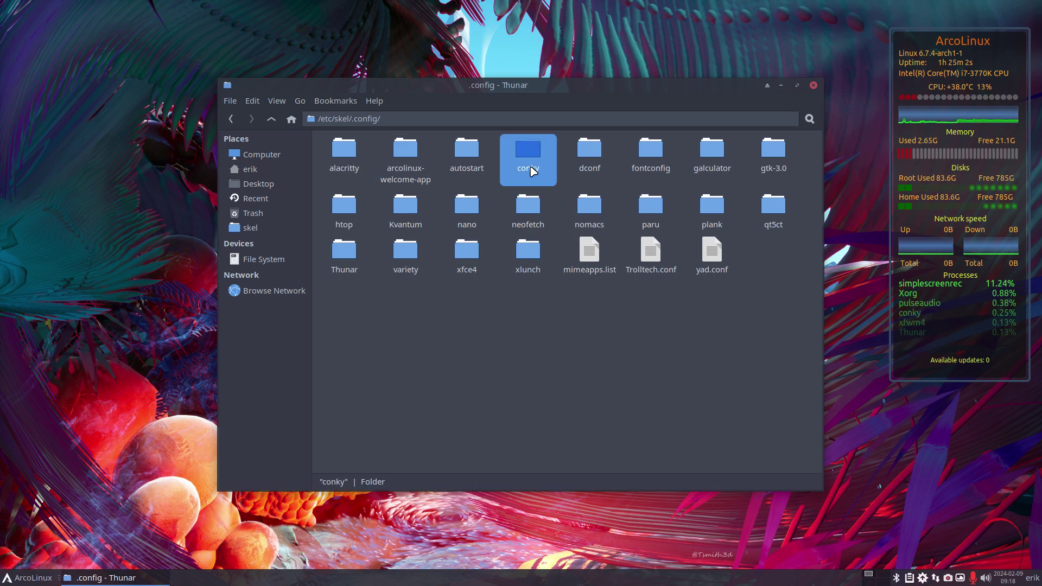
Delete the conky folder from the home .config folder and paste the copied skel version in its place.
{"action": "left_click", "coordinate": [272, 170]}
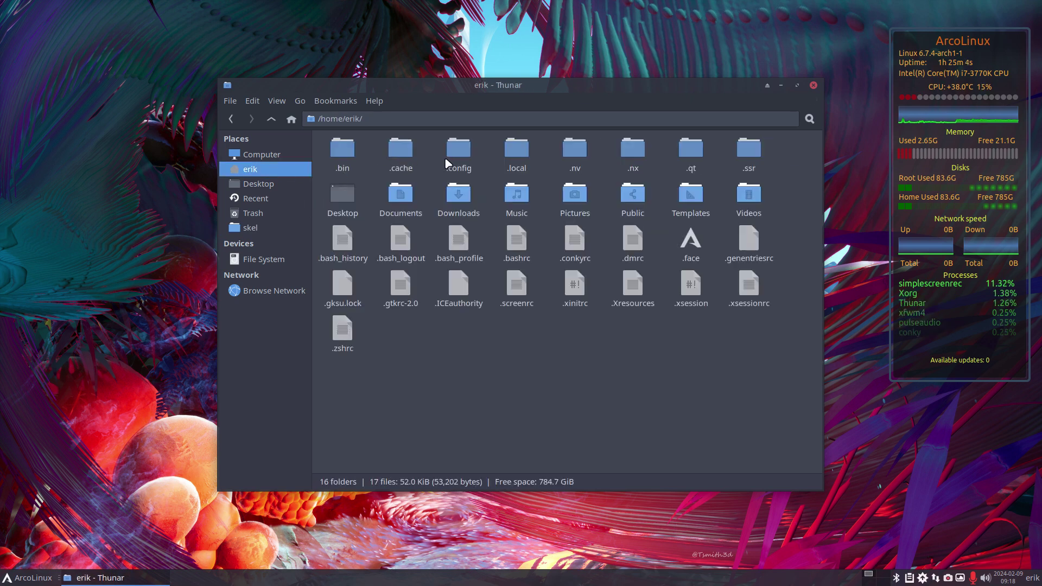
{"action": "double_click", "coordinate": [455, 154]}
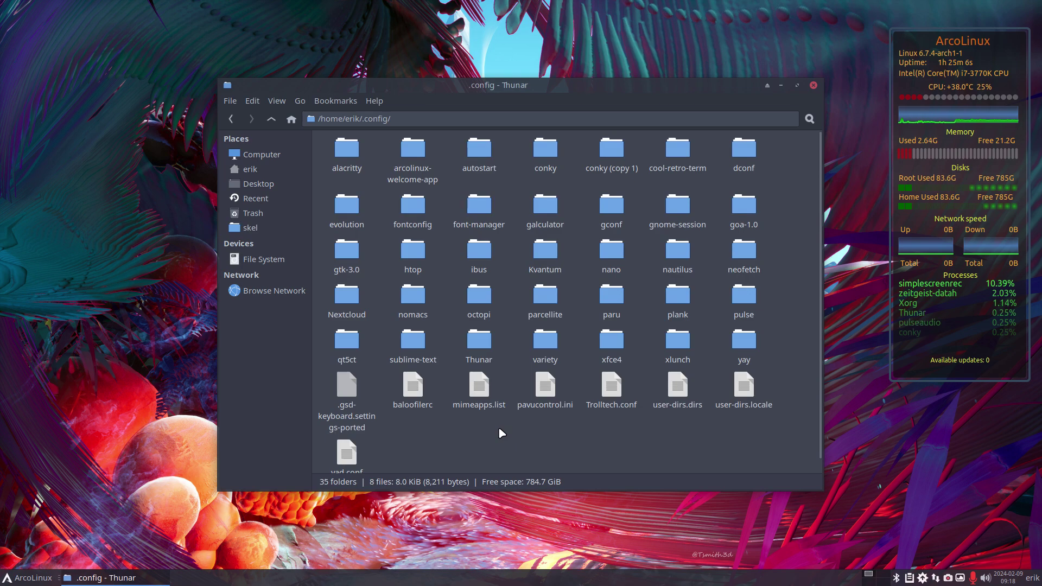
{"action": "left_click", "coordinate": [550, 142]}
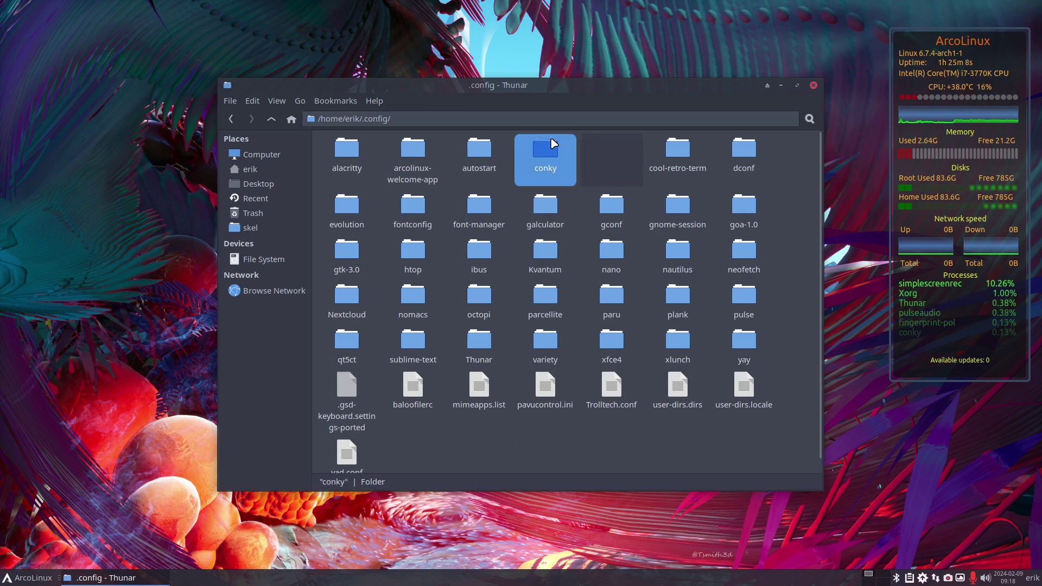
{"action": "key", "text": "Delete"}
{"action": "left_click", "coordinate": [496, 461]}
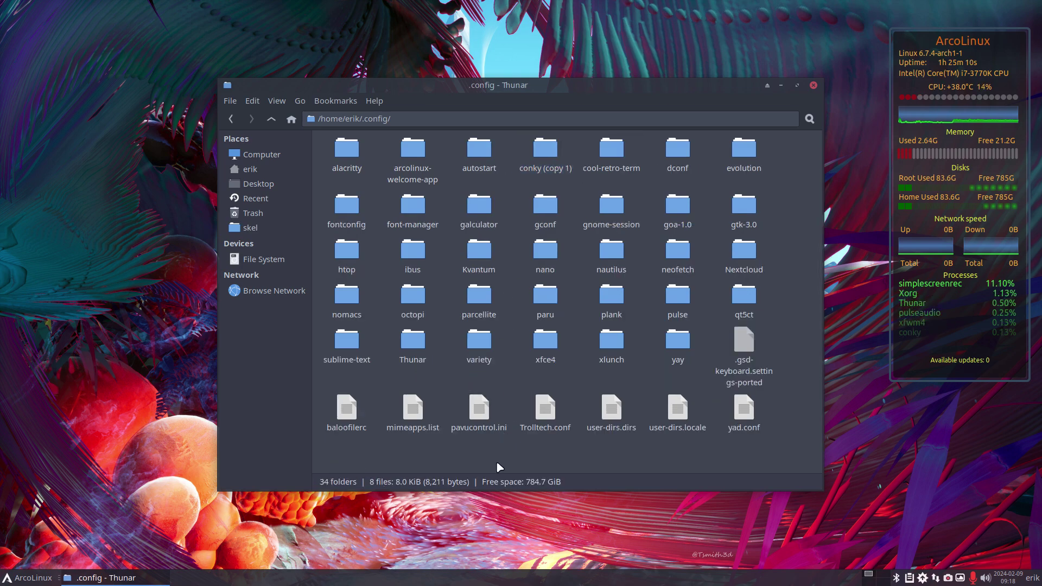
{"action": "key", "text": "ctrl+z"}
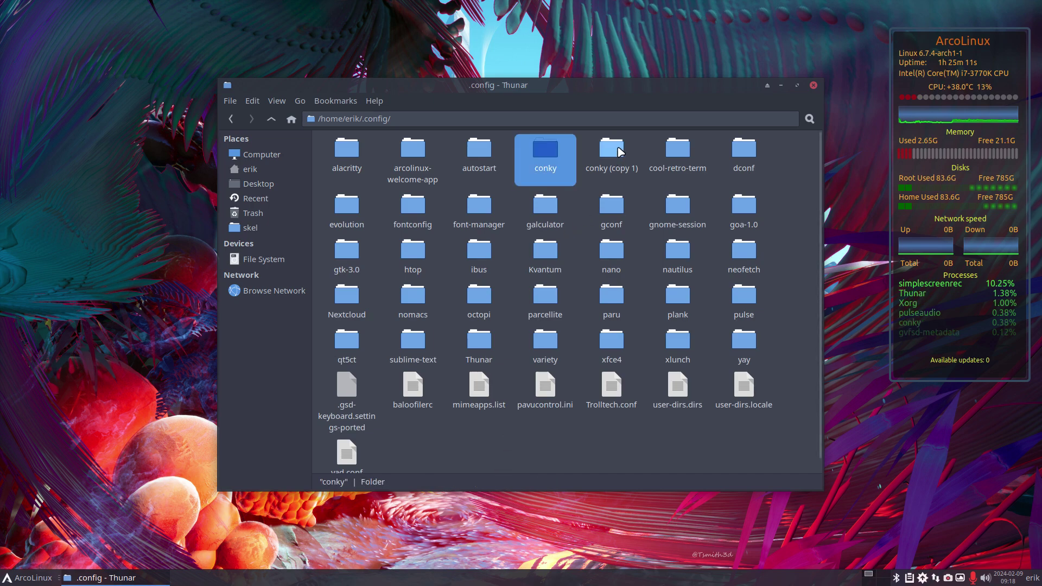
Compare the conky and conky (copy 1) folders side by side in Meld.
{"action": "left_click", "coordinate": [612, 150]}
{"action": "left_click", "coordinate": [551, 158], "text": "ctrl"}
{"action": "right_click", "coordinate": [551, 159]}
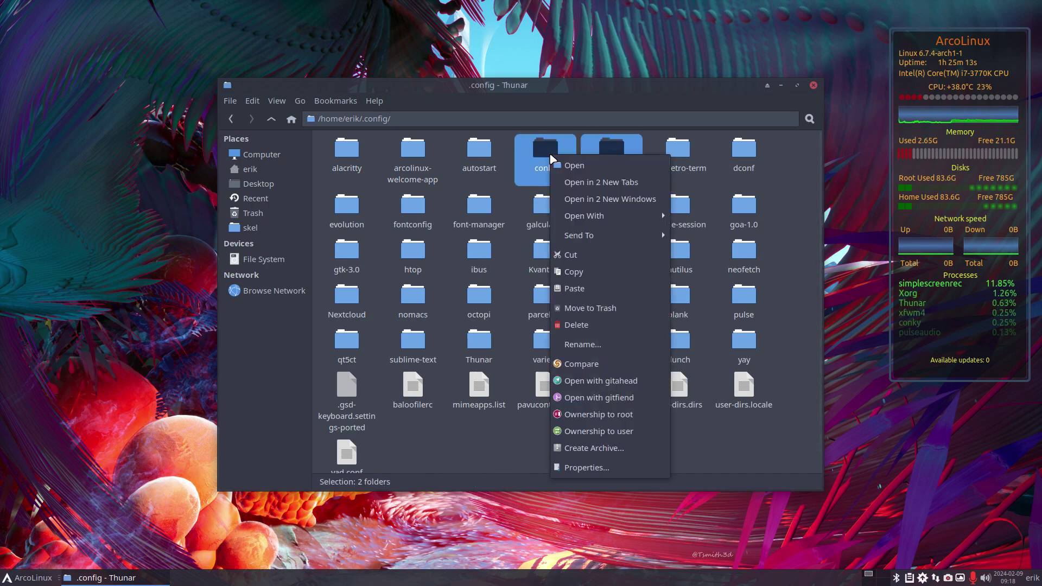
{"action": "left_click", "coordinate": [597, 363]}
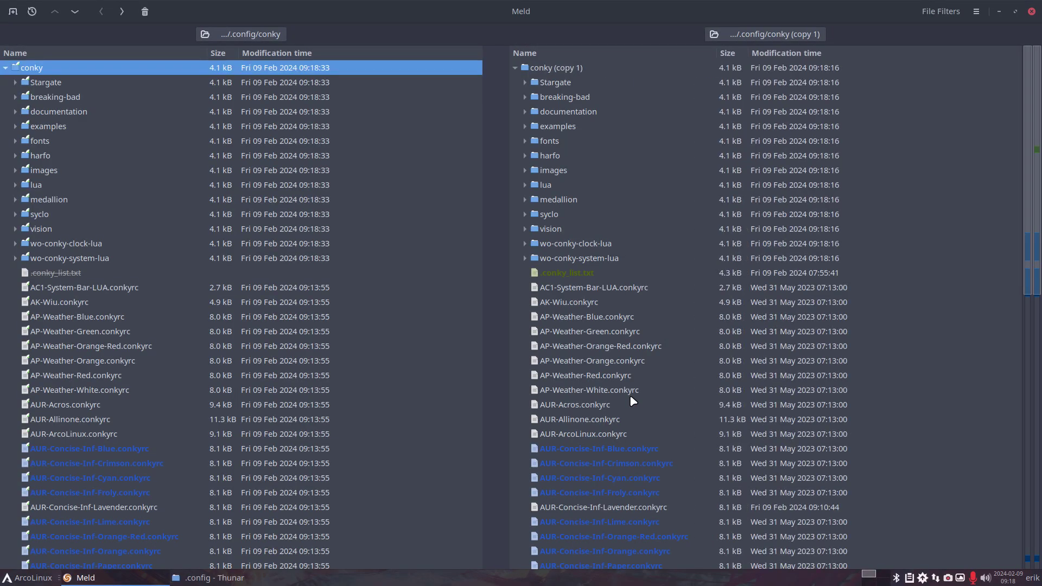
Hide identical files in the folder comparison and open the file comparison for AUR-Concise-Inf-Blue.conkyrc.
{"action": "left_click", "coordinate": [939, 11]}
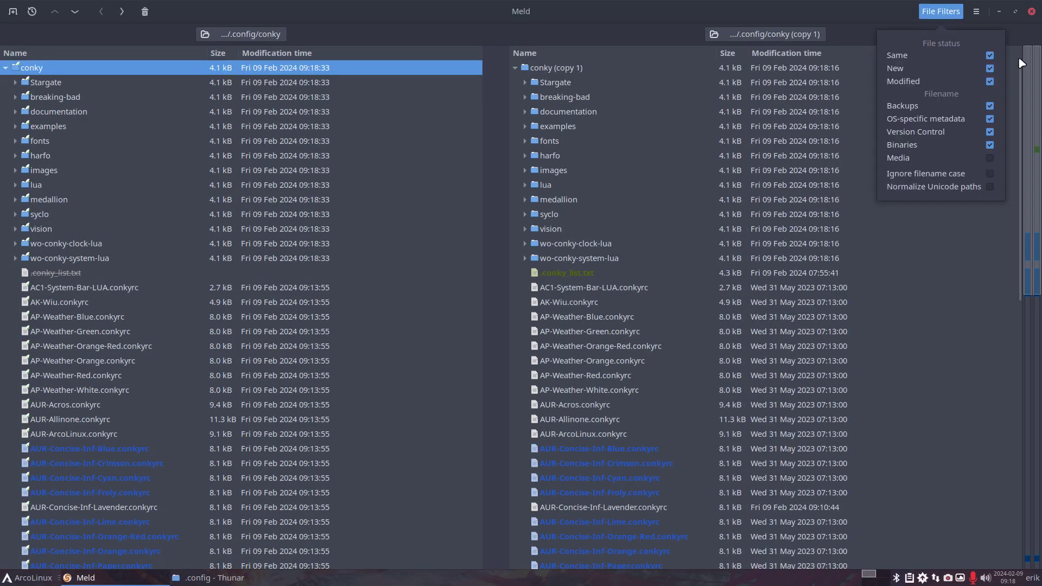
{"action": "left_click", "coordinate": [993, 57]}
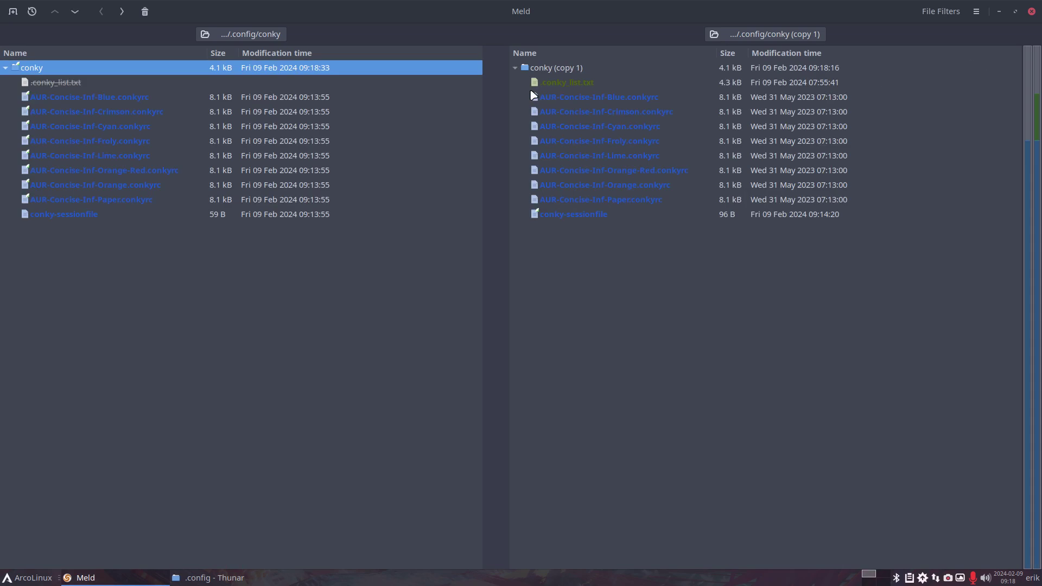
{"action": "double_click", "coordinate": [131, 97]}
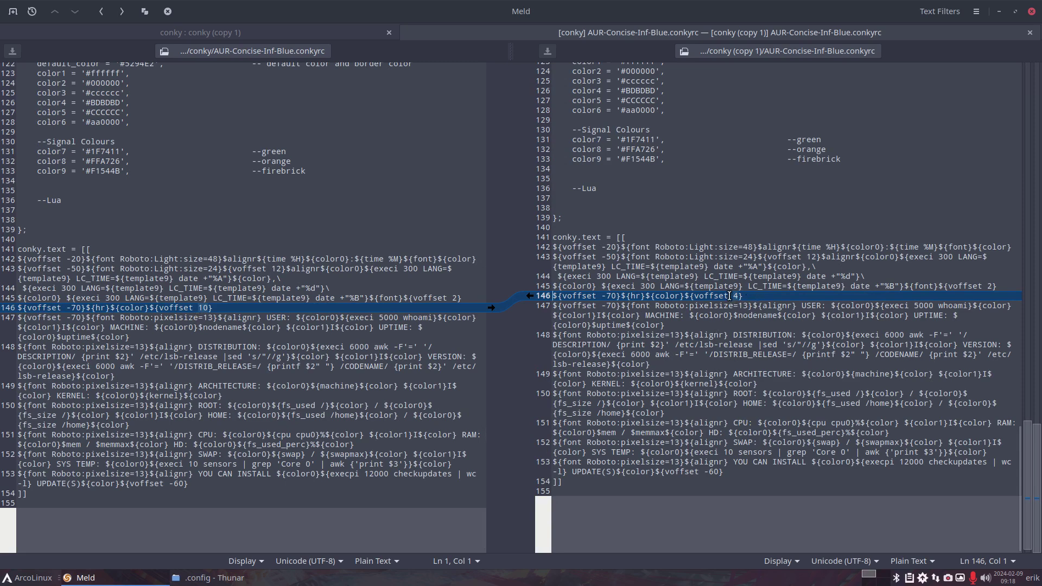
Examine the last voffset value on line 146 of the new AUR-Concise-Inf-Blue.conkyrc, and close Meld.
{"action": "double_click", "coordinate": [212, 308]}
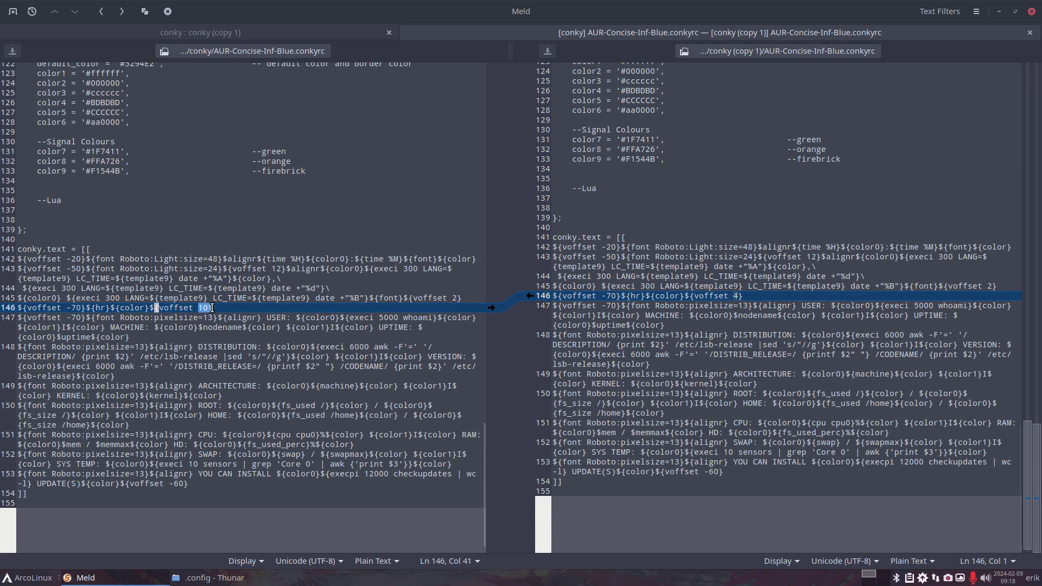
{"action": "left_click", "coordinate": [181, 308]}
{"action": "left_click", "coordinate": [200, 308]}
{"action": "left_click", "coordinate": [1032, 11]}
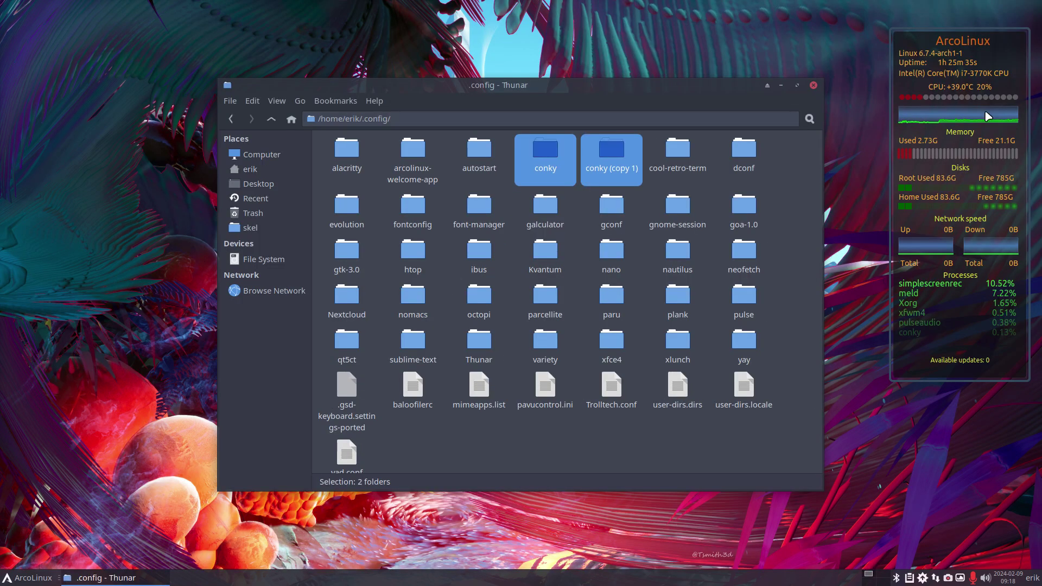
Compare the conky and conky (copy 1) folders again, inspect the differences in AUR-Concise-Inf-Paper.conkyrc, and close Meld and the file manager.
{"action": "right_click", "coordinate": [617, 155]}
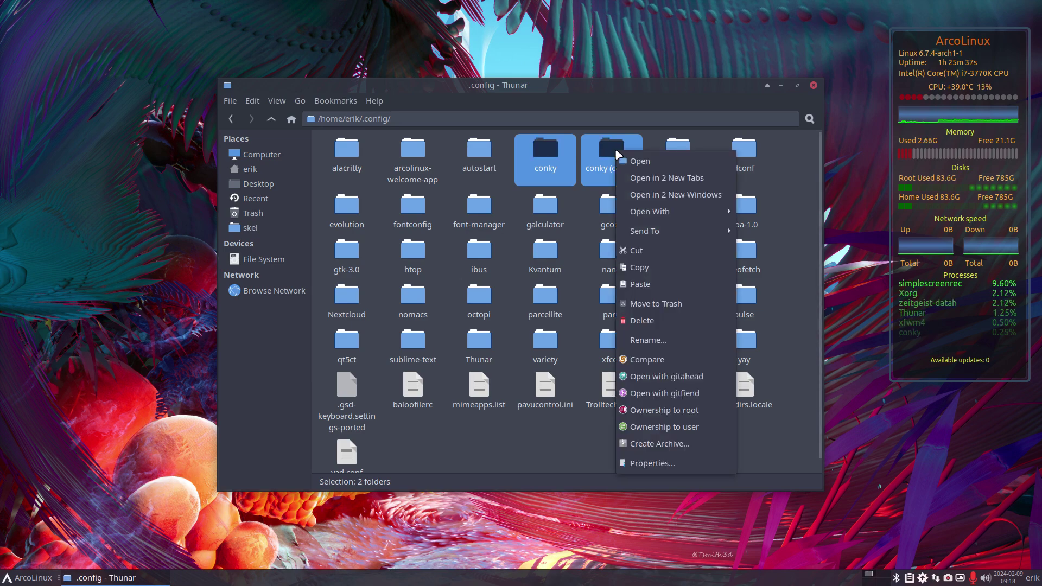
{"action": "left_click", "coordinate": [657, 360]}
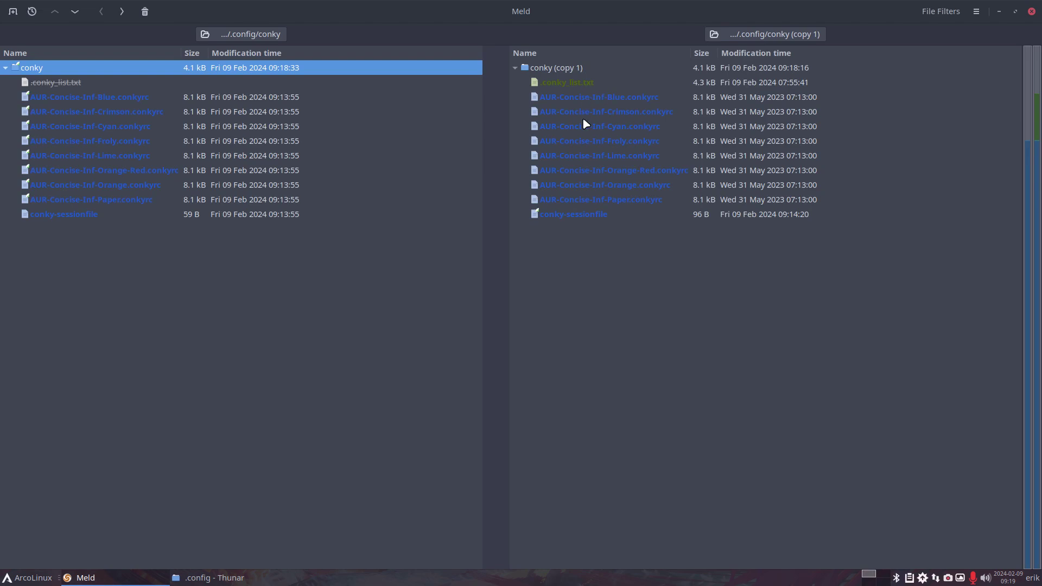
{"action": "left_click", "coordinate": [640, 200]}
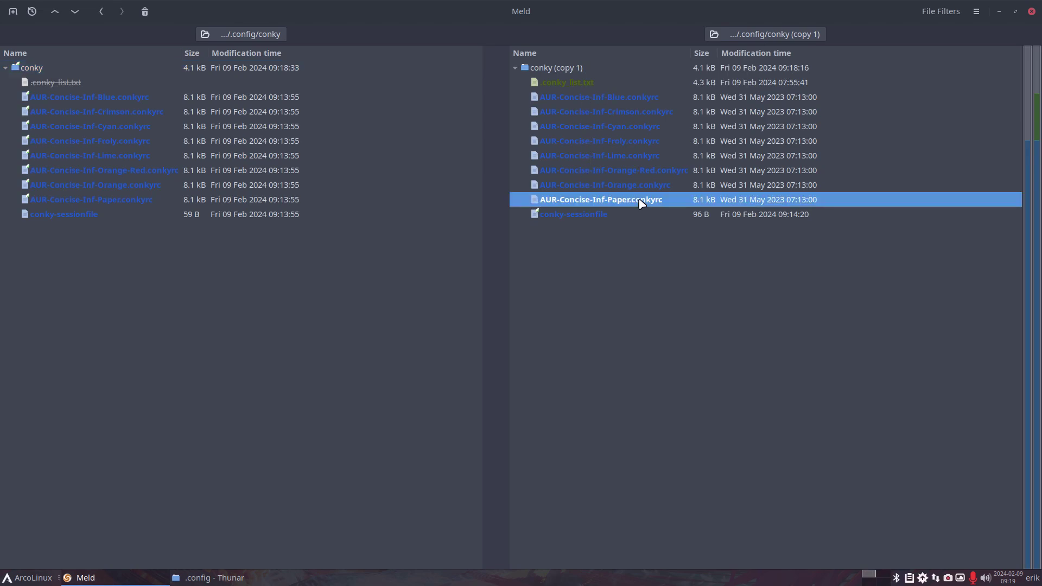
{"action": "double_click", "coordinate": [639, 200]}
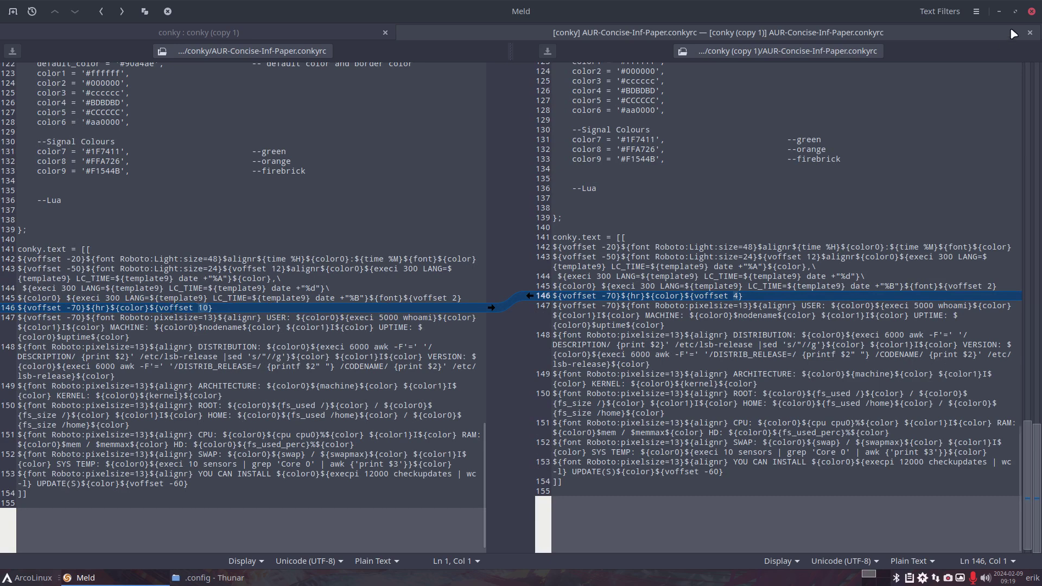
{"action": "left_click", "coordinate": [1015, 11]}
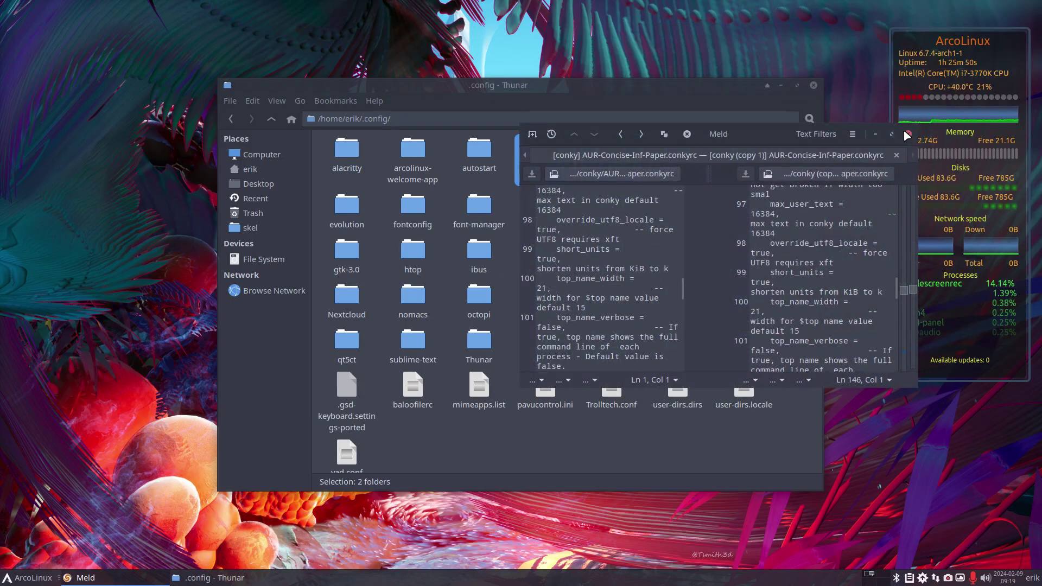
{"action": "left_click", "coordinate": [907, 133]}
{"action": "left_click", "coordinate": [813, 85]}
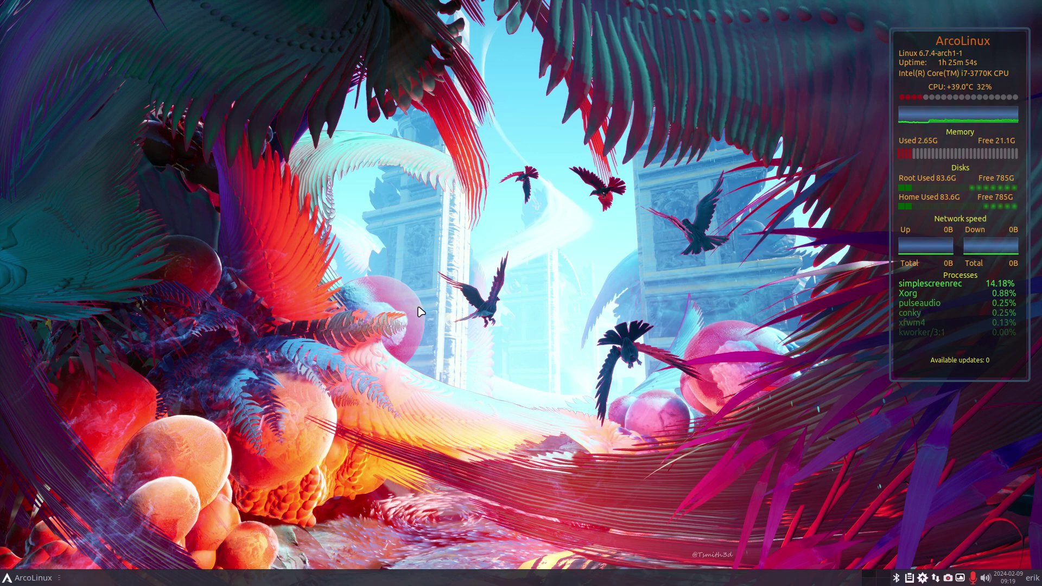
List the recently installed packages in a terminal with rip, highlight the conky-lua-archers and arcolinux-conky-collection-git entries, and close the terminal.
{"action": "key", "text": "ctrl+alt+t"}
{"action": "type", "text": "rip"}
{"action": "key", "text": "Return"}
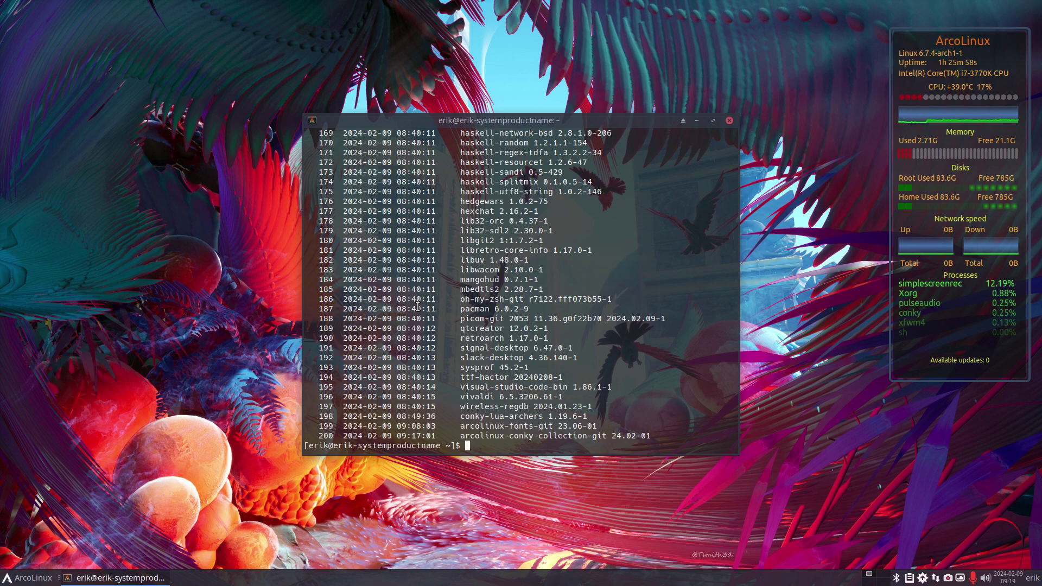
{"action": "left_click_drag", "start_coordinate": [456, 416], "coordinate": [606, 414]}
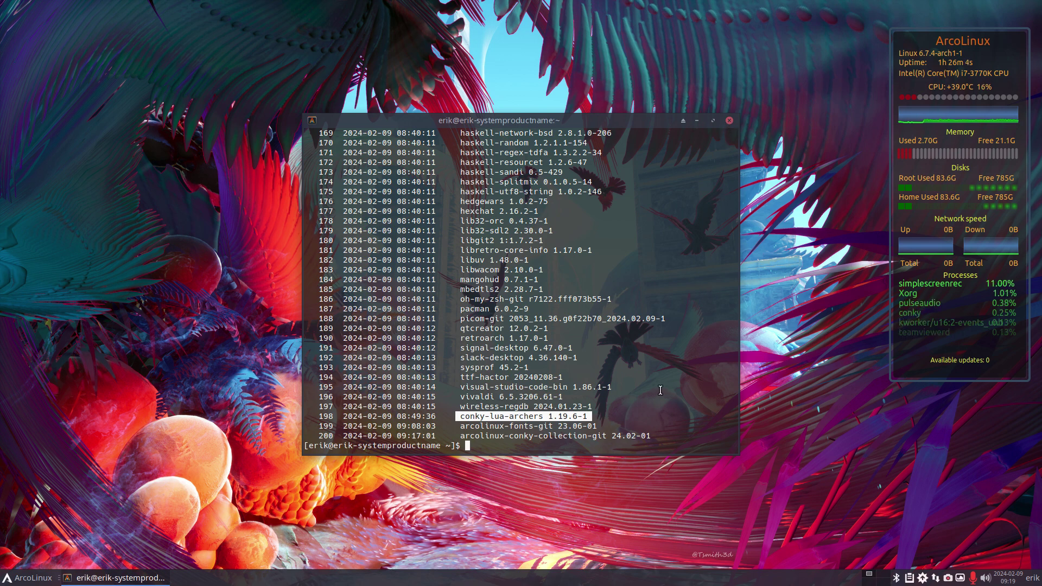
{"action": "left_click_drag", "start_coordinate": [652, 436], "coordinate": [459, 436]}
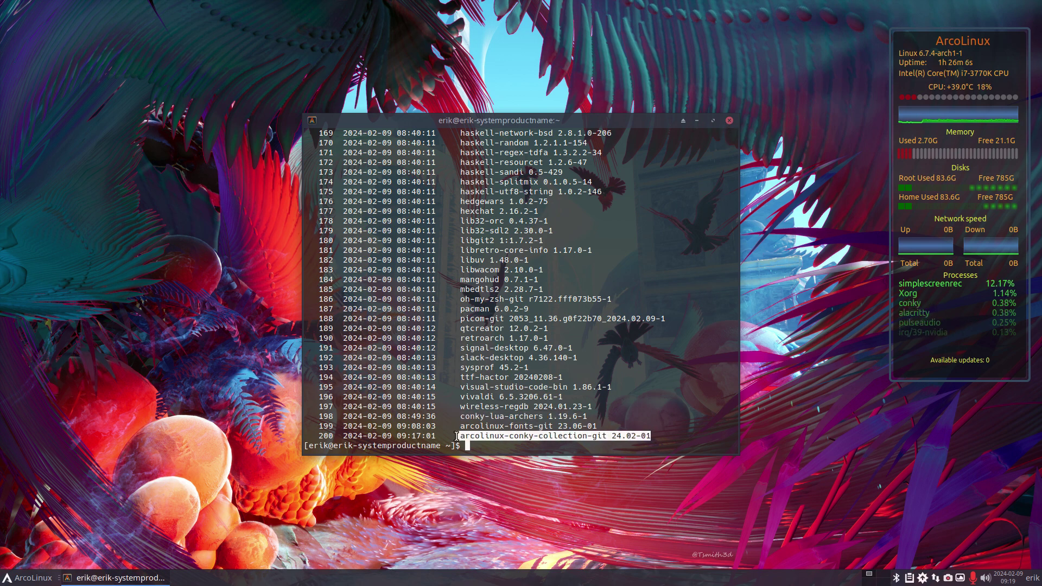
{"action": "key", "text": "alt+F4"}
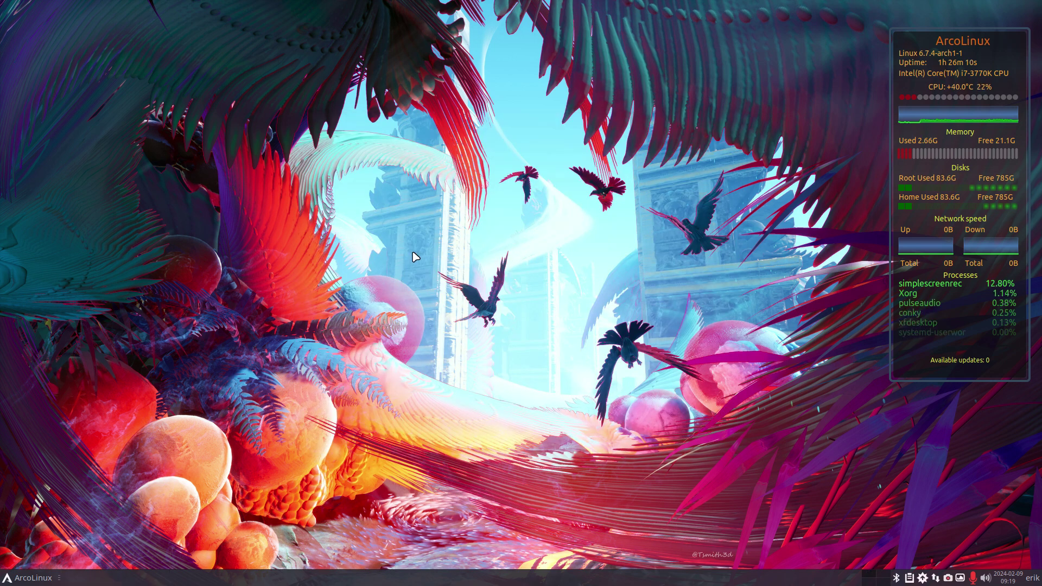
Toggle the desktop conky off and on repeatedly.
{"action": "key", "text": "super+c"}
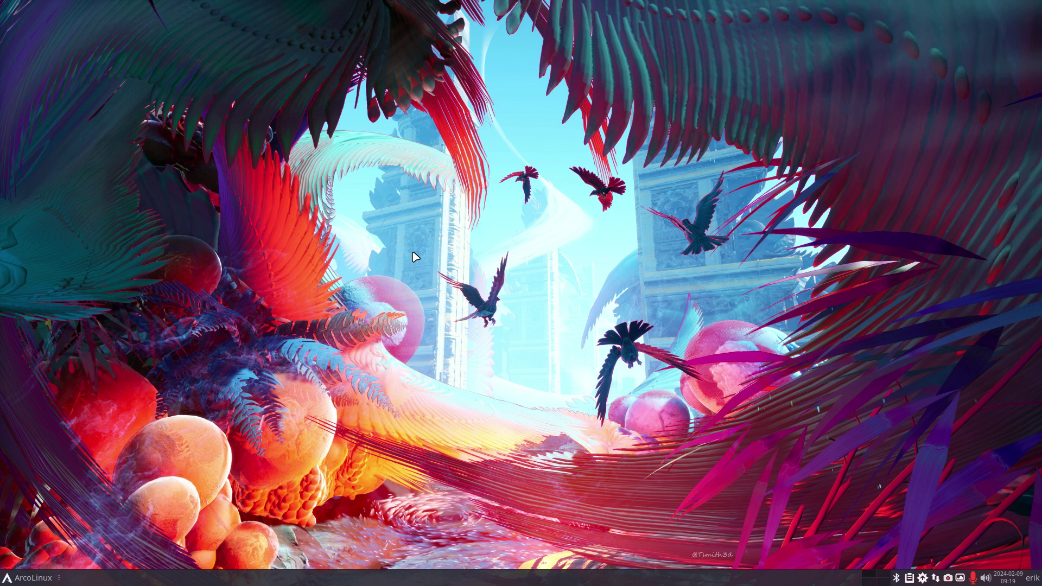
{"action": "key", "text": "super+c"}
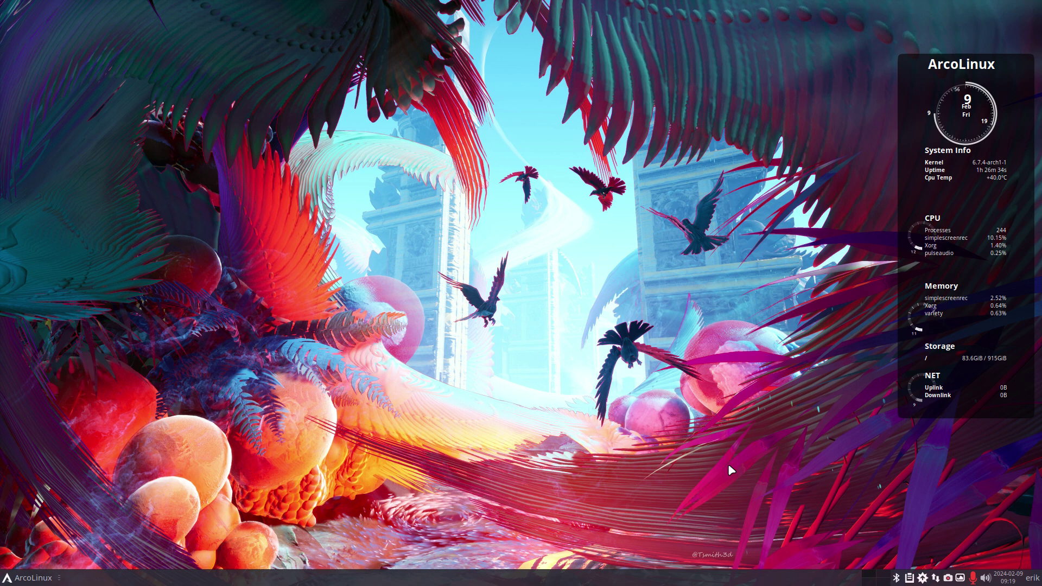
{"action": "key", "text": "super+c"}
{"action": "key", "text": "super+c"}
{"action": "key", "text": "super+c"}
{"action": "key", "text": "super+c"}
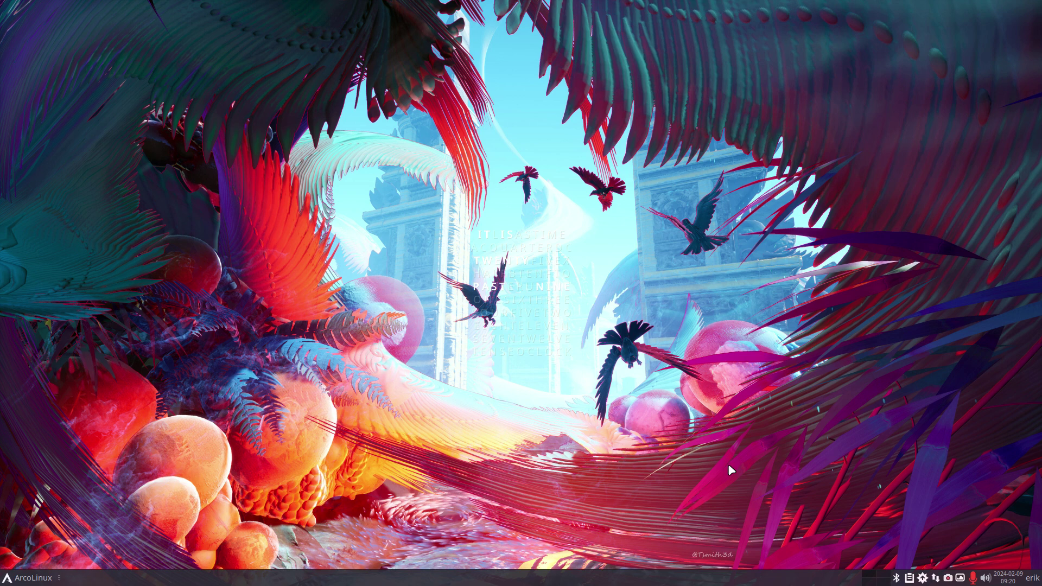
Look over the entries in the Xfce Settings manager and close it.
{"action": "key", "text": "ctrl+alt+m"}
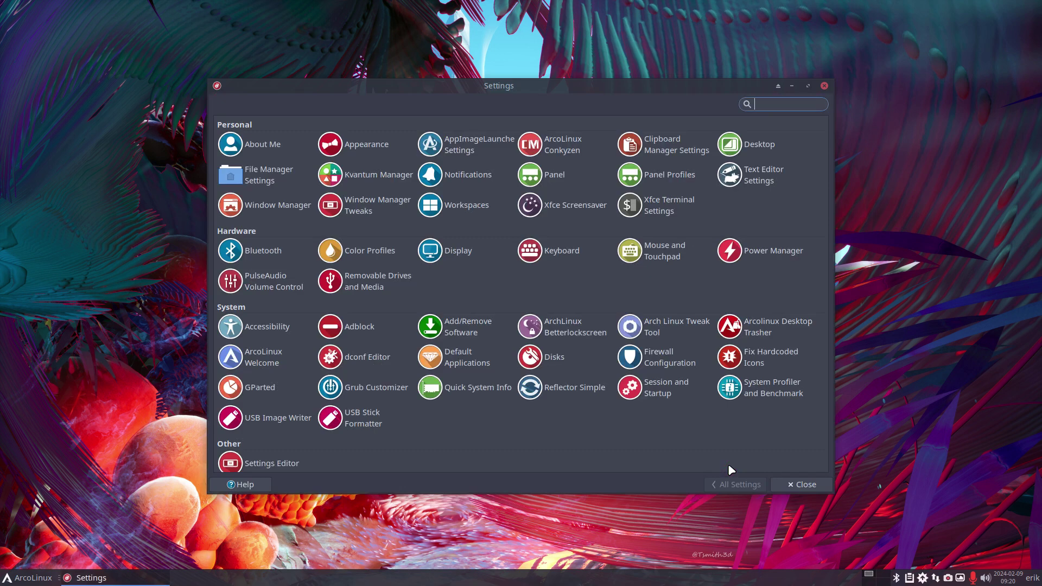
{"action": "left_click", "coordinate": [824, 85]}
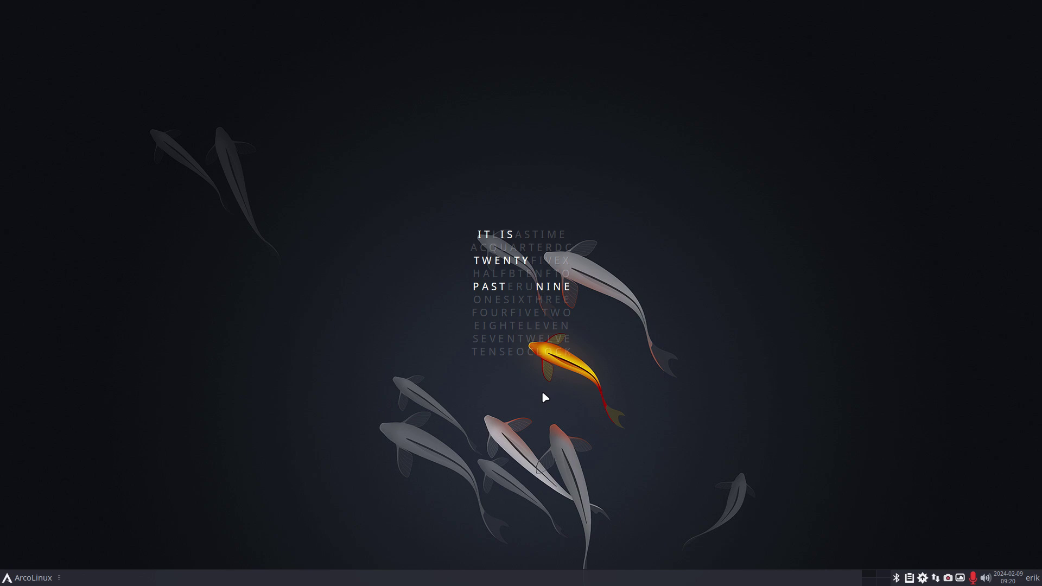
Cycle forward through the conkies of the collection to check how each one displays on the desktop.
{"action": "key", "text": "ctrl+alt+Next"}
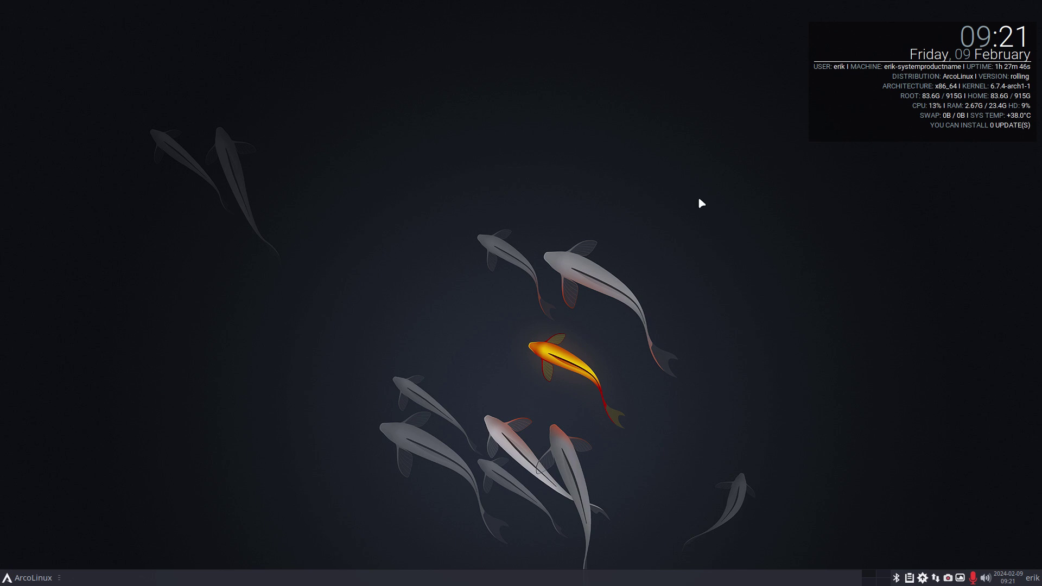
{"action": "key", "text": "ctrl+alt+Next"}
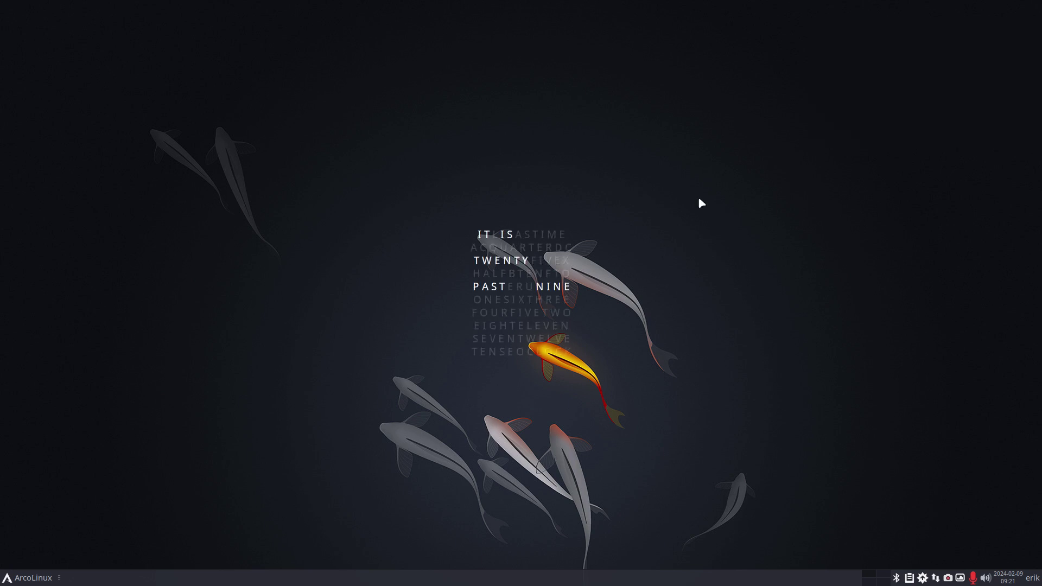
{"action": "key", "text": "ctrl+alt+Next"}
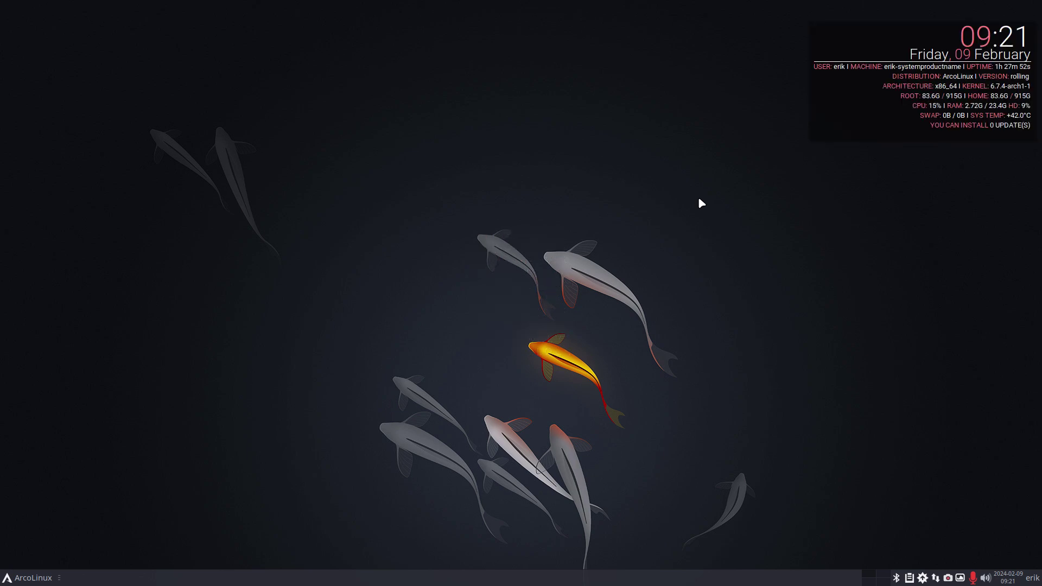
{"action": "key", "text": "ctrl+alt+Next"}
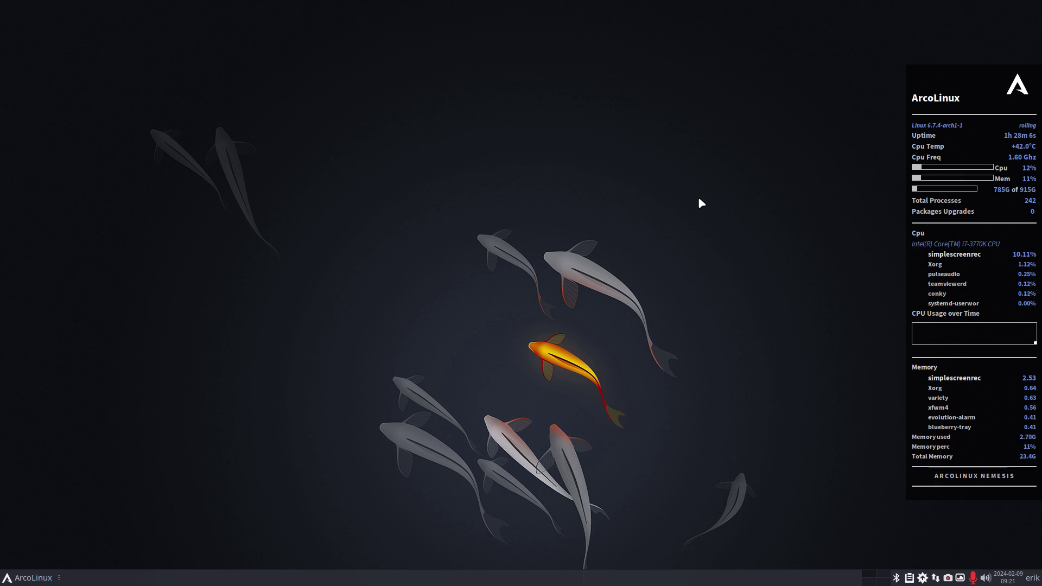
{"action": "key", "text": "ctrl+alt+Next"}
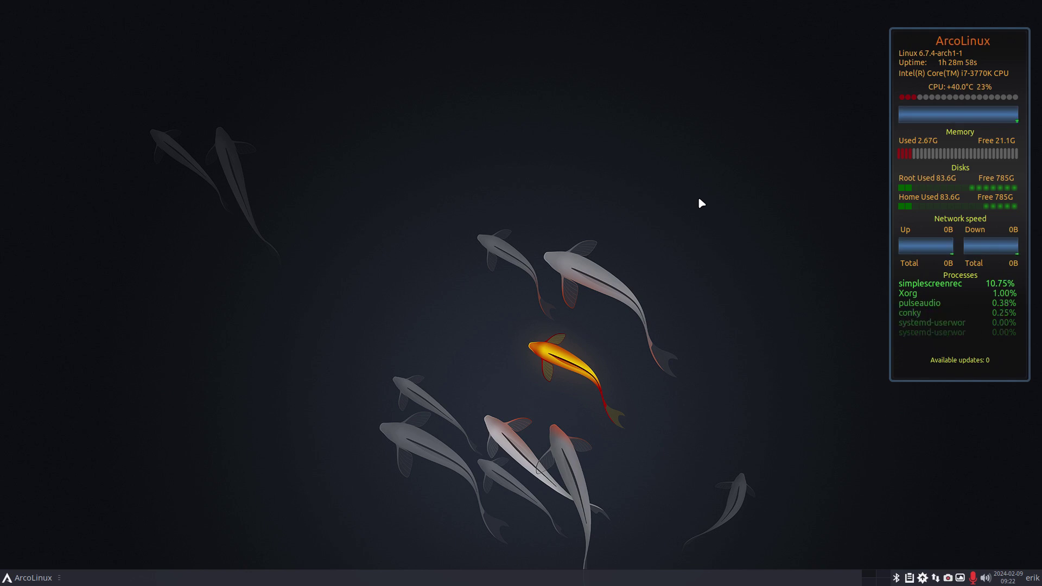
{"action": "key", "text": "ctrl+alt+Next"}
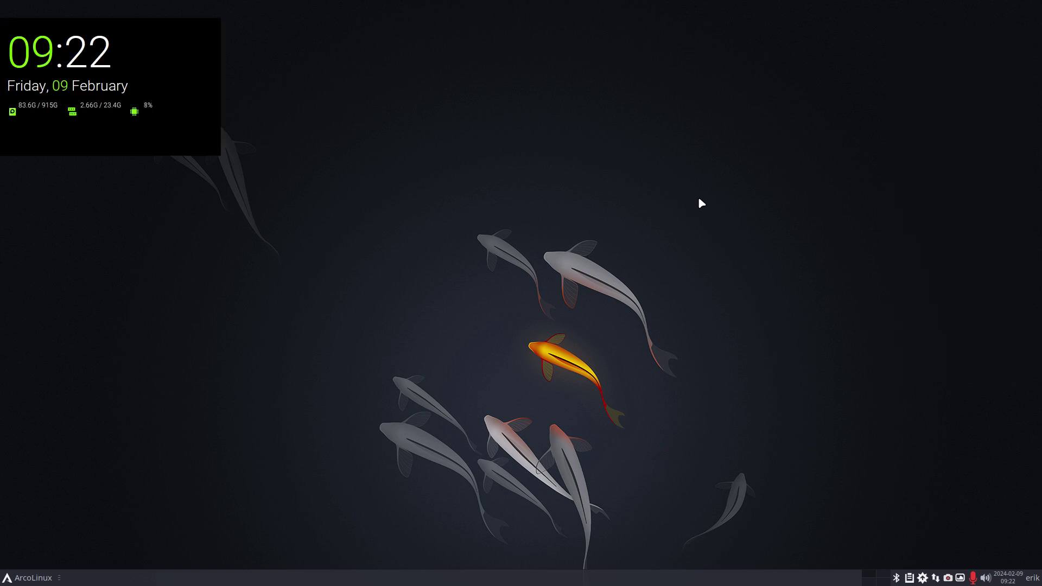
{"action": "key", "text": "ctrl+alt+Next"}
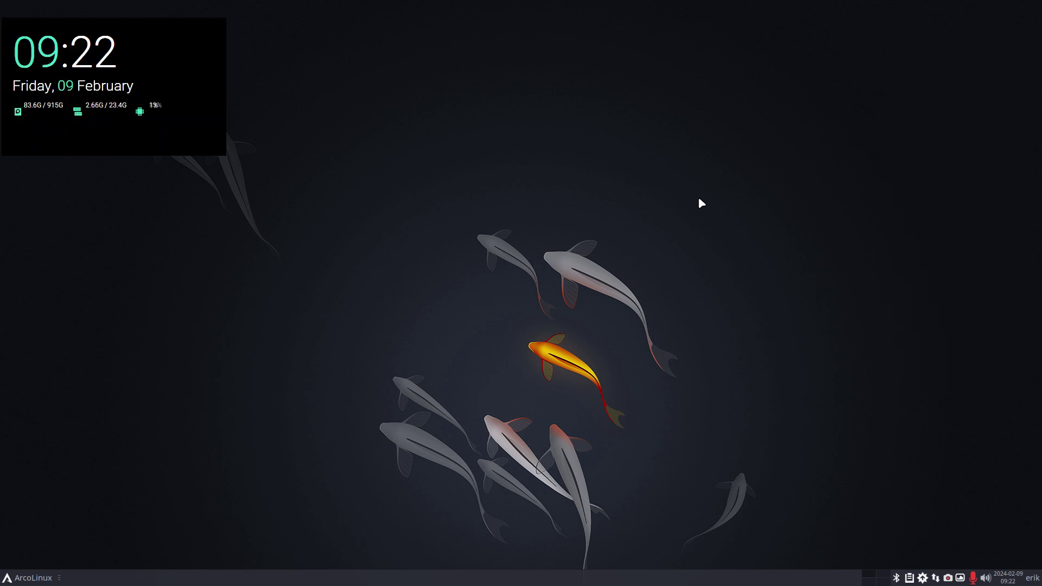
{"action": "key", "text": "ctrl+alt+Next"}
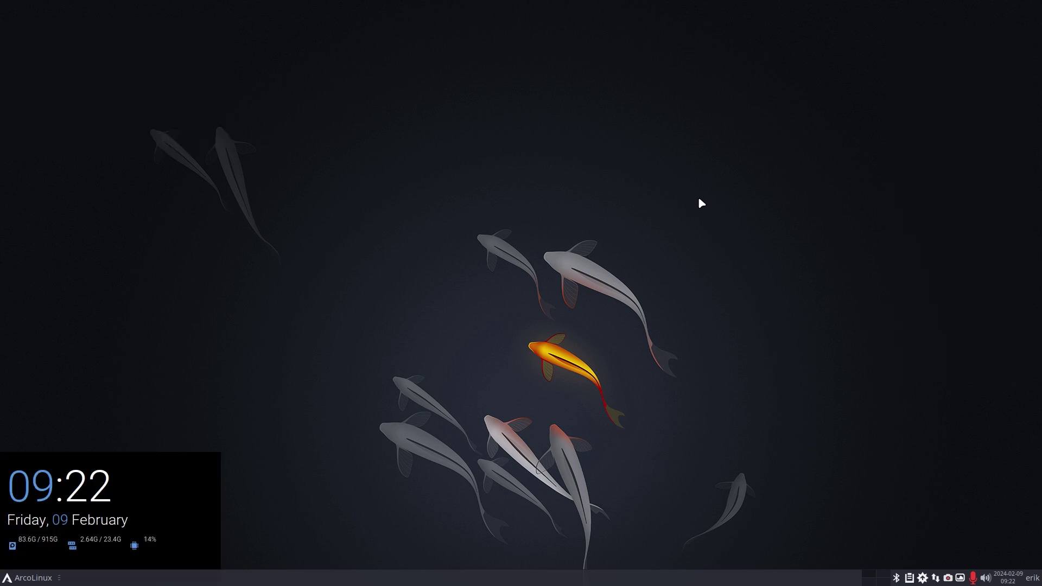
{"action": "key", "text": "ctrl+alt+Next"}
{"action": "key", "text": "ctrl+alt+Next"}
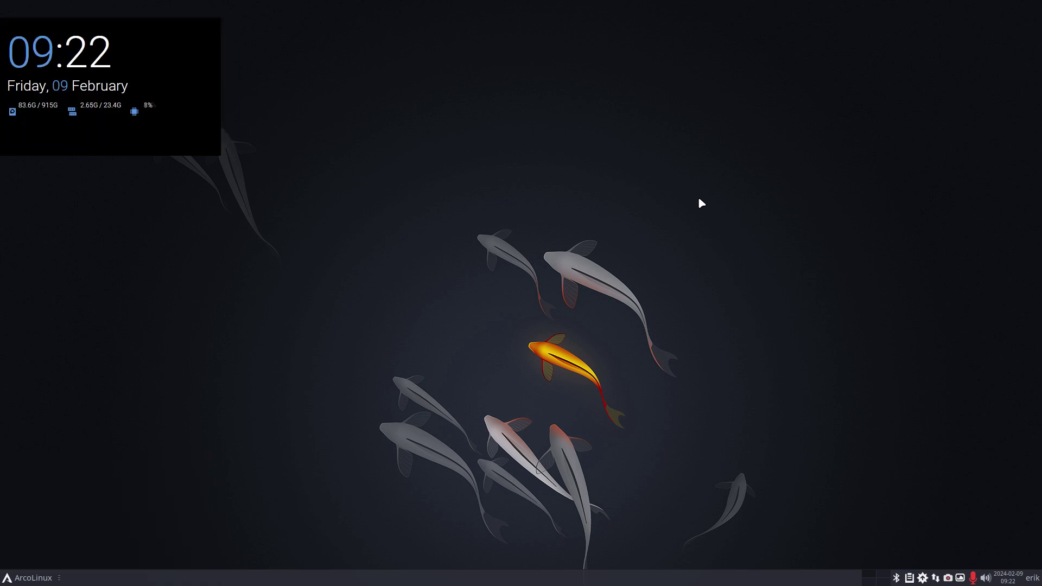
{"action": "key", "text": "ctrl+alt+Next"}
{"action": "key", "text": "ctrl+alt+Next"}
{"action": "key", "text": "ctrl+alt+Next"}
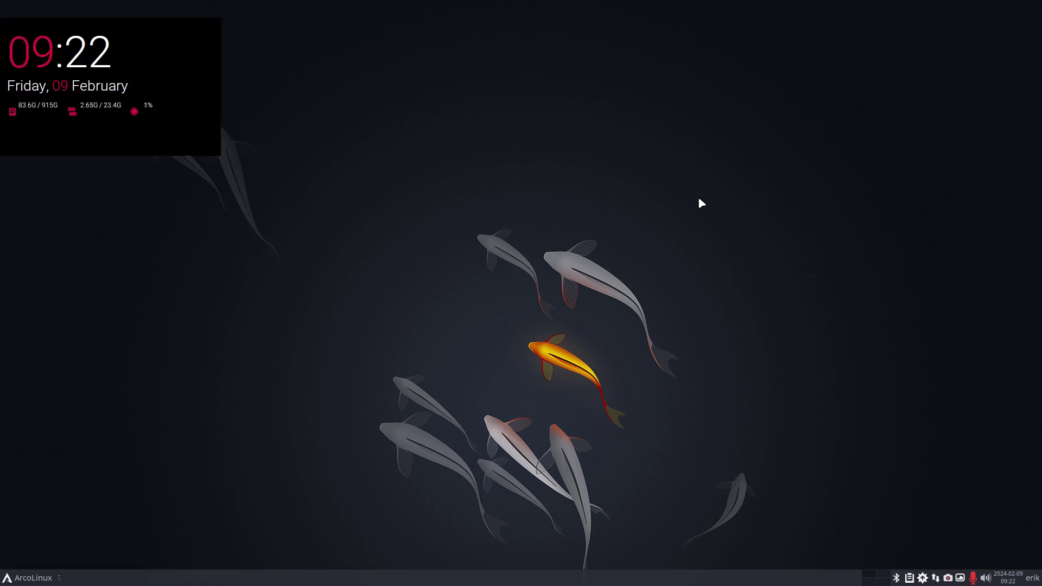
{"action": "key", "text": "ctrl+alt+Next"}
{"action": "key", "text": "ctrl+alt+Next"}
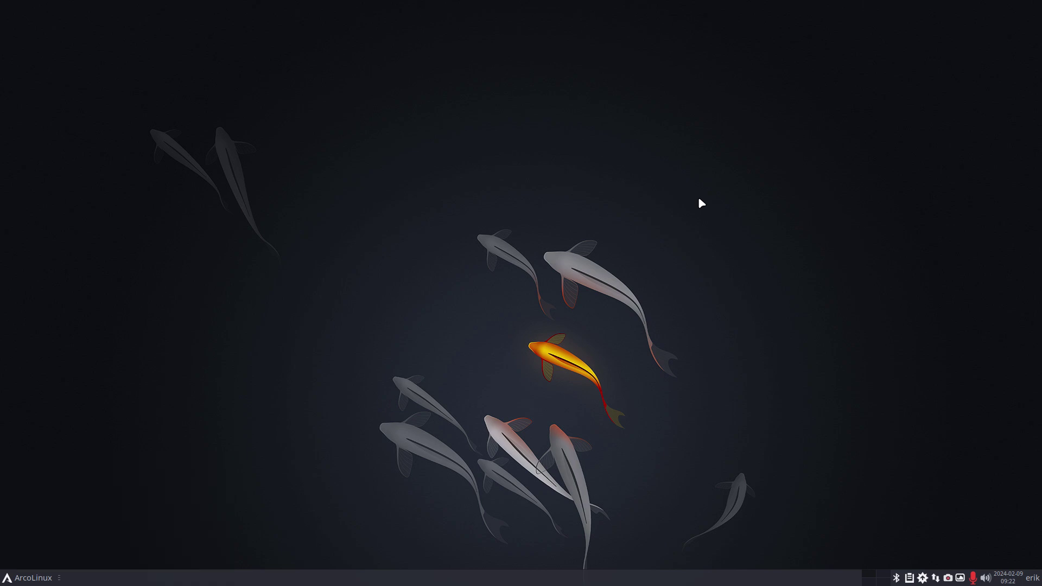
{"action": "key", "text": "ctrl+alt+Next"}
{"action": "key", "text": "ctrl+alt+Next"}
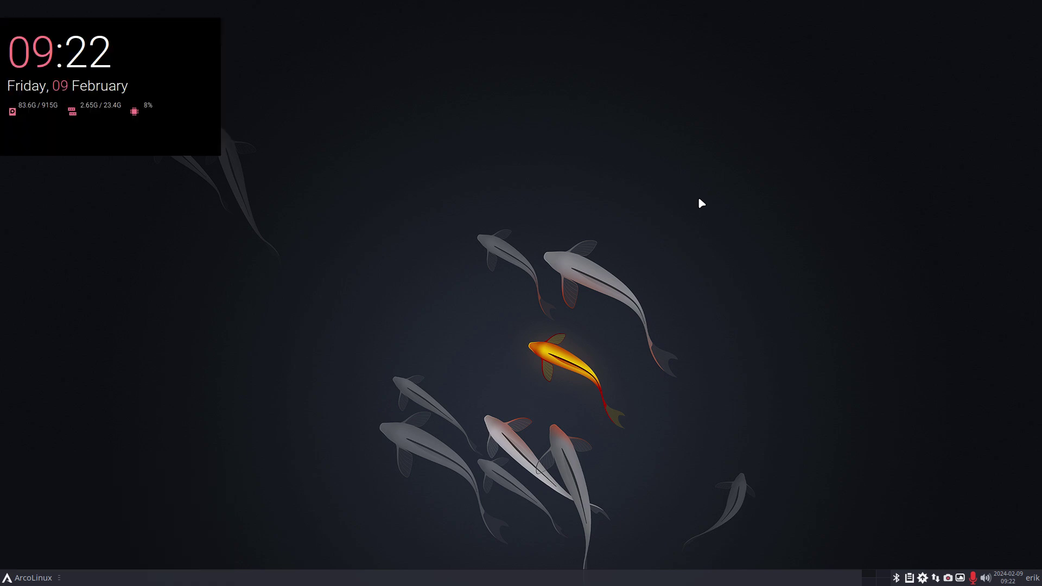
{"action": "key", "text": "ctrl+alt+Next"}
{"action": "key", "text": "ctrl+alt+Next"}
{"action": "key", "text": "ctrl+alt+Next"}
{"action": "key", "text": "ctrl+alt+Next"}
{"action": "key", "text": "ctrl+alt+Next"}
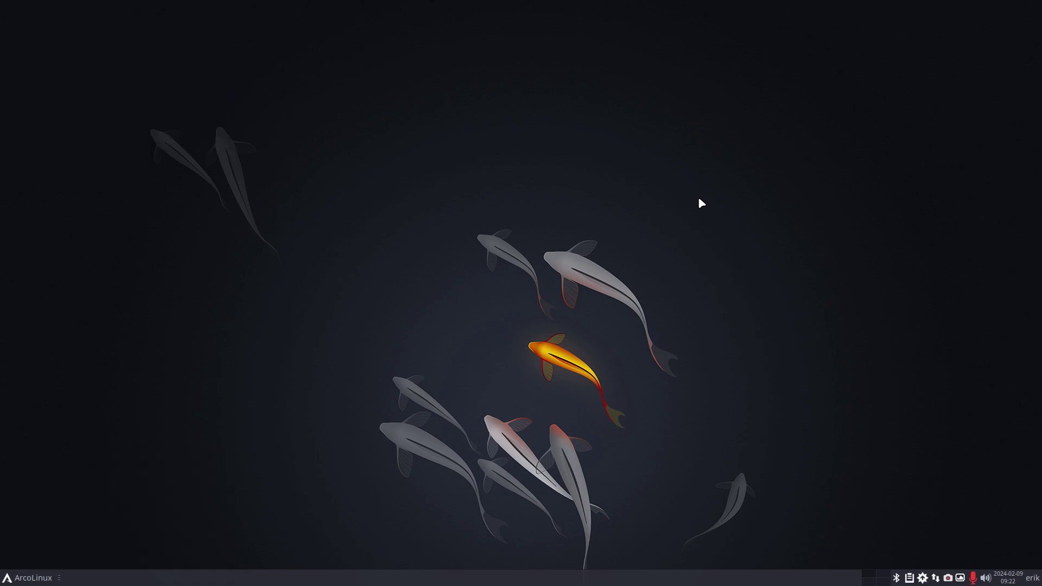
{"action": "key", "text": "ctrl+alt+Next"}
{"action": "key", "text": "ctrl+alt+Next"}
{"action": "key", "text": "ctrl+alt+Next"}
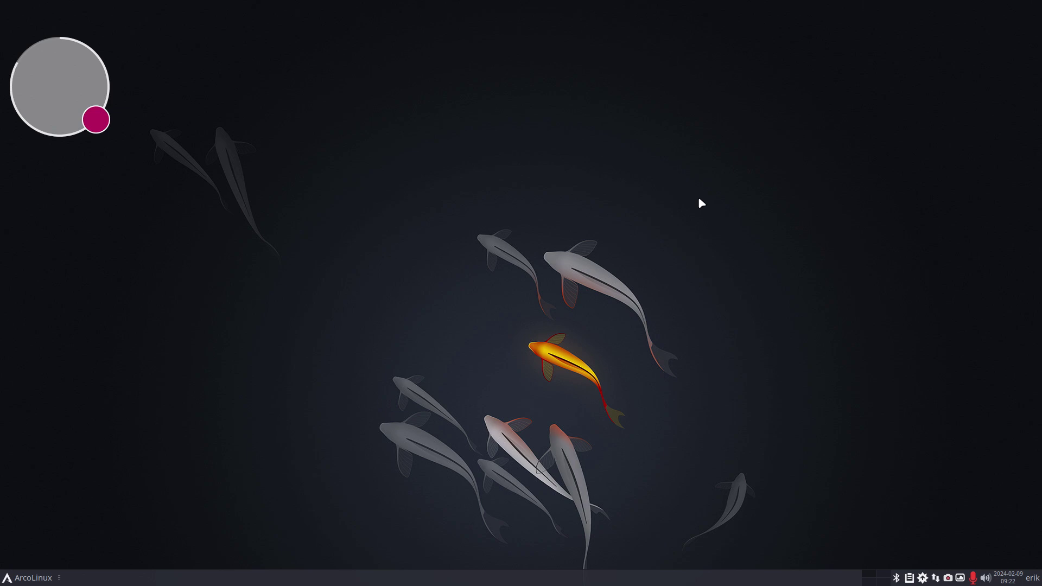
{"action": "key", "text": "ctrl+alt+Next"}
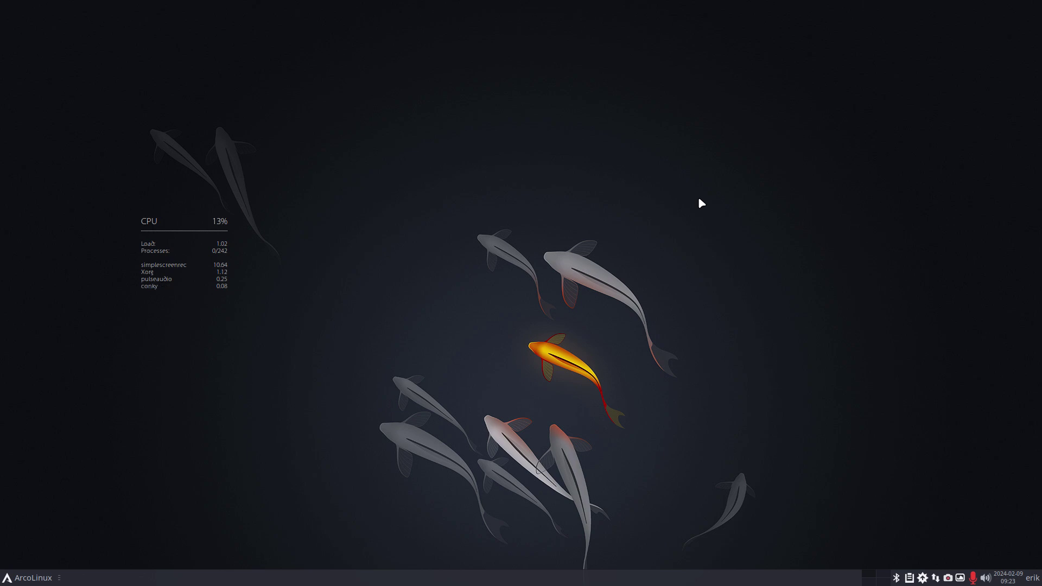
Cycle forward two more conkies, past the system bar on the screen edge, to check their display.
{"action": "key", "text": "ctrl+alt+Next"}
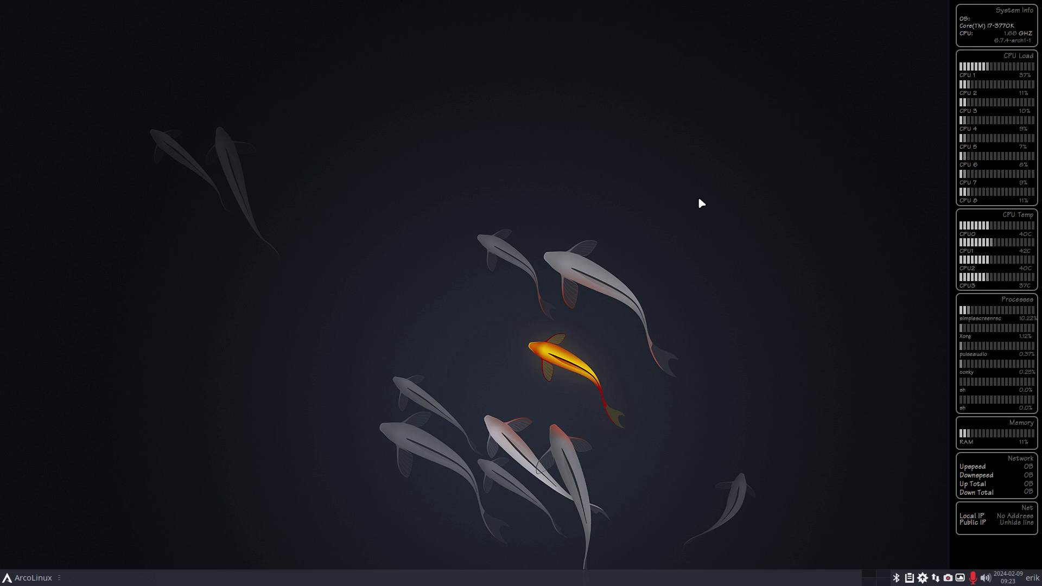
{"action": "key", "text": "ctrl+alt+Next"}
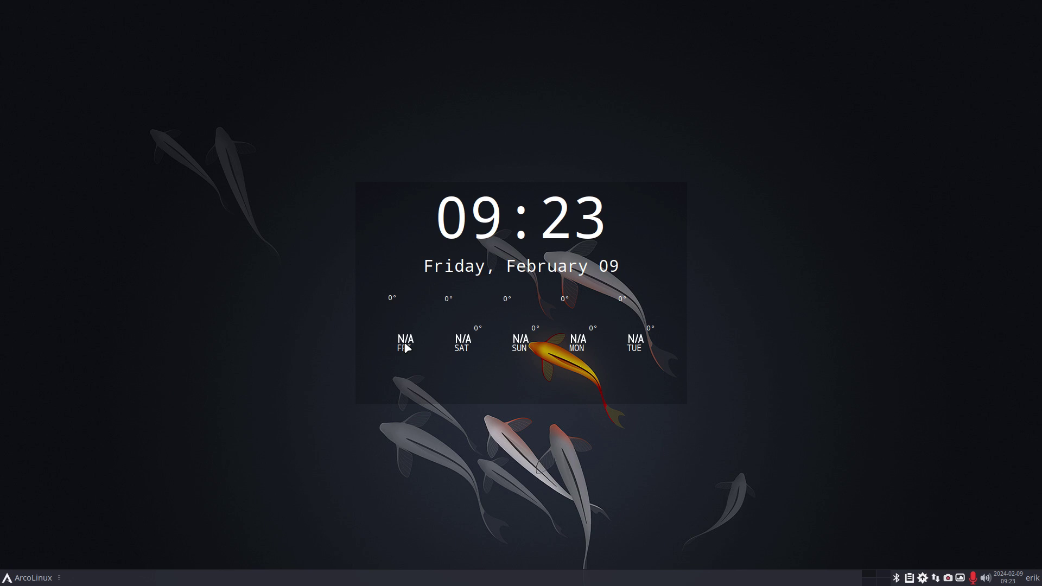
Request the weather forecast for Antwerp in a new terminal with wttr antwerp.
{"action": "key", "text": "super+Return"}
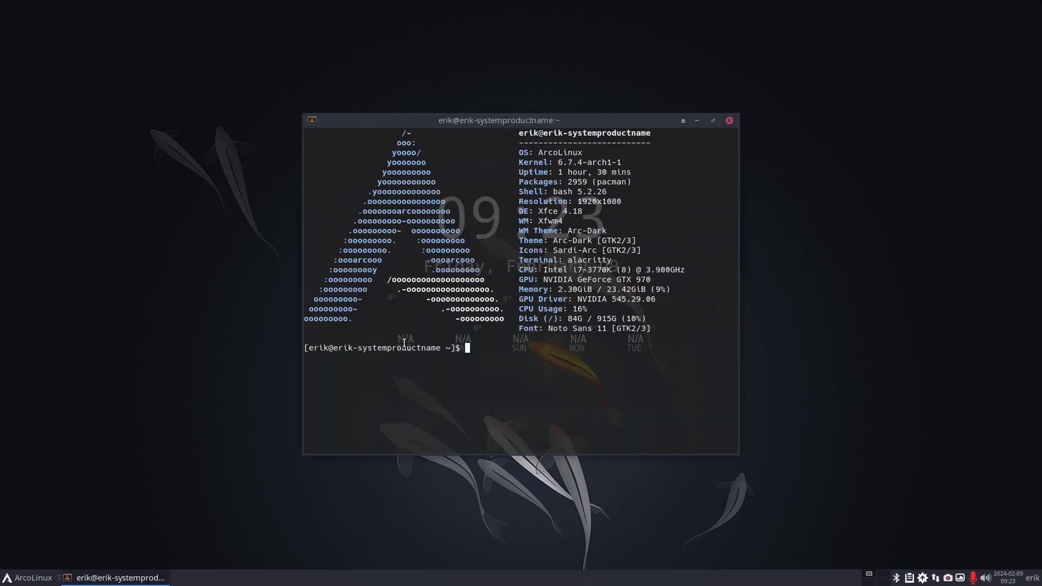
{"action": "type", "text": "wettr"}
{"action": "key", "text": "Return"}
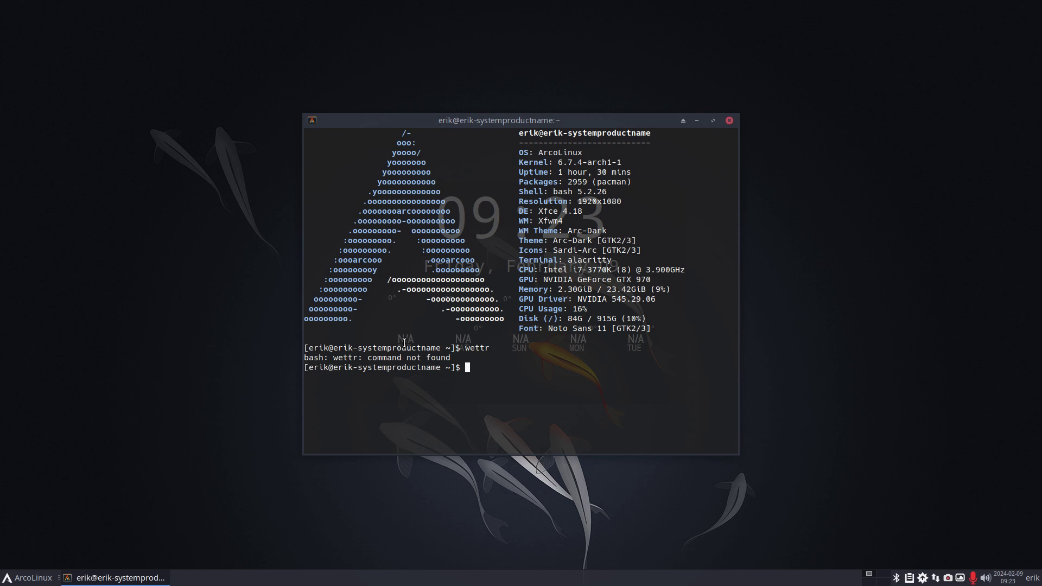
{"action": "type", "text": "wttr"}
{"action": "key", "text": "Return"}
{"action": "type", "text": "wttr"}
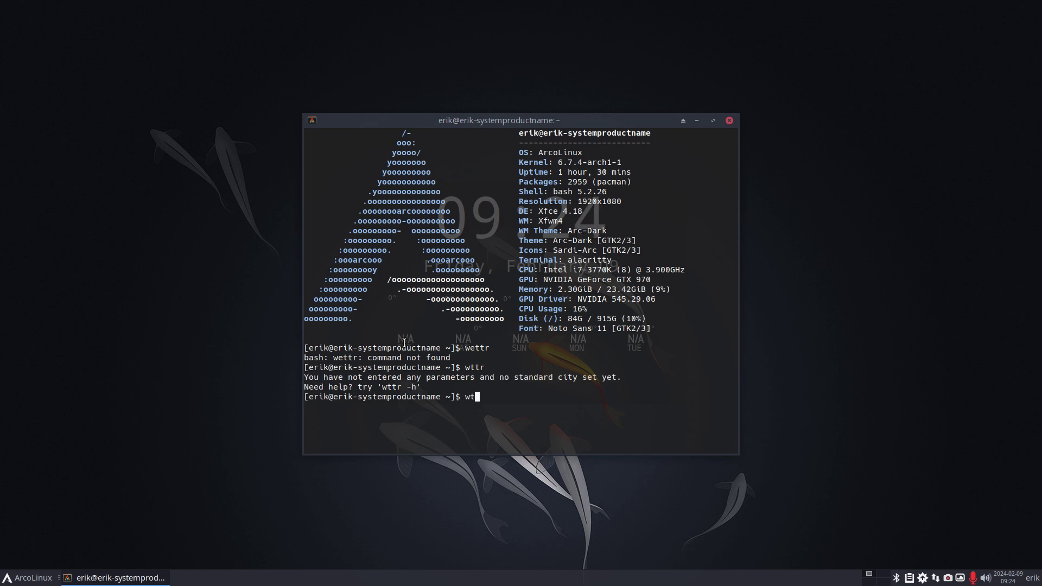
{"action": "type", "text": " antwerp"}
{"action": "key", "text": "Return"}
Reposition and widen the terminal window to make room for the forecast output, and minimize it.
{"action": "left_click_drag", "start_coordinate": [369, 124], "coordinate": [197, 52]}
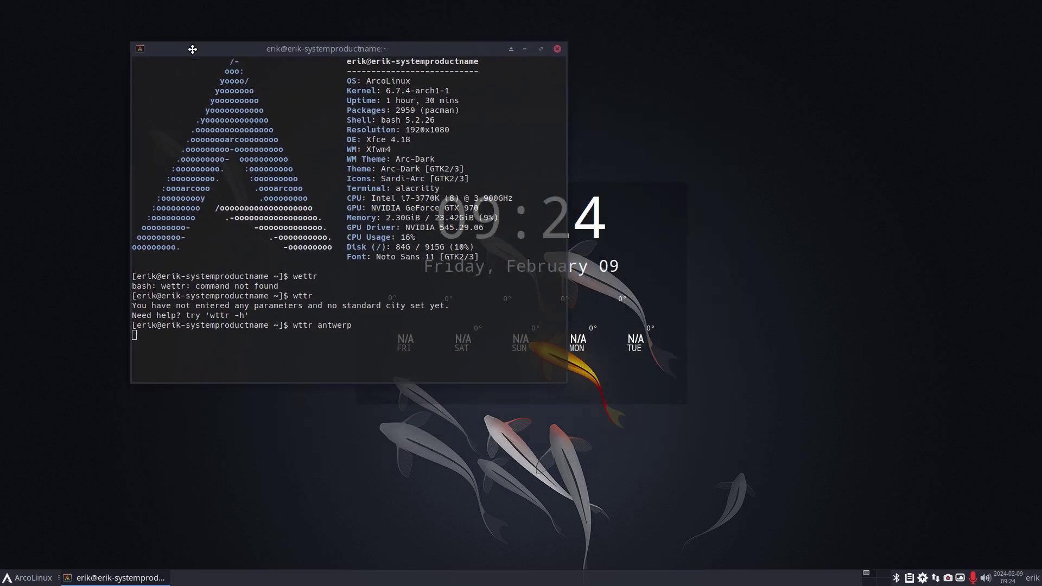
{"action": "left_click_drag", "start_coordinate": [567, 373], "coordinate": [754, 379]}
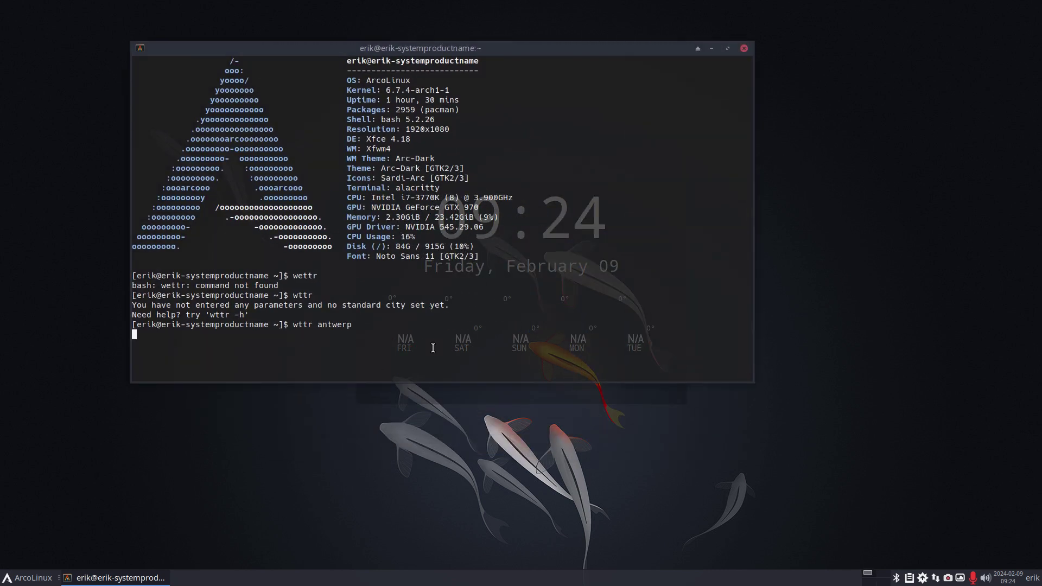
{"action": "left_click", "coordinate": [711, 48]}
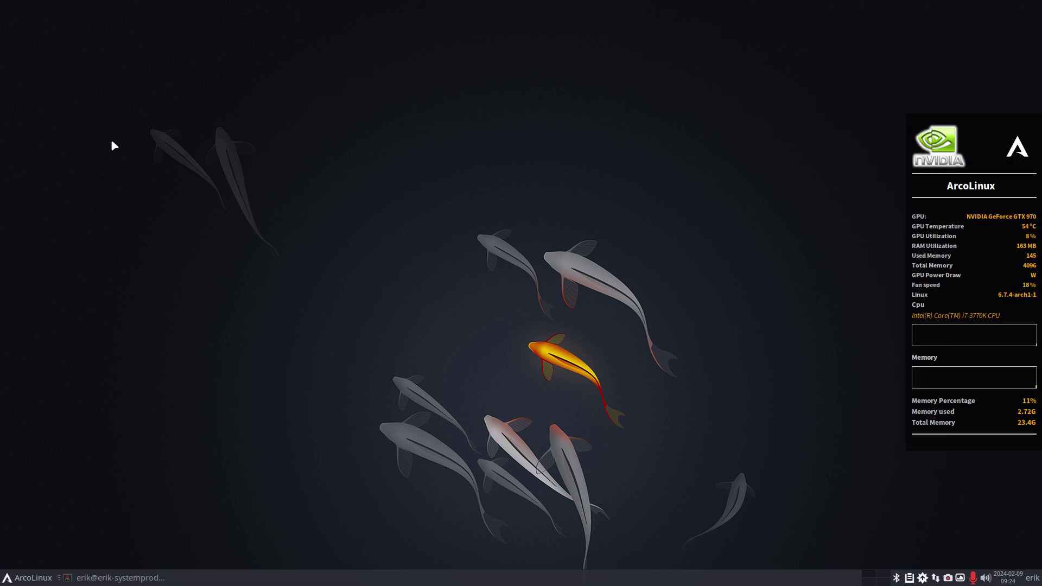
Turn off the desktop conky and open the ~/.config/conky folder in a file manager tiled to the left half of the screen.
{"action": "key", "text": "ctrl+alt+Delete"}
{"action": "key", "text": "Escape"}
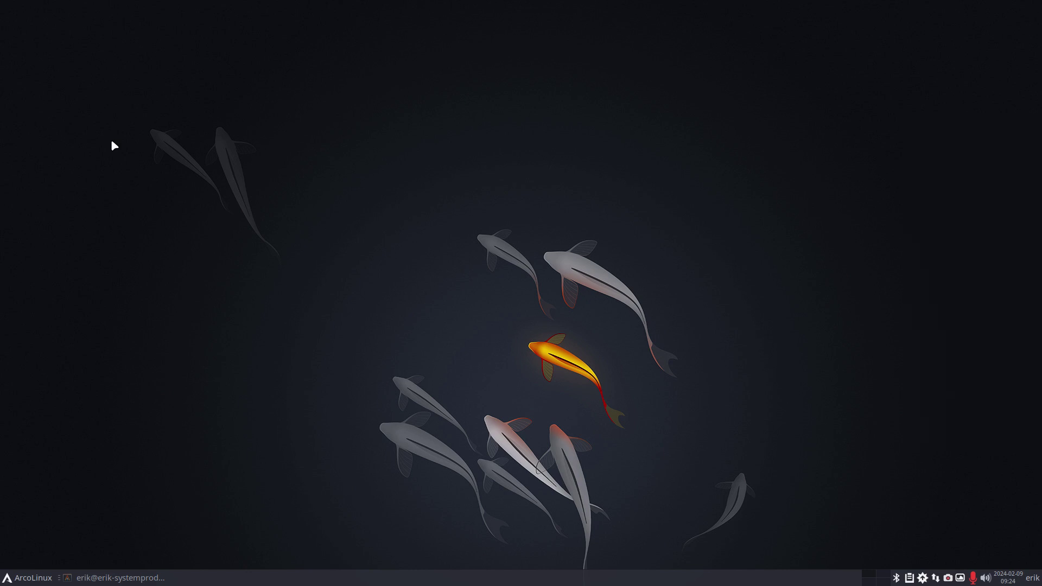
{"action": "key", "text": "super+e"}
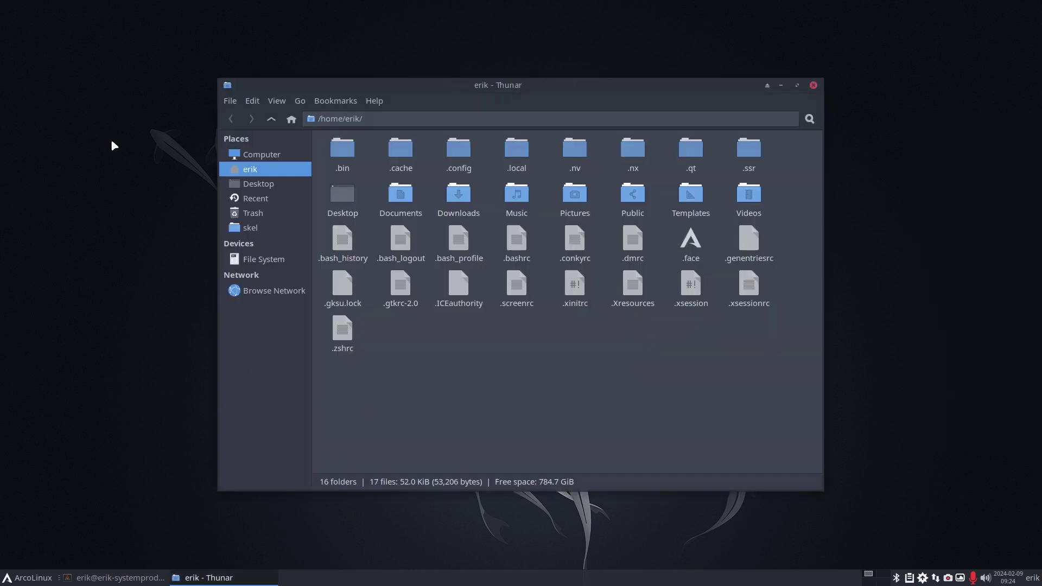
{"action": "double_click", "coordinate": [457, 147]}
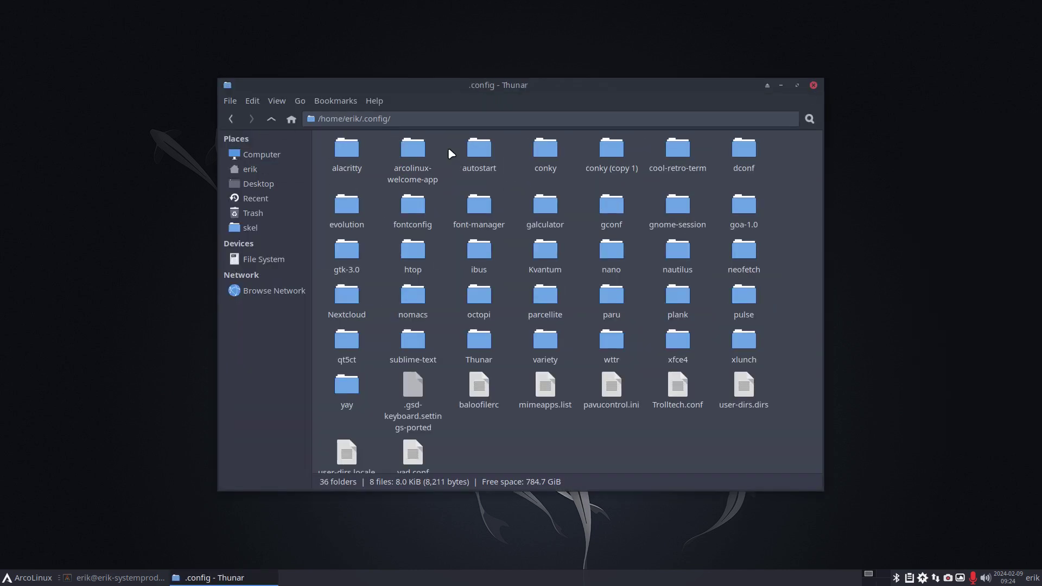
{"action": "double_click", "coordinate": [544, 152]}
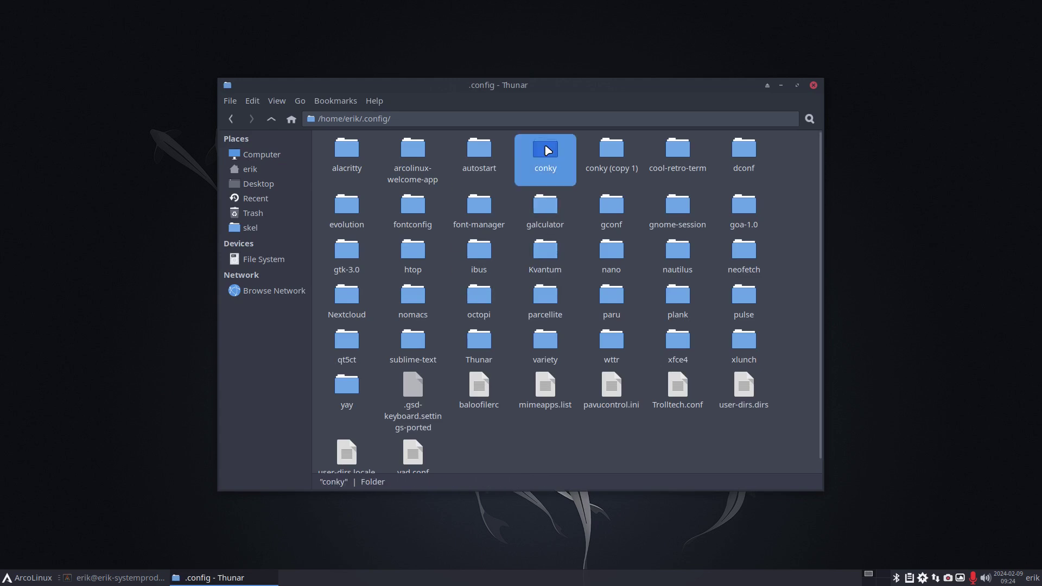
{"action": "left_click_drag", "start_coordinate": [746, 89], "coordinate": [1, 164]}
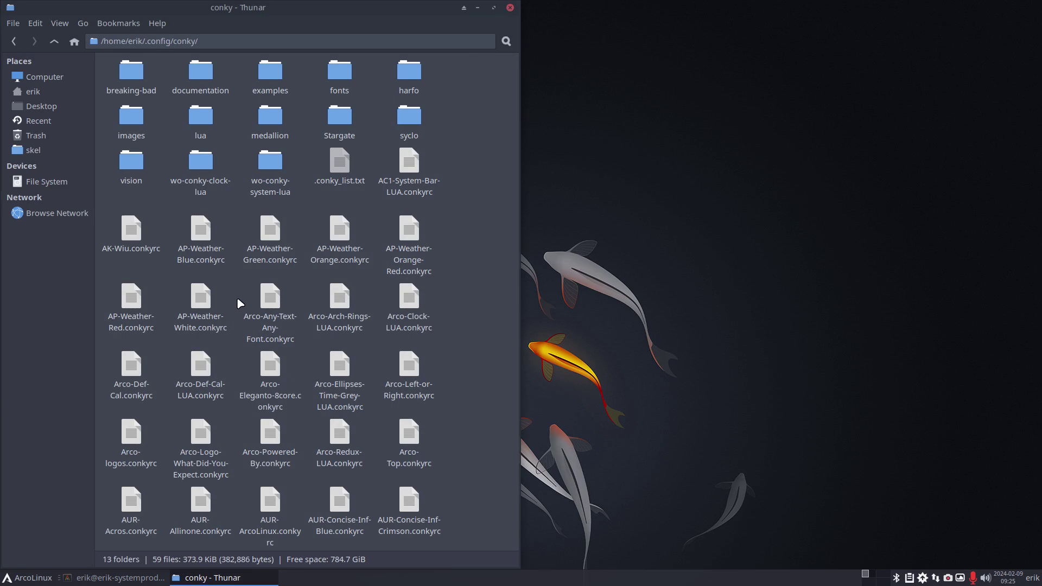
Open AUR-Nemesis.conkyrc from the conky folder in Sublime Text and tile the editor beside the file manager.
{"action": "scroll", "coordinate": [238, 299], "scroll_direction": "down", "scroll_amount": 2}
{"action": "scroll", "coordinate": [237, 299], "scroll_direction": "down", "scroll_amount": 3}
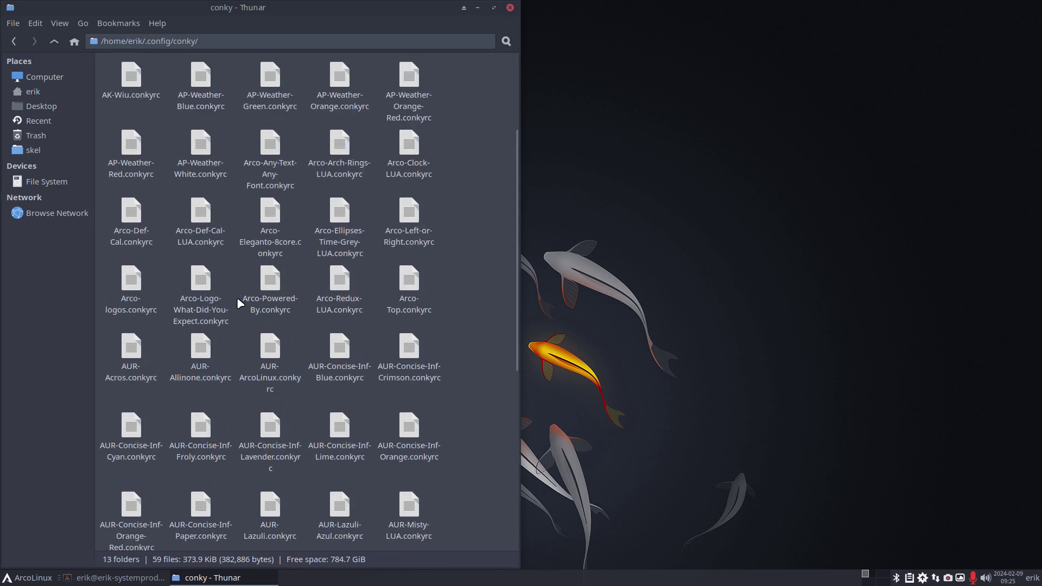
{"action": "scroll", "coordinate": [238, 299], "scroll_direction": "down", "scroll_amount": 3}
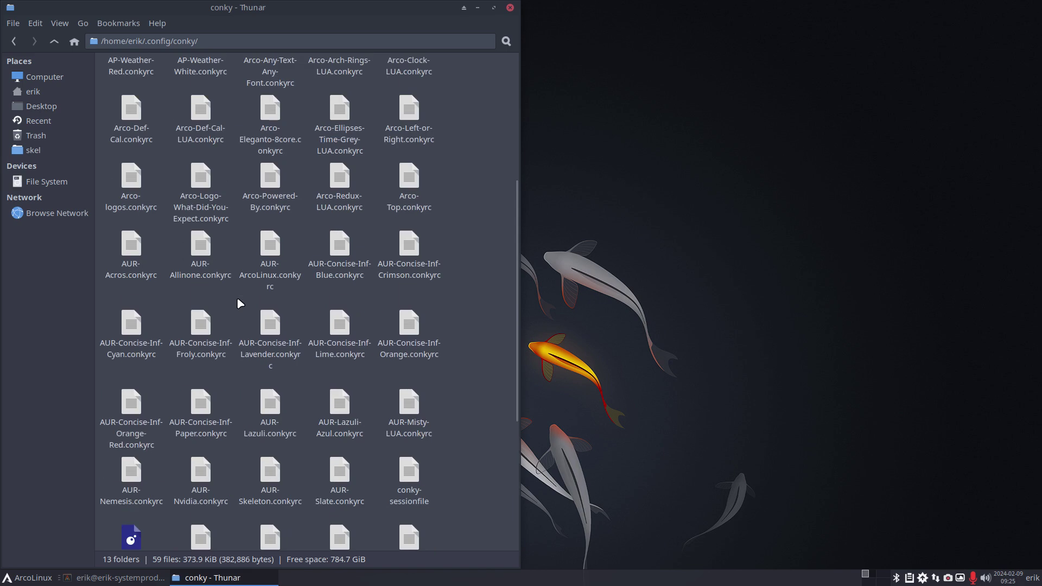
{"action": "scroll", "coordinate": [238, 299], "scroll_direction": "down", "scroll_amount": 3}
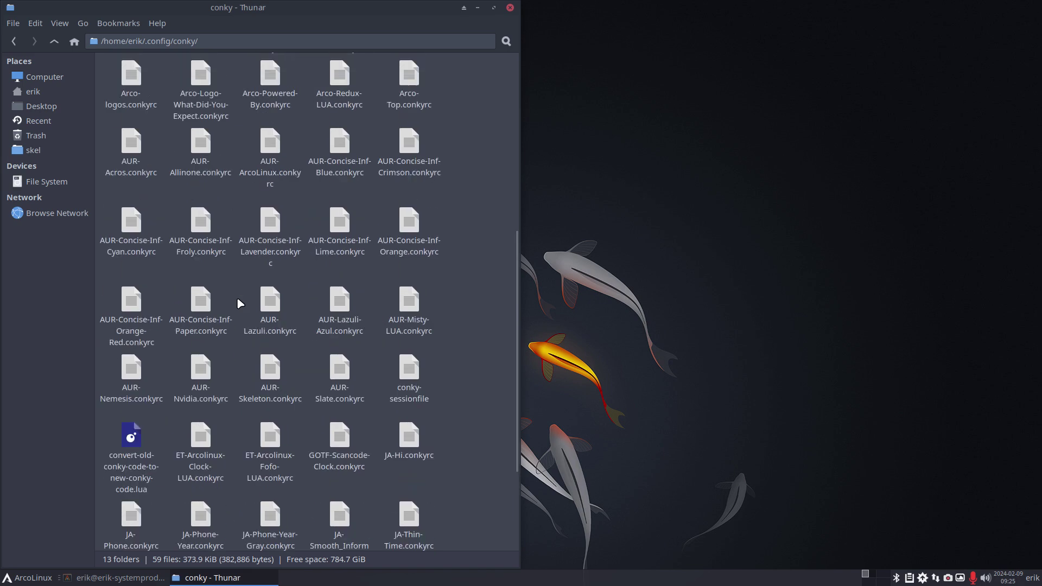
{"action": "scroll", "coordinate": [239, 300], "scroll_direction": "down", "scroll_amount": 3}
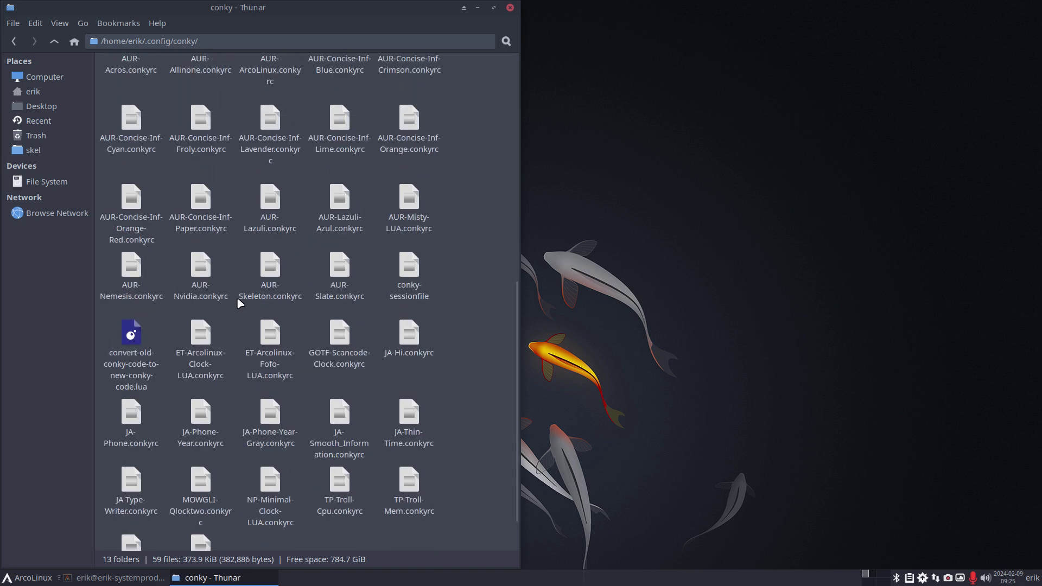
{"action": "double_click", "coordinate": [135, 268]}
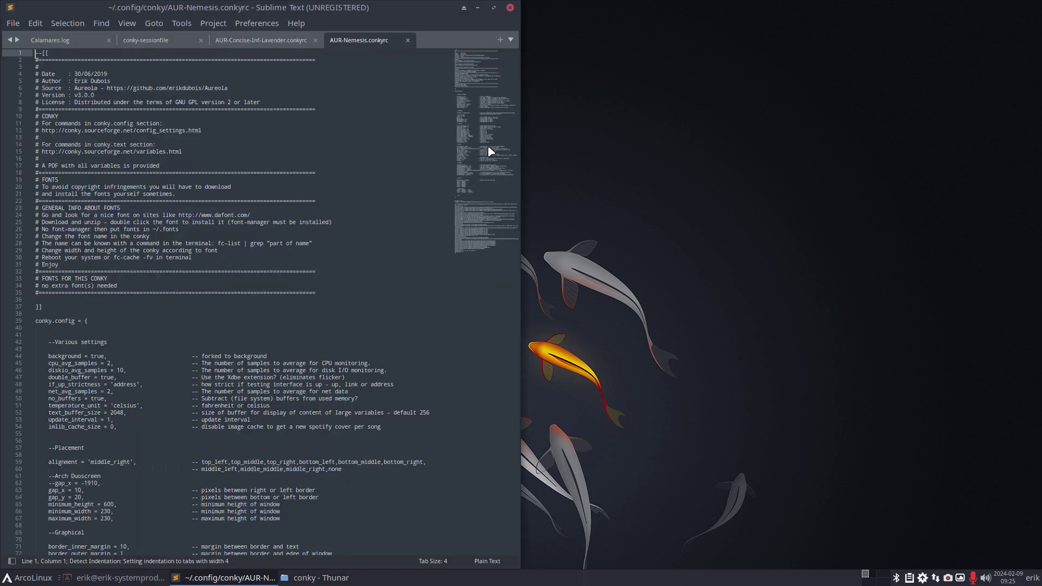
{"action": "left_click_drag", "start_coordinate": [366, 5], "coordinate": [1040, 118]}
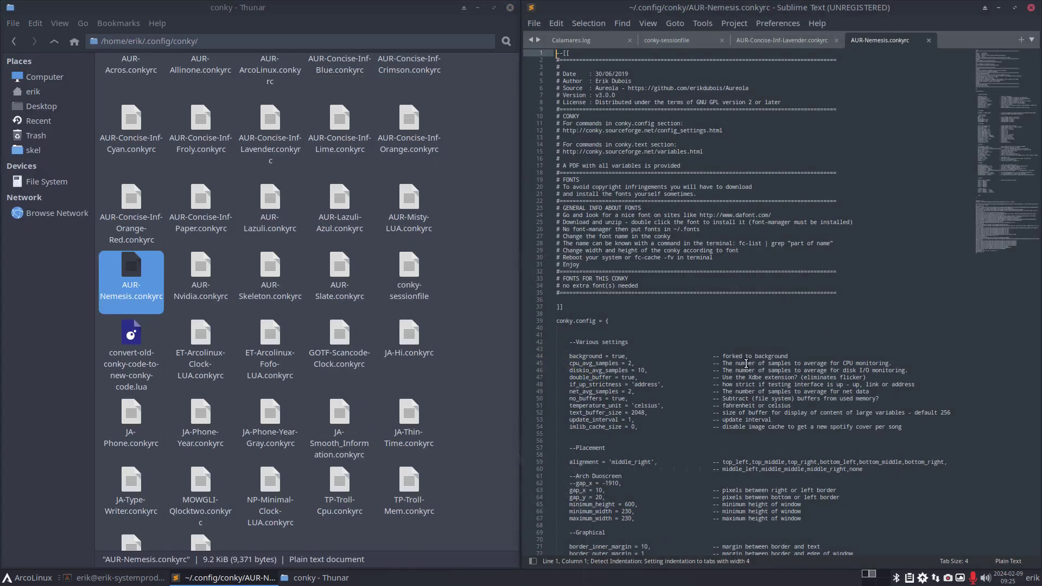
Enlarge the text of AUR-Nemesis.conkyrc, examine its header comments, and highlight the "forked to background" comment on line 44.
{"action": "scroll", "coordinate": [830, 393], "scroll_direction": "up", "scroll_amount": 3}
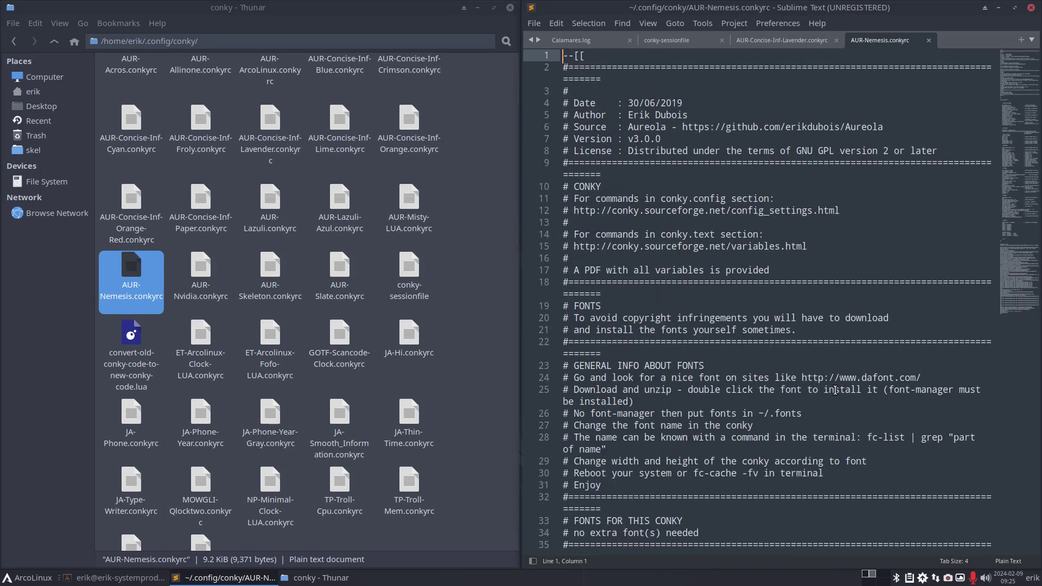
{"action": "scroll", "coordinate": [835, 390], "scroll_direction": "down", "scroll_amount": 3}
{"action": "left_click_drag", "start_coordinate": [605, 103], "coordinate": [844, 108]}
{"action": "left_click_drag", "start_coordinate": [623, 139], "coordinate": [860, 156]}
{"action": "scroll", "coordinate": [748, 334], "scroll_direction": "down", "scroll_amount": 8}
{"action": "scroll", "coordinate": [747, 334], "scroll_direction": "down", "scroll_amount": 2}
{"action": "scroll", "coordinate": [748, 334], "scroll_direction": "up", "scroll_amount": 2}
{"action": "left_click", "coordinate": [841, 197]}
{"action": "left_click_drag", "start_coordinate": [841, 198], "coordinate": [943, 198]}
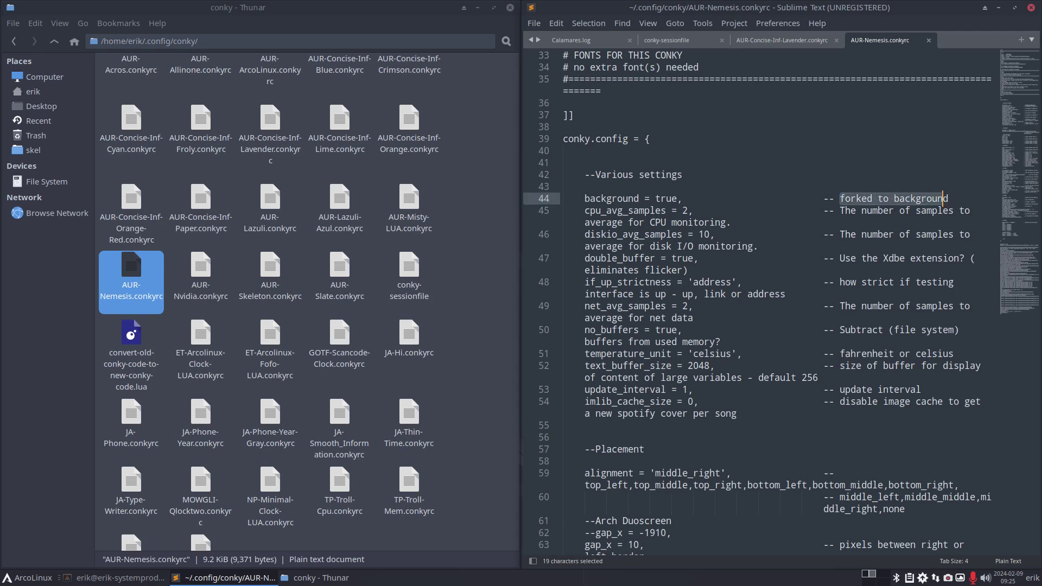
Look through the placement, graphical, textual, windows and colours settings in AUR-Nemesis.conkyrc.
{"action": "key", "text": "ctrl+minus"}
{"action": "key", "text": "ctrl+minus"}
{"action": "key", "text": "ctrl+minus"}
{"action": "key", "text": "ctrl+minus"}
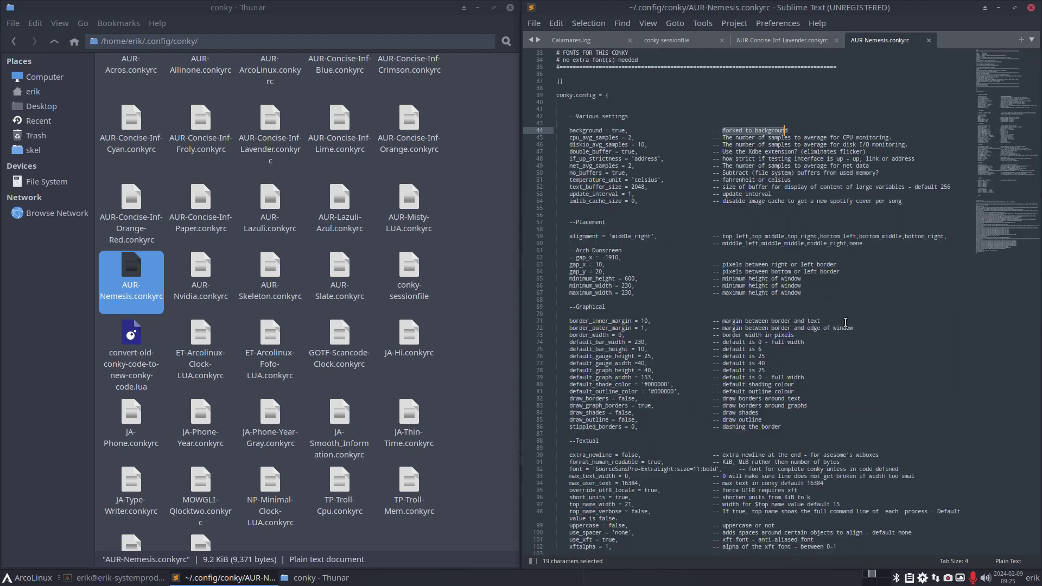
{"action": "scroll", "coordinate": [802, 270], "scroll_direction": "down", "scroll_amount": 15}
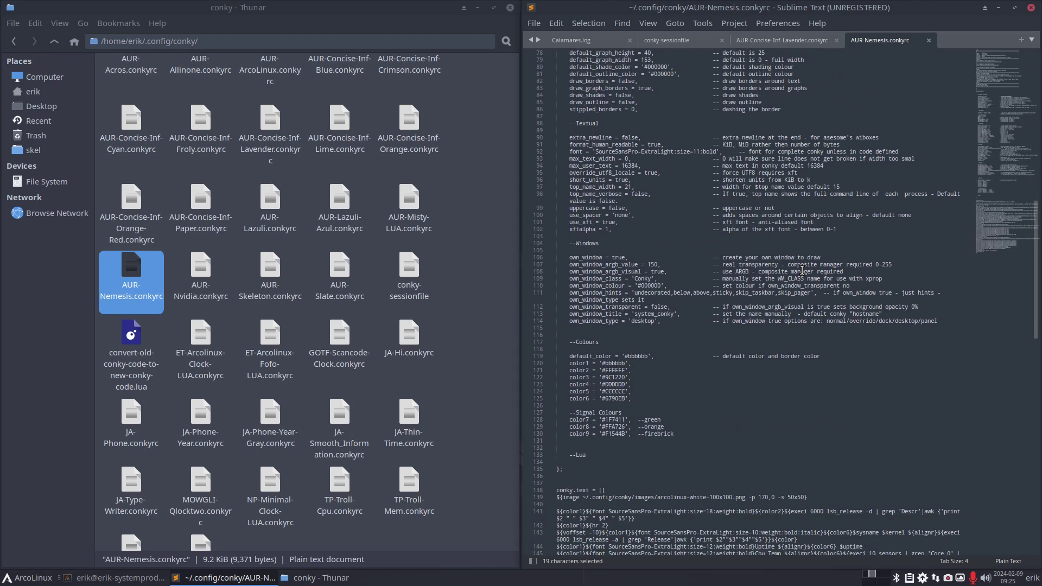
{"action": "scroll", "coordinate": [802, 270], "scroll_direction": "down", "scroll_amount": 2}
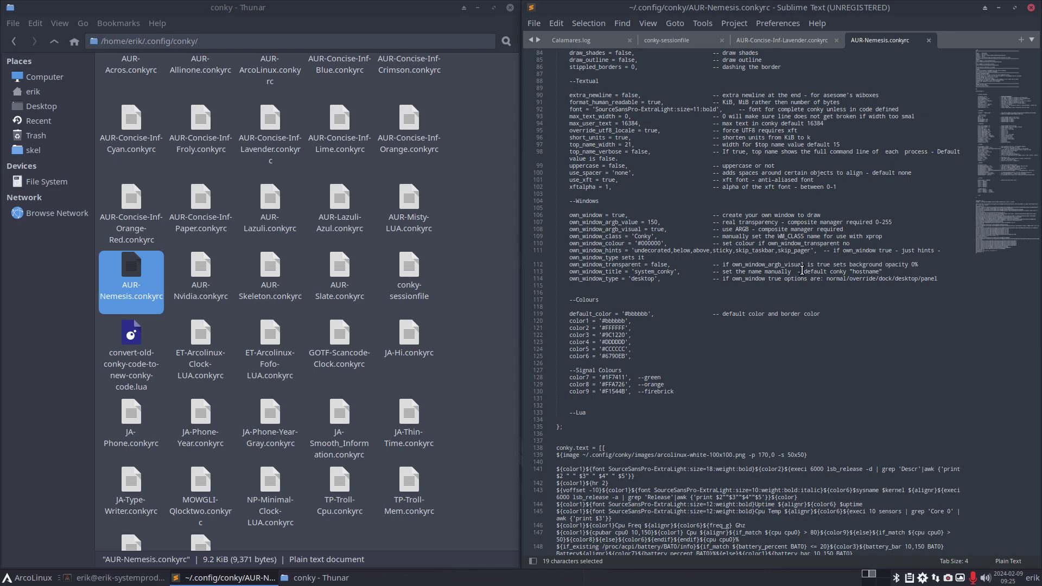
{"action": "key", "text": "ctrl+plus"}
{"action": "key", "text": "ctrl+plus"}
{"action": "key", "text": "ctrl+plus"}
{"action": "key", "text": "ctrl+plus"}
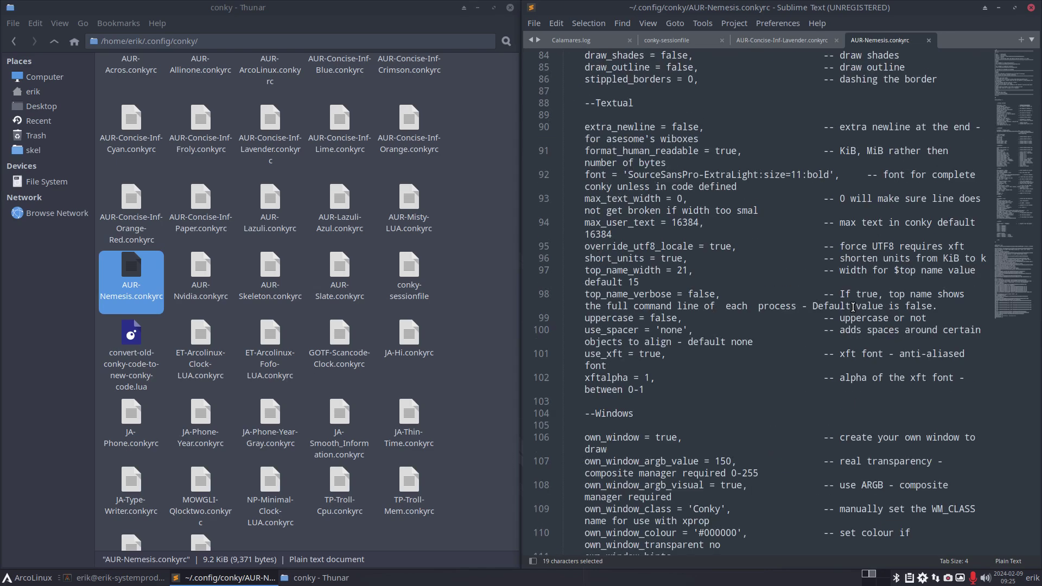
{"action": "scroll", "coordinate": [854, 307], "scroll_direction": "down", "scroll_amount": 2}
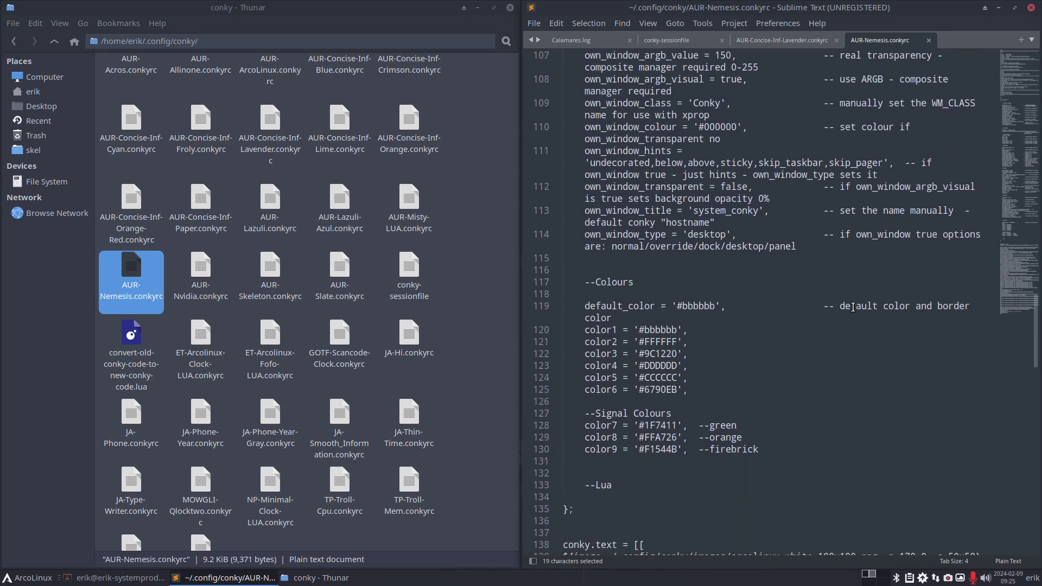
Highlight the own_window_type setting and its value 'desktop' on line 114, and go over the alternative window types in its comment.
{"action": "left_click", "coordinate": [708, 235]}
{"action": "key", "text": "Home"}
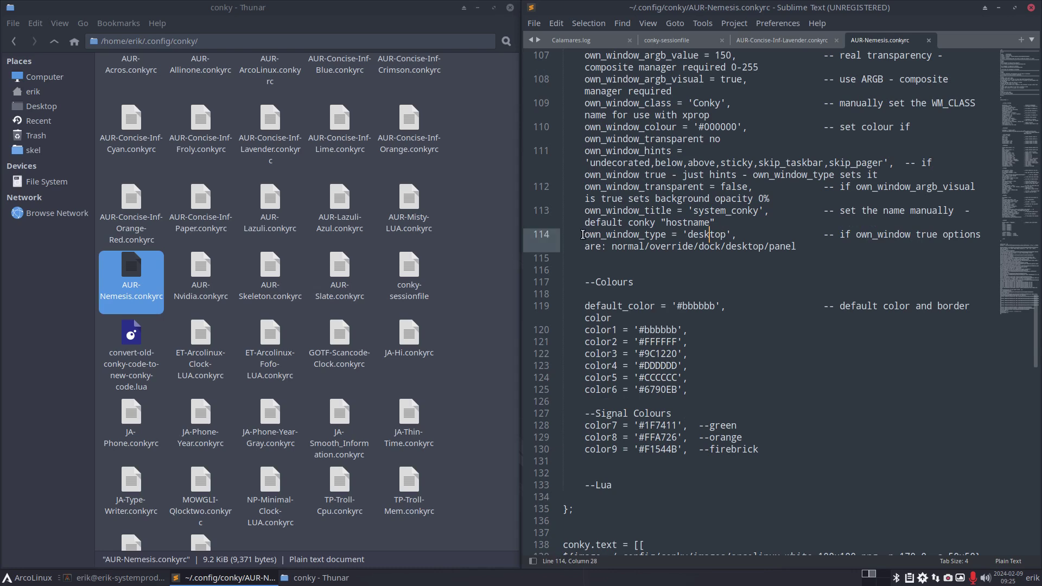
{"action": "key", "text": "shift+Right"}
{"action": "key", "text": "shift+Right"}
{"action": "key", "text": "shift+Right"}
{"action": "key", "text": "shift+Right"}
{"action": "key", "text": "shift+Right"}
{"action": "key", "text": "shift+Right"}
{"action": "key", "text": "shift+Right"}
{"action": "key", "text": "shift+Right"}
{"action": "key", "text": "shift+Right"}
{"action": "key", "text": "shift+Right"}
{"action": "key", "text": "shift+Right"}
{"action": "key", "text": "shift+Right"}
{"action": "key", "text": "shift+Right"}
{"action": "key", "text": "shift+Right"}
{"action": "key", "text": "shift+Right"}
{"action": "key", "text": "shift+Right"}
{"action": "double_click", "coordinate": [706, 236]}
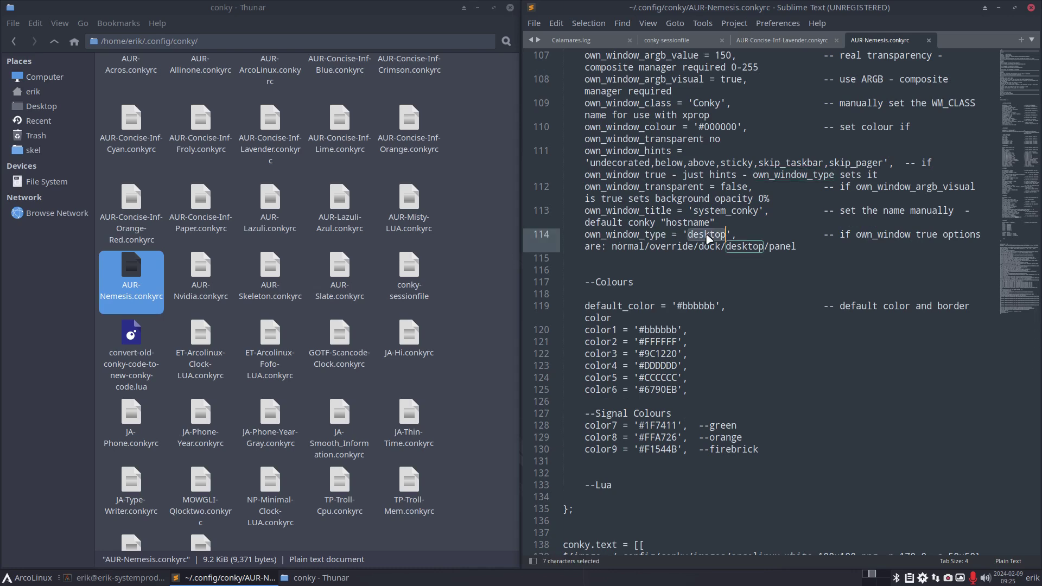
{"action": "left_click", "coordinate": [666, 247]}
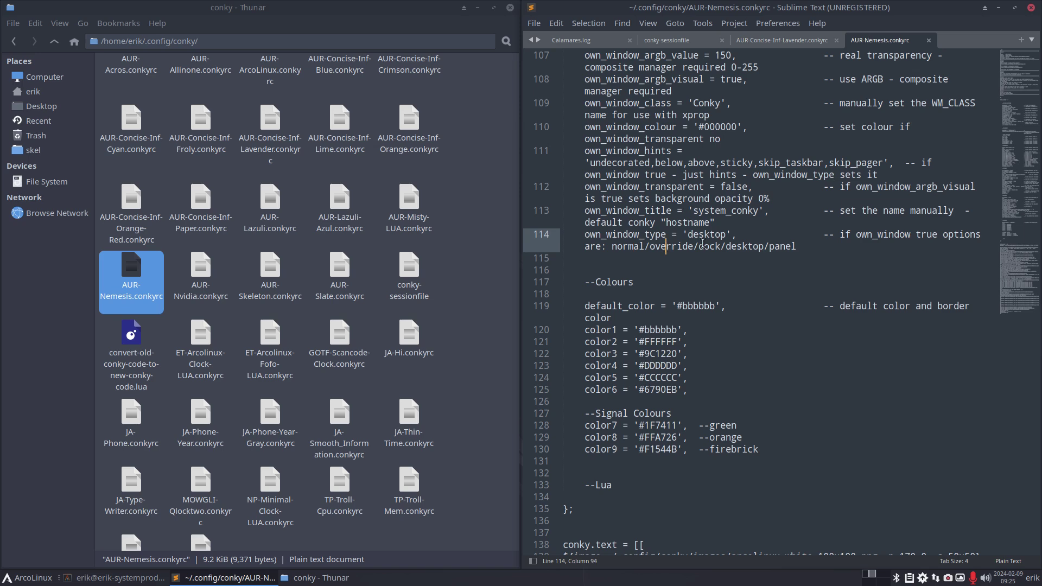
{"action": "left_click", "coordinate": [786, 247]}
Open the examples folder of the conky collection and view its first image, AC1-System-Bar-LUA.jpg.
{"action": "scroll", "coordinate": [304, 239], "scroll_direction": "up", "scroll_amount": 10}
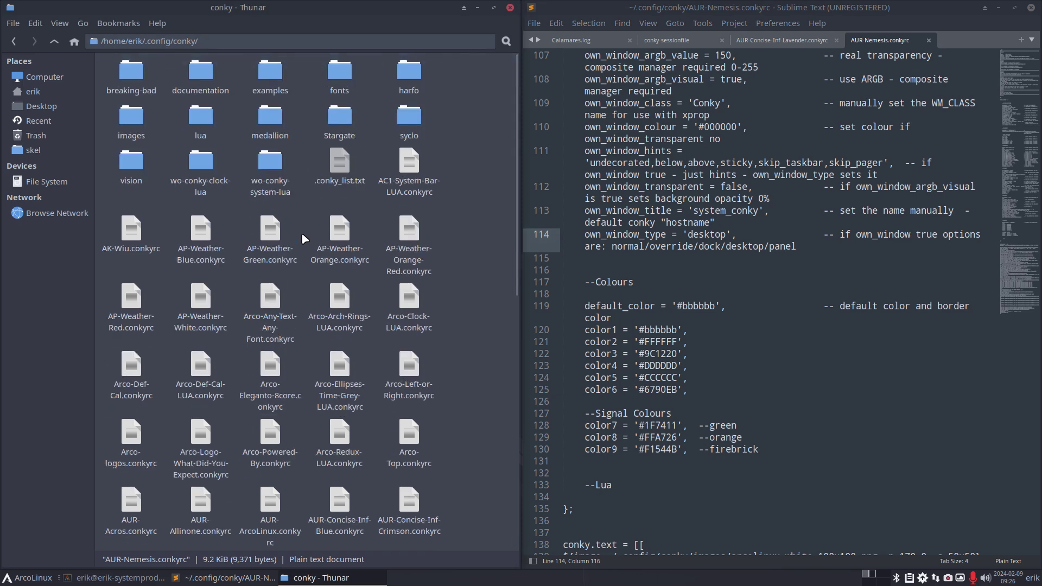
{"action": "double_click", "coordinate": [269, 71]}
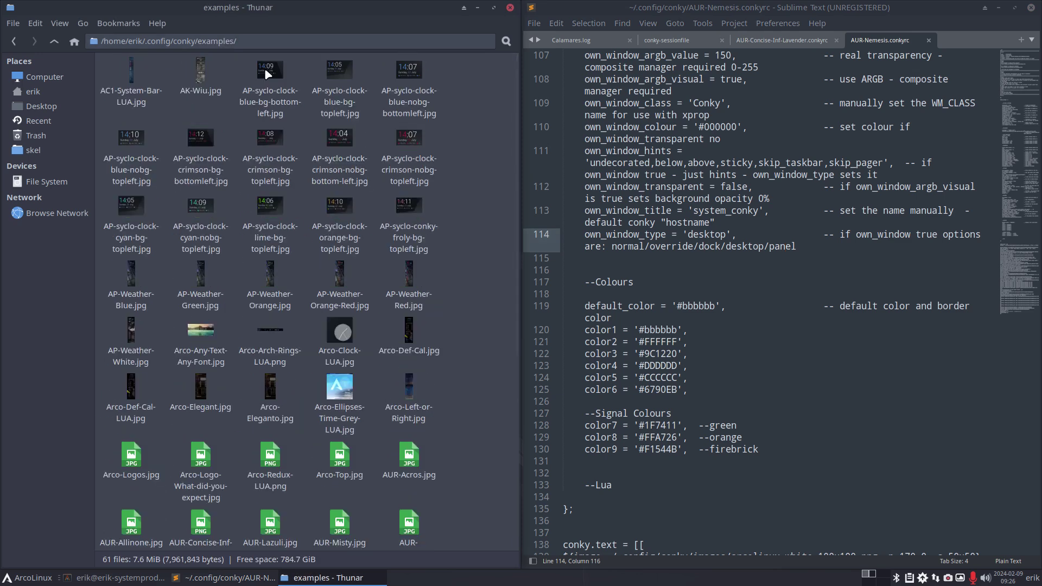
{"action": "left_click", "coordinate": [130, 84]}
{"action": "double_click", "coordinate": [131, 84]}
Browse through the conky example images from AK-Wiu.jpg to Arco-Top.jpg, and close the image viewer.
{"action": "key", "text": "Right"}
{"action": "key", "text": "Right"}
{"action": "key", "text": "Right"}
{"action": "key", "text": "Right"}
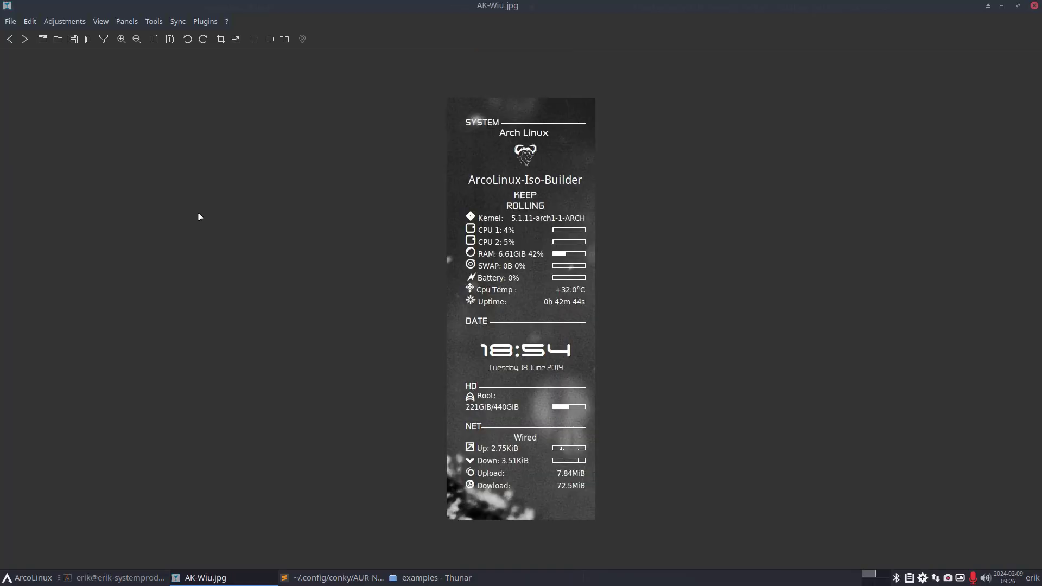
{"action": "key", "text": "Right"}
{"action": "key", "text": "Right"}
{"action": "key", "text": "Right"}
{"action": "key", "text": "Right"}
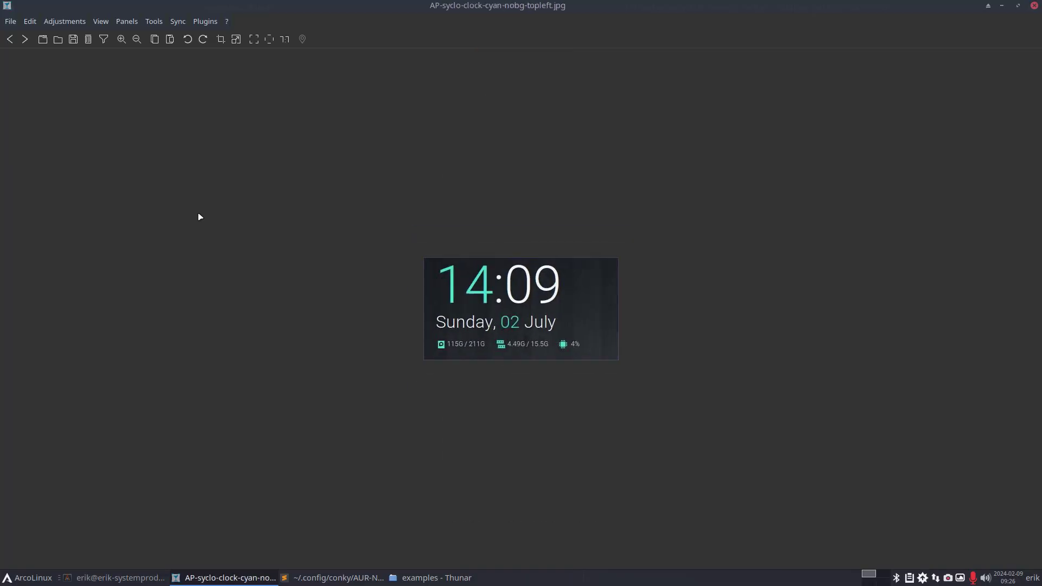
{"action": "key", "text": "Right"}
{"action": "key", "text": "Right"}
{"action": "key", "text": "Right"}
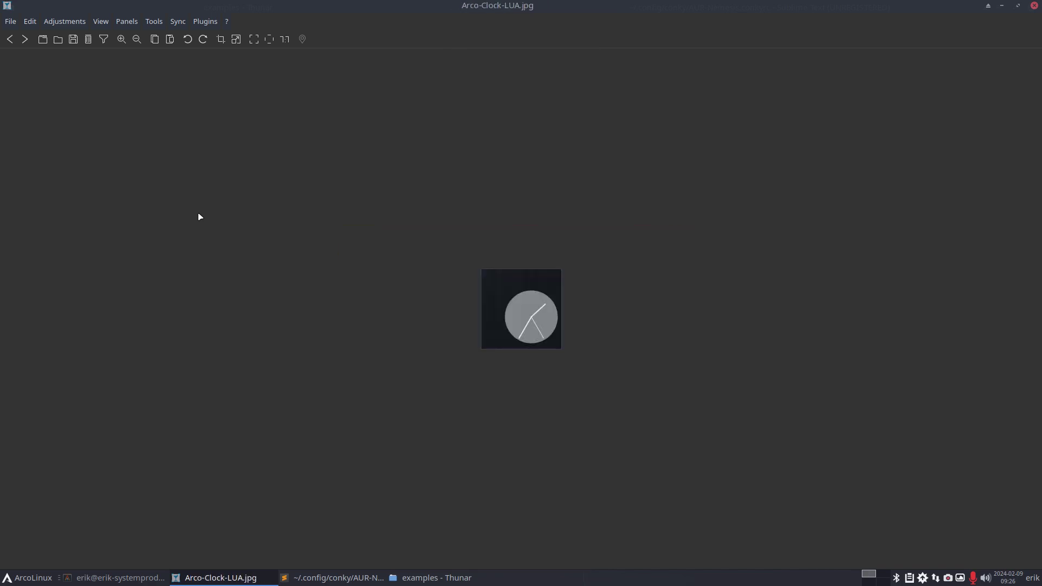
{"action": "key", "text": "Right"}
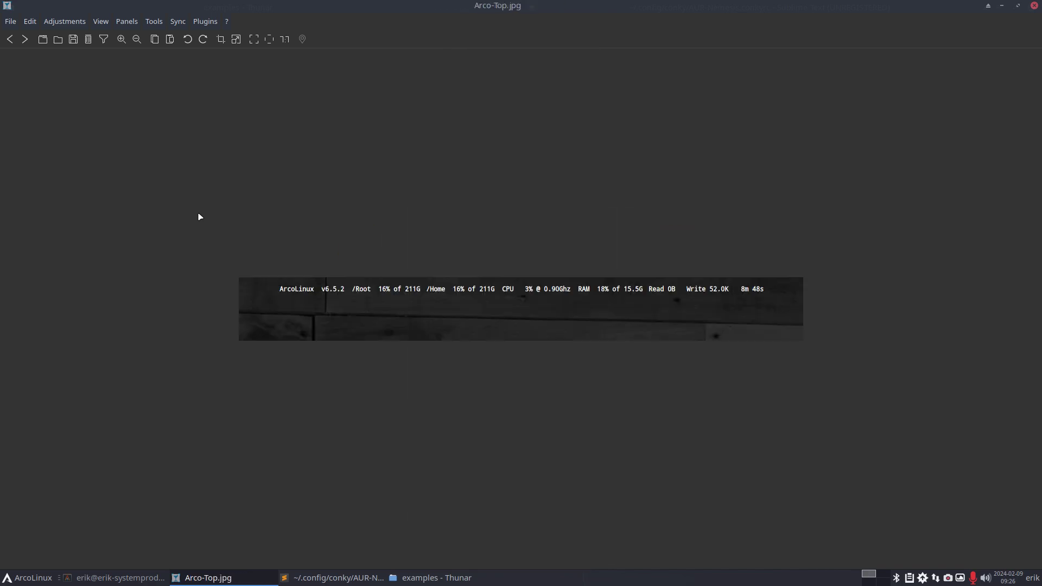
{"action": "left_click", "coordinate": [1031, 6]}
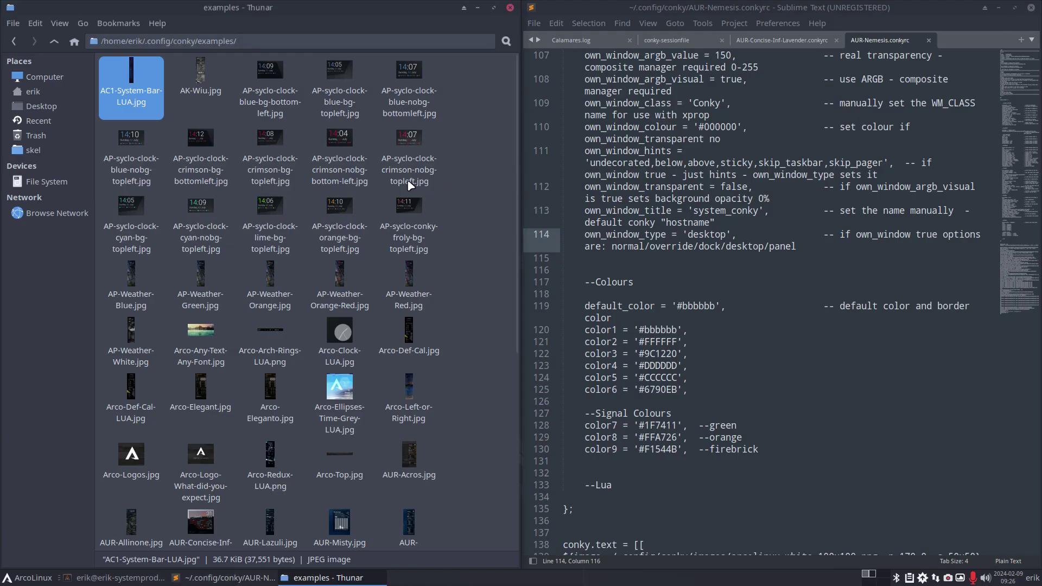
Return to the conky folder, open AP-Weather-Green.conkyrc in Sublime Text, and look through its header, generic, window, text and colour settings.
{"action": "left_click", "coordinate": [337, 299]}
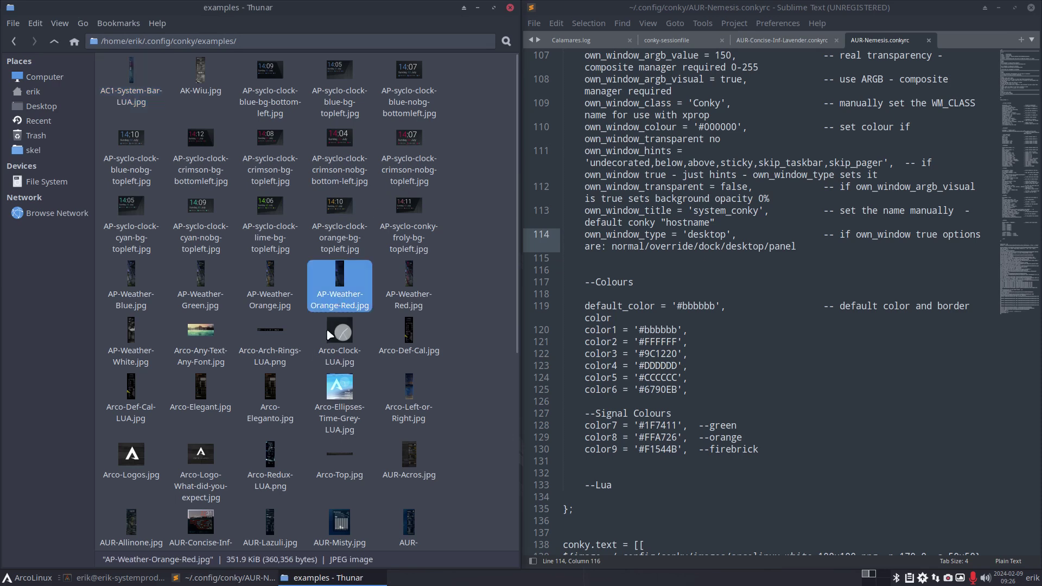
{"action": "left_click", "coordinate": [54, 41]}
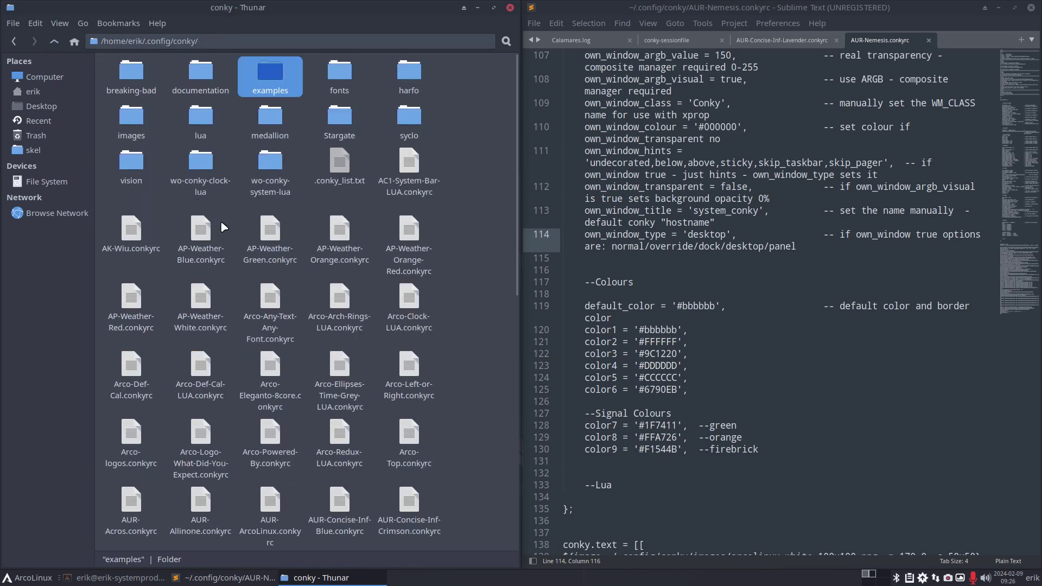
{"action": "left_click_drag", "start_coordinate": [274, 233], "coordinate": [695, 281]}
{"action": "scroll", "coordinate": [580, 288], "scroll_direction": "down", "scroll_amount": 15}
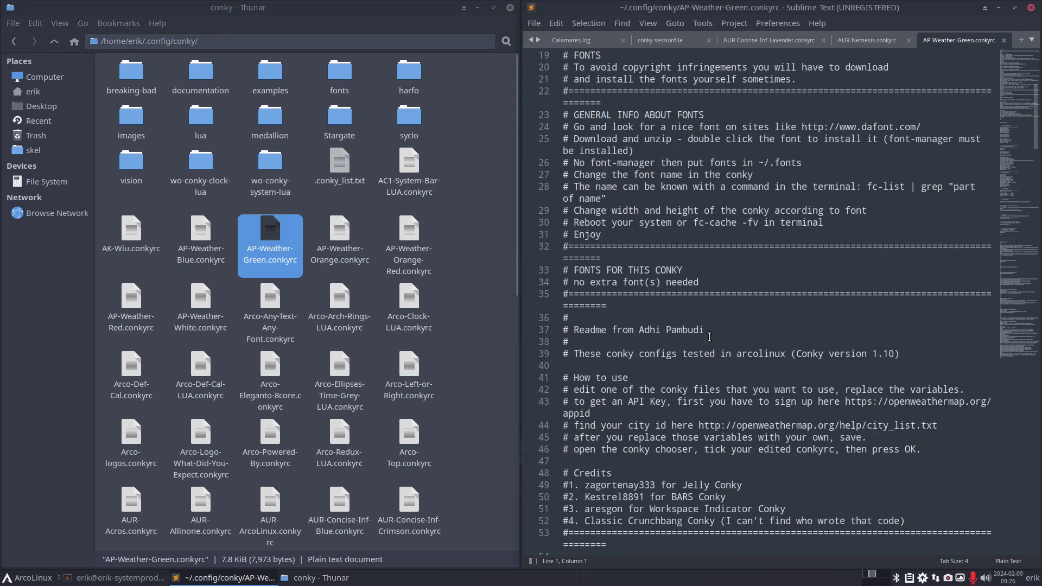
{"action": "scroll", "coordinate": [651, 296], "scroll_direction": "down", "scroll_amount": 5}
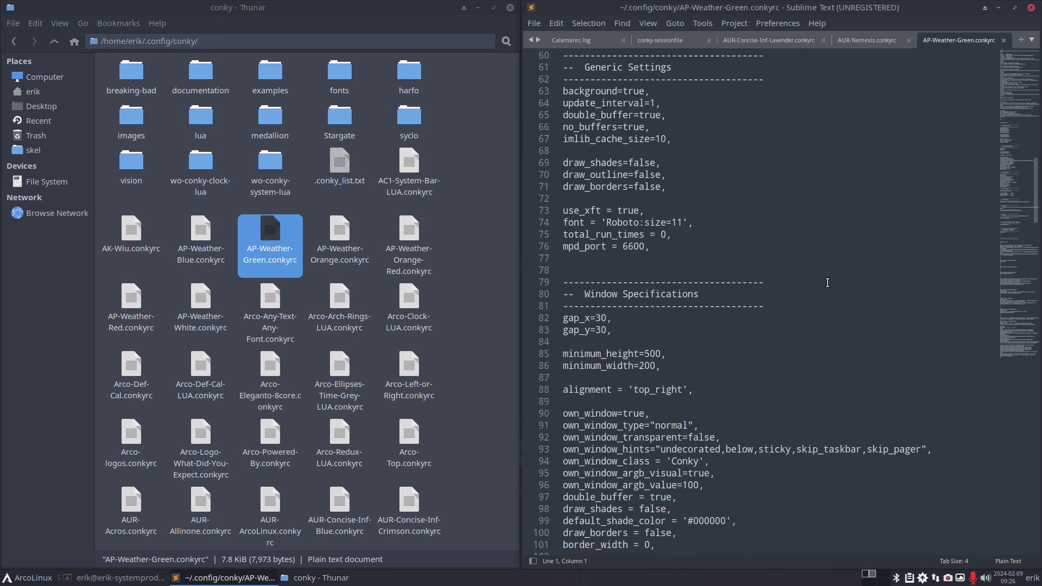
{"action": "scroll", "coordinate": [826, 280], "scroll_direction": "down", "scroll_amount": 9}
{"action": "scroll", "coordinate": [826, 285], "scroll_direction": "down", "scroll_amount": 5}
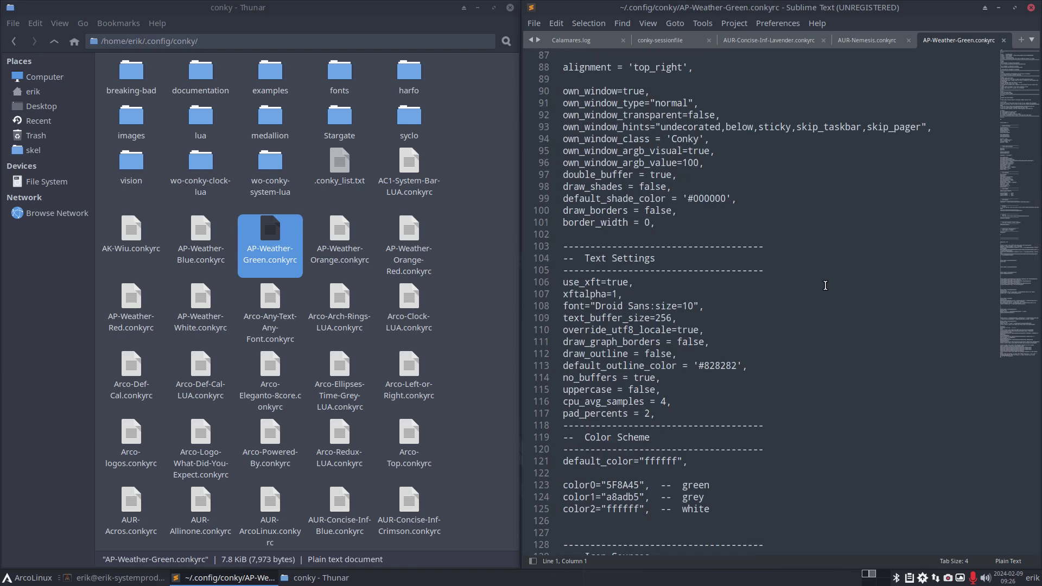
{"action": "scroll", "coordinate": [825, 285], "scroll_direction": "down", "scroll_amount": 5}
Highlight the API Key heading, the openweathermap.org address, the city ID in template7 and the API key value in template6.
{"action": "left_click_drag", "start_coordinate": [580, 270], "coordinate": [625, 270]}
{"action": "left_click_drag", "start_coordinate": [883, 282], "coordinate": [979, 282]}
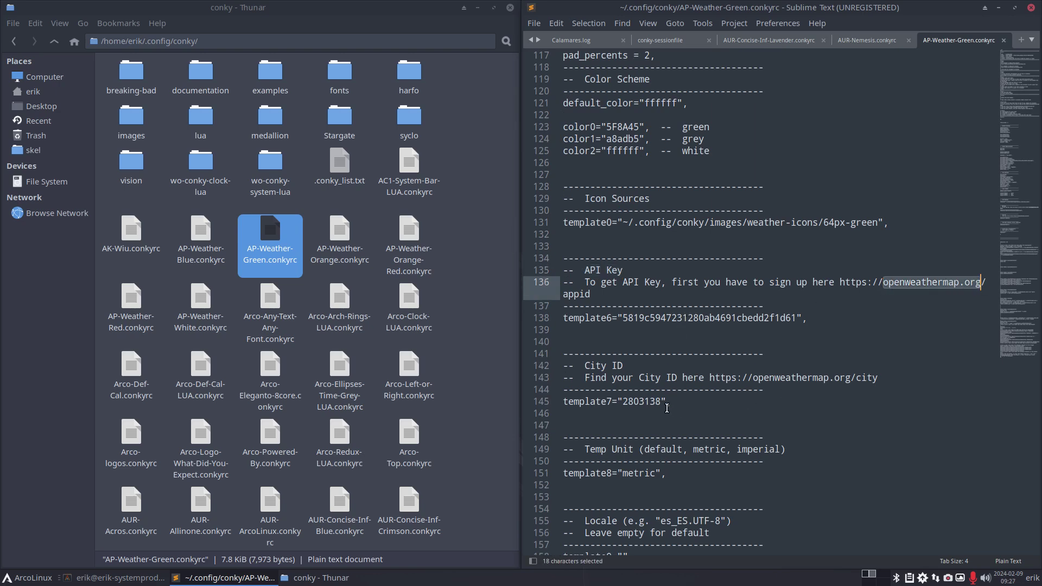
{"action": "left_click", "coordinate": [650, 402]}
{"action": "double_click", "coordinate": [650, 401]}
{"action": "scroll", "coordinate": [645, 405], "scroll_direction": "down", "scroll_amount": 2}
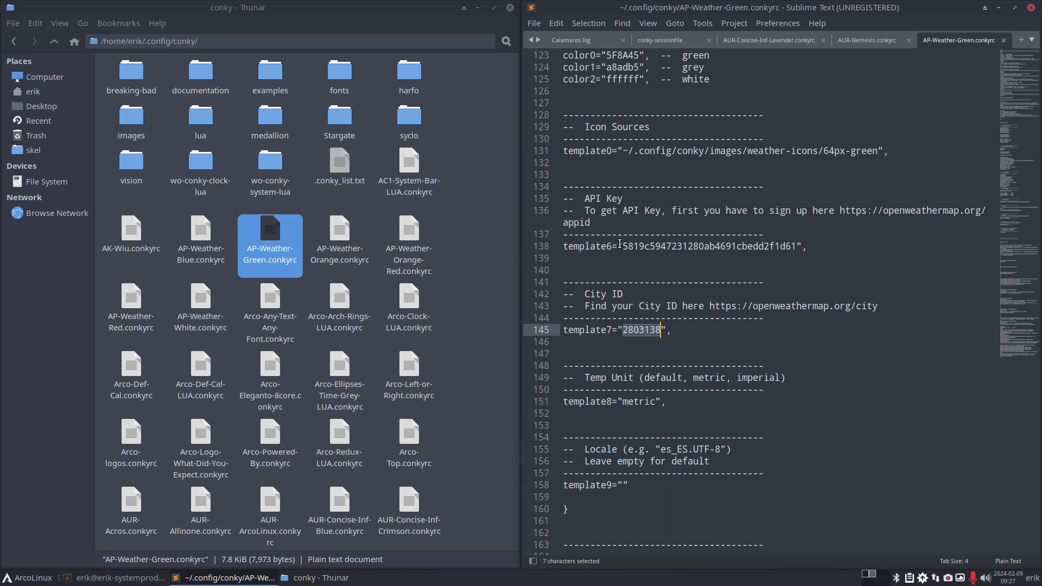
{"action": "left_click_drag", "start_coordinate": [622, 246], "coordinate": [803, 247]}
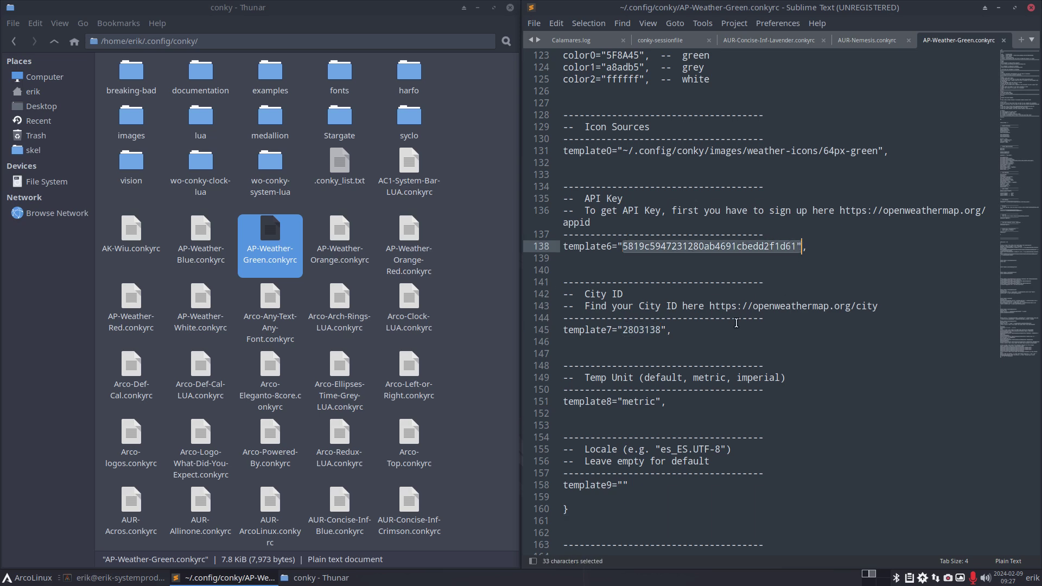
Open AUR-ArcoLinux.conkyrc, glance over the remaining conky files in the folder, and close both the editor and the file manager.
{"action": "scroll", "coordinate": [278, 380], "scroll_direction": "down", "scroll_amount": 5}
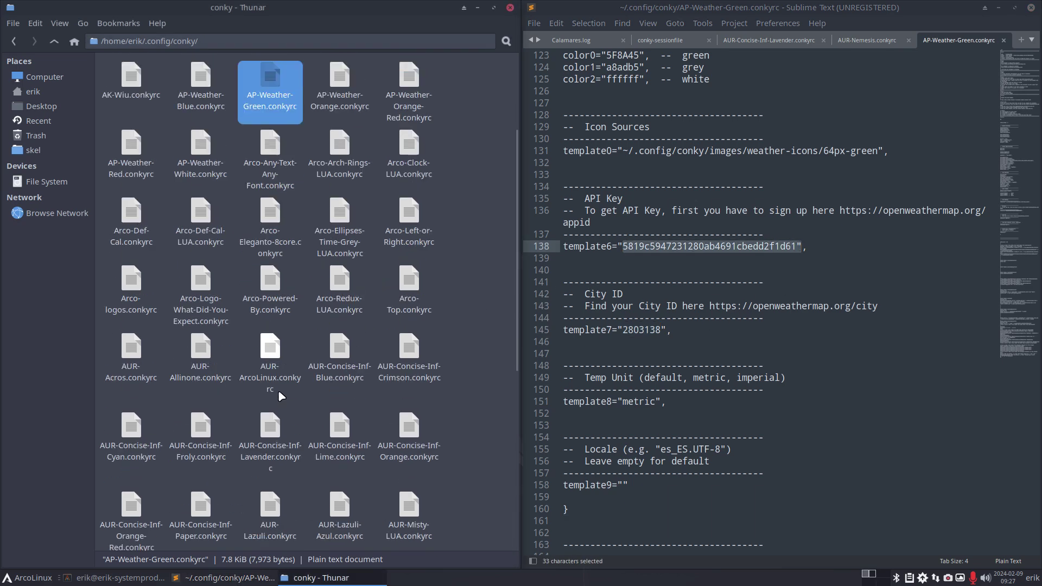
{"action": "double_click", "coordinate": [274, 349]}
{"action": "scroll", "coordinate": [360, 451], "scroll_direction": "down", "scroll_amount": 10}
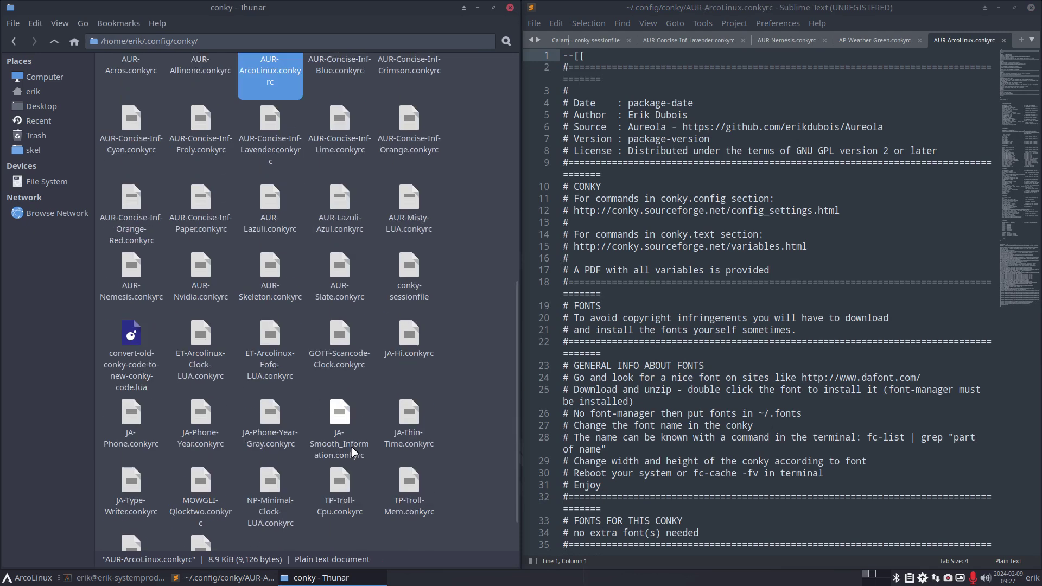
{"action": "left_click", "coordinate": [1033, 8]}
{"action": "left_click", "coordinate": [510, 7]}
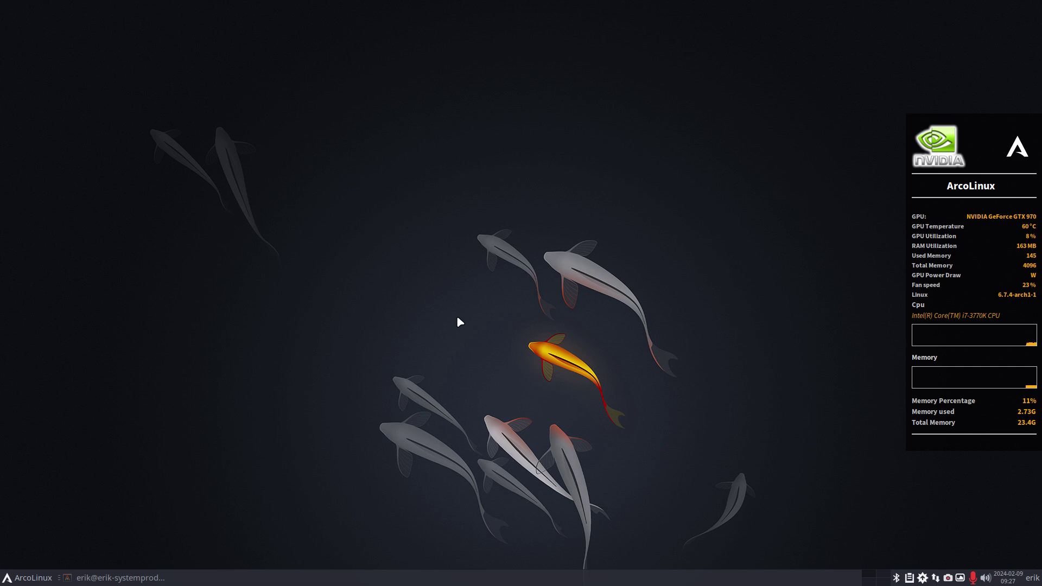
Open conky-sessionfile from ~/.config/conky, move the editor window clear of the conky, and highlight the name AUR-Nvidia in line 1.
{"action": "key", "text": "super+shift+Return"}
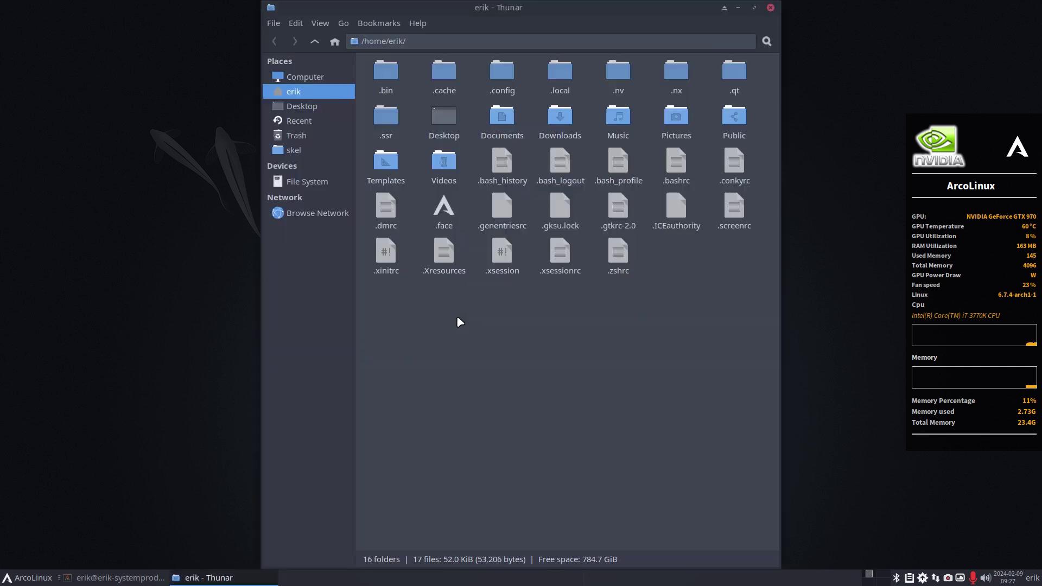
{"action": "double_click", "coordinate": [510, 74]}
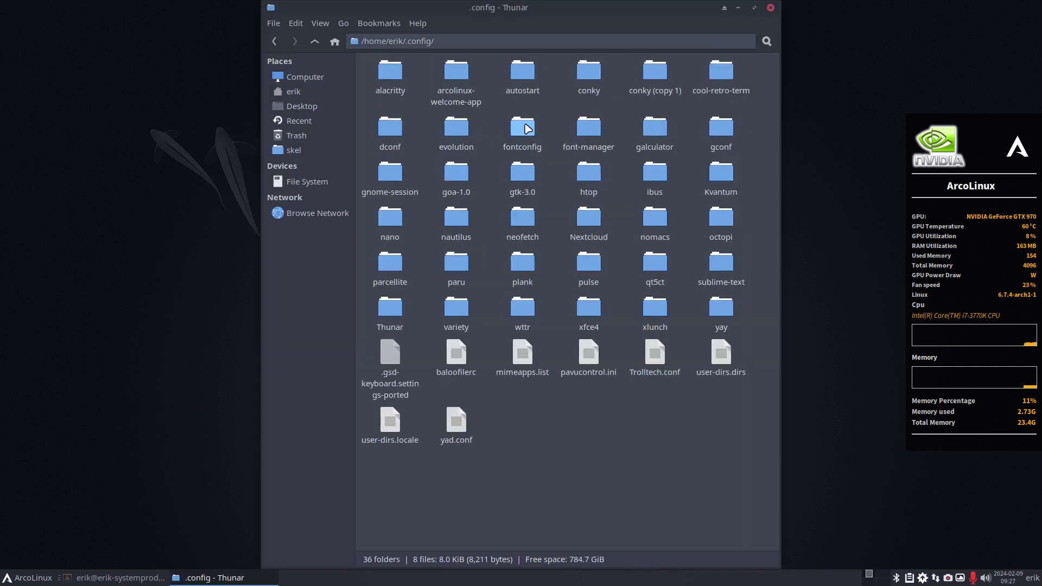
{"action": "double_click", "coordinate": [589, 74]}
{"action": "scroll", "coordinate": [594, 375], "scroll_direction": "down", "scroll_amount": 10}
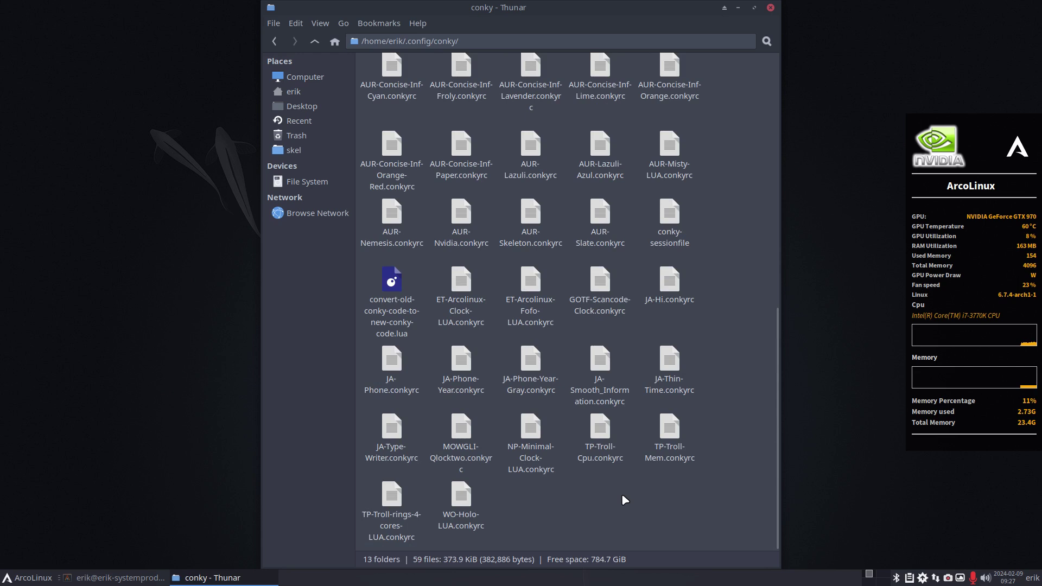
{"action": "double_click", "coordinate": [671, 217]}
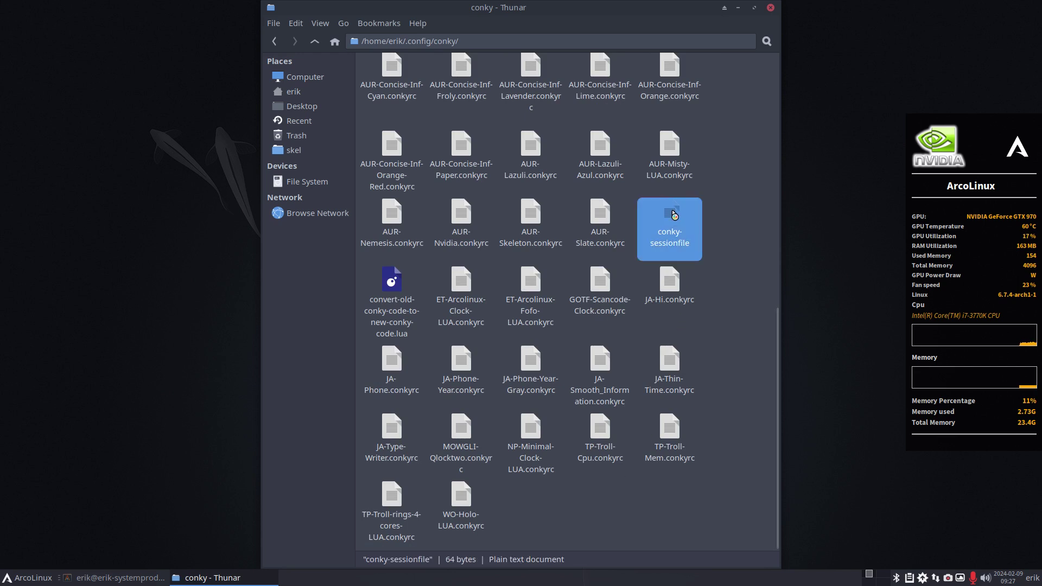
{"action": "left_click_drag", "start_coordinate": [874, 6], "coordinate": [438, 51]}
{"action": "left_click_drag", "start_coordinate": [315, 101], "coordinate": [368, 102]}
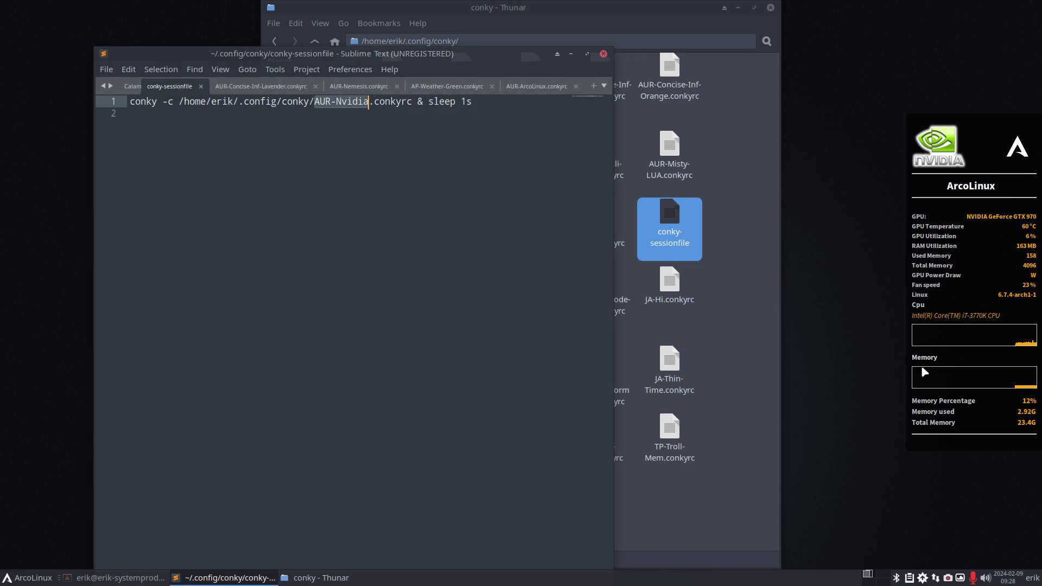
Open AUR-Nvidia.conkyrc from the conky folder in the existing Sublime Text window.
{"action": "left_click", "coordinate": [749, 401]}
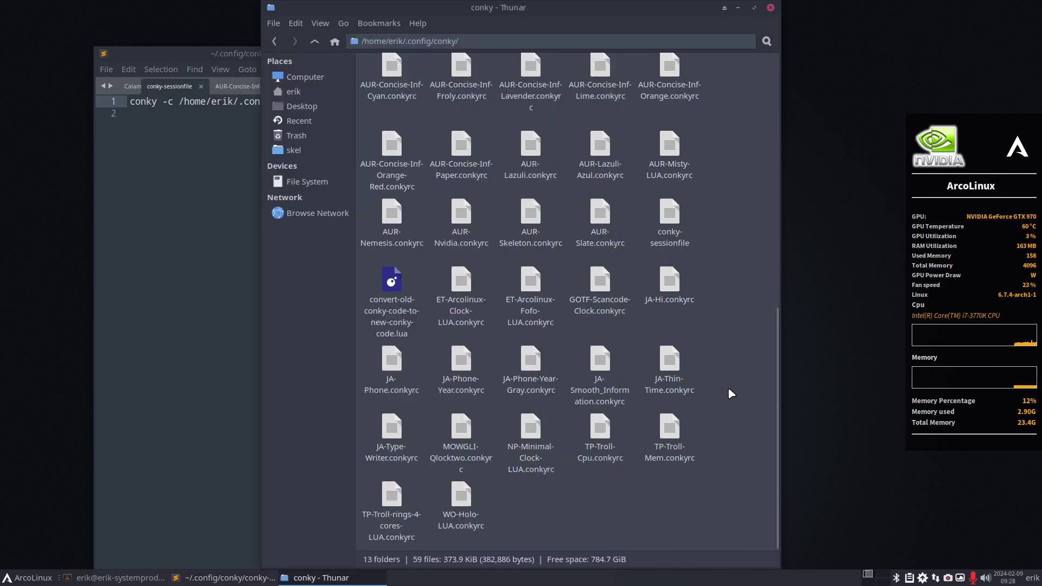
{"action": "left_click", "coordinate": [465, 220]}
{"action": "left_click_drag", "start_coordinate": [465, 219], "coordinate": [227, 256]}
{"action": "left_click", "coordinate": [227, 256]}
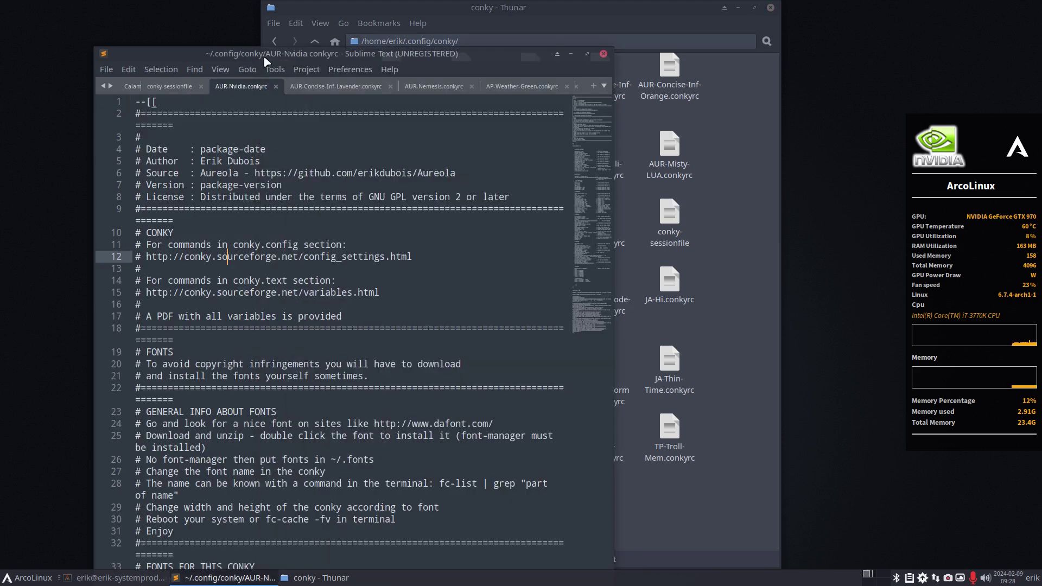
Dock the editor to the left half of the screen, close the file manager, and widen the editor until it nearly reaches the conky.
{"action": "key", "text": "super+Left"}
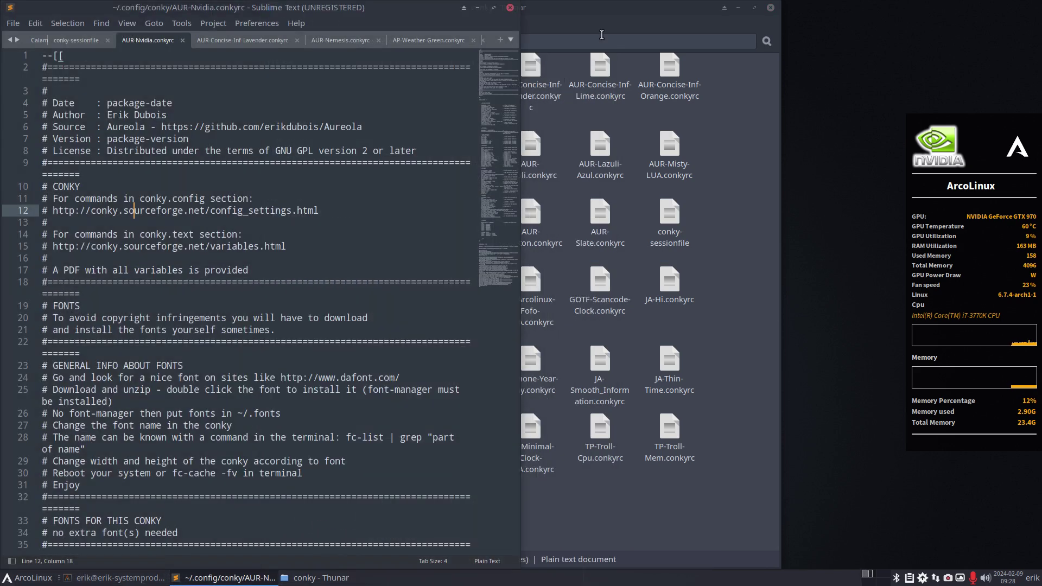
{"action": "left_click", "coordinate": [770, 8]}
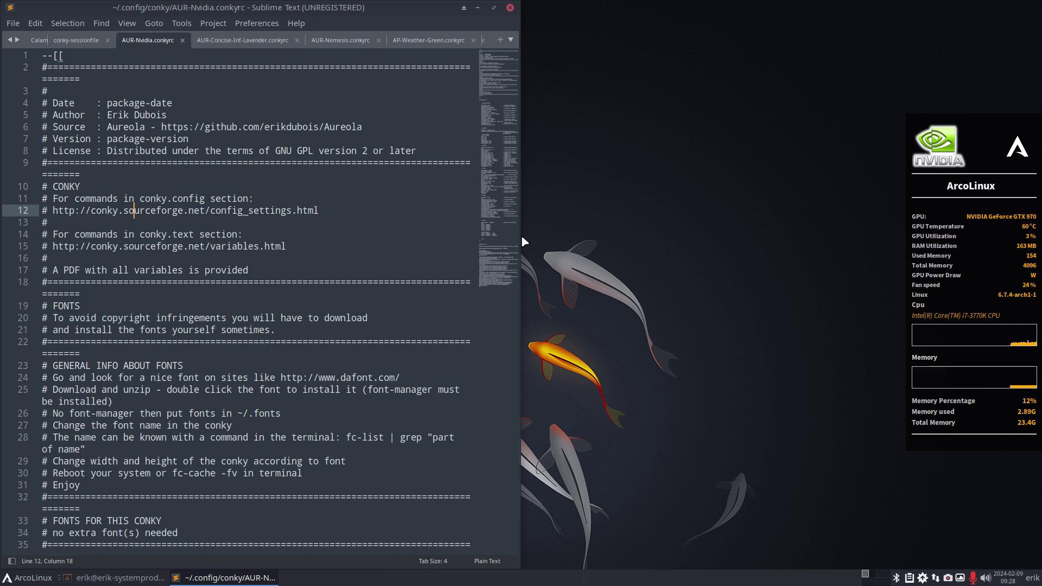
{"action": "left_click_drag", "start_coordinate": [513, 236], "coordinate": [877, 375]}
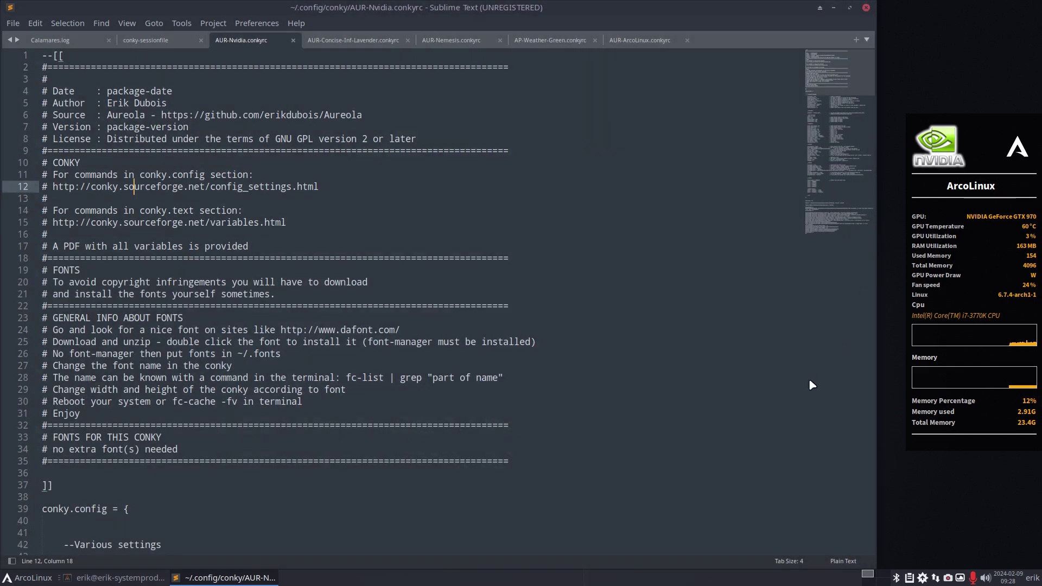
Look through the placement, graphical, textual, windows and colours settings of AUR-Nvidia.conkyrc down to the conky.text section.
{"action": "scroll", "coordinate": [282, 126], "scroll_direction": "down", "scroll_amount": 17}
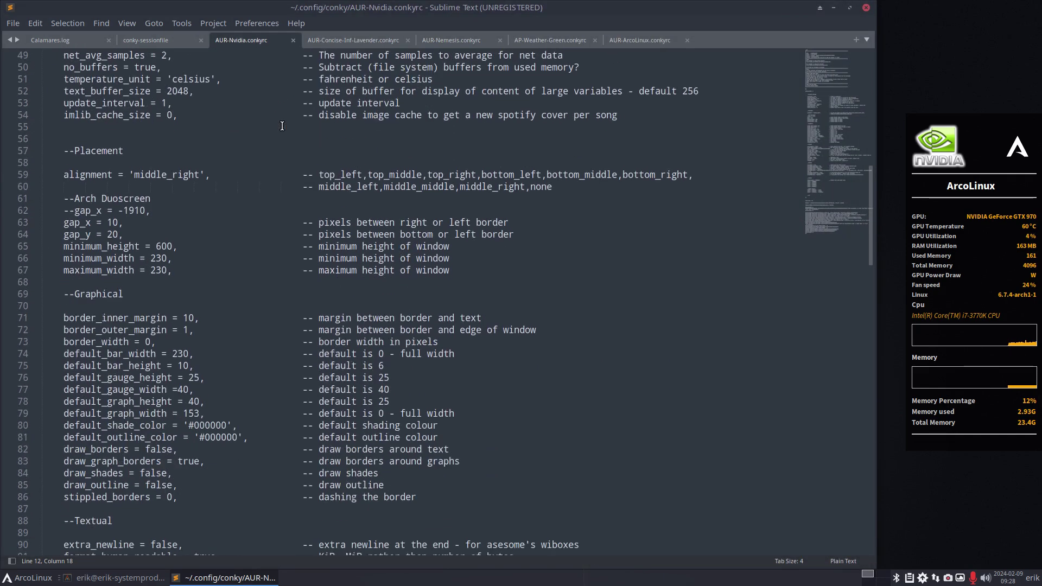
{"action": "scroll", "coordinate": [281, 125], "scroll_direction": "down", "scroll_amount": 11}
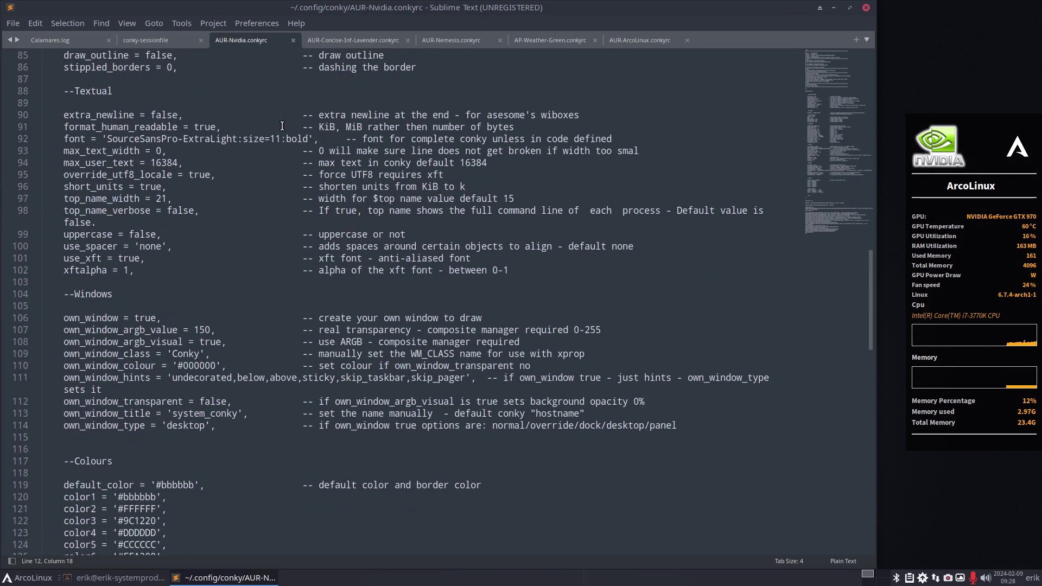
{"action": "scroll", "coordinate": [282, 125], "scroll_direction": "down", "scroll_amount": 8}
{"action": "left_click", "coordinate": [134, 212]}
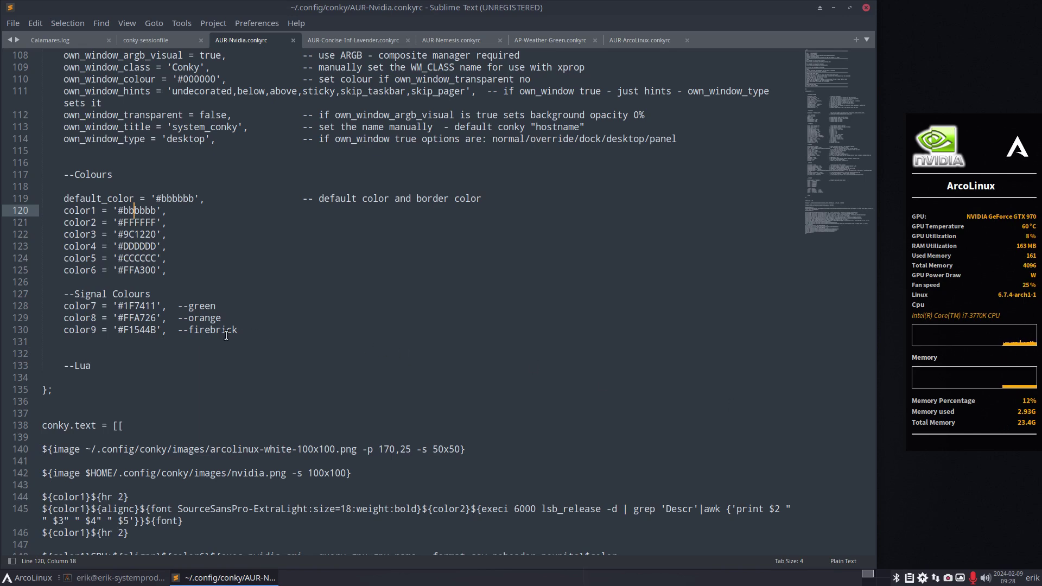
{"action": "scroll", "coordinate": [226, 335], "scroll_direction": "down", "scroll_amount": 3}
{"action": "scroll", "coordinate": [191, 350], "scroll_direction": "down", "scroll_amount": 4}
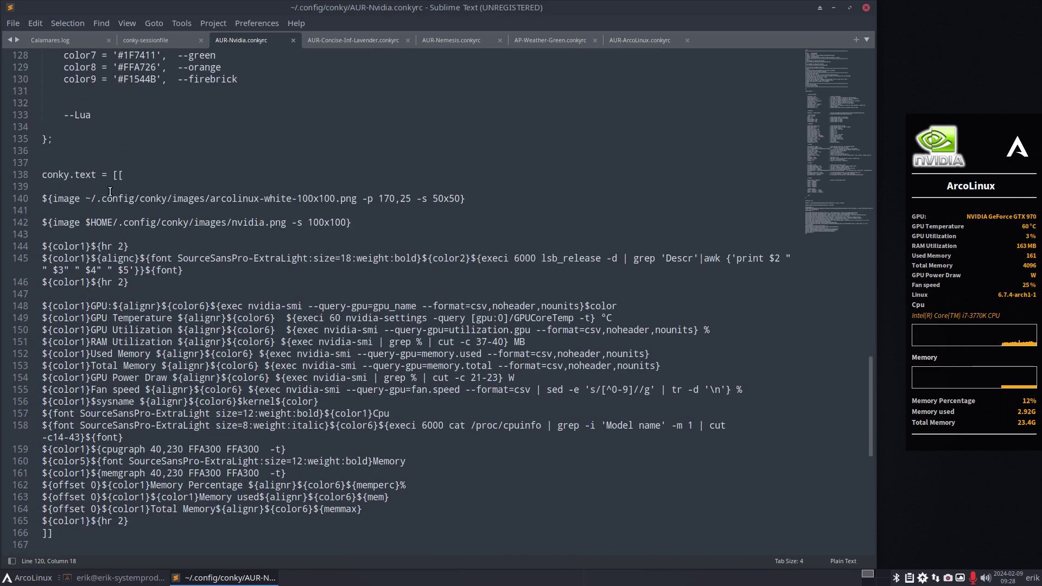
Copy "${color1}Used Memory" from line 152 and paste it into empty line 139, directly below the start of conky.text.
{"action": "left_click", "coordinate": [132, 185]}
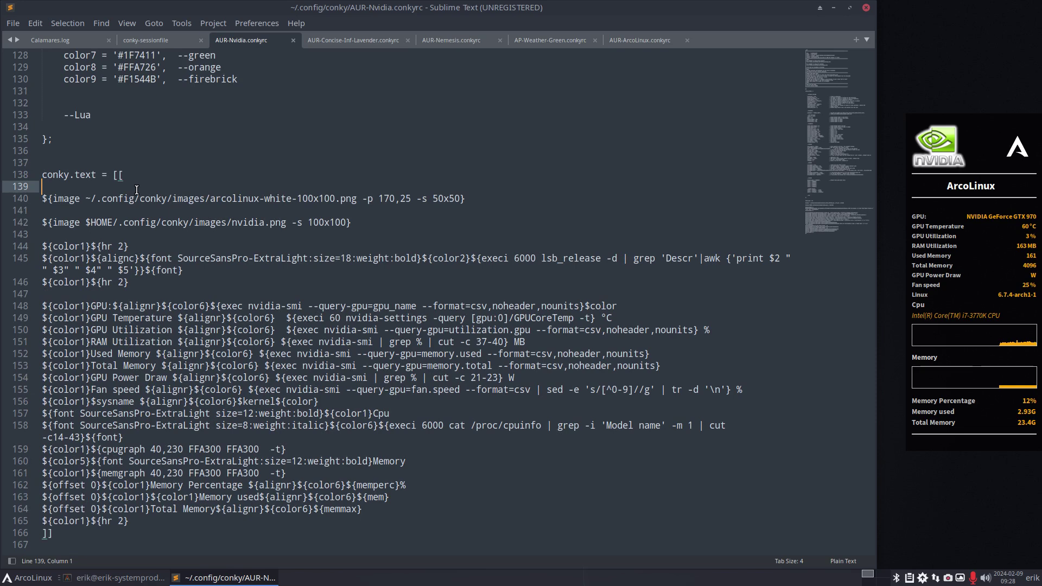
{"action": "left_click", "coordinate": [93, 354]}
{"action": "left_click_drag", "start_coordinate": [151, 355], "coordinate": [42, 354]}
{"action": "key", "text": "ctrl+c"}
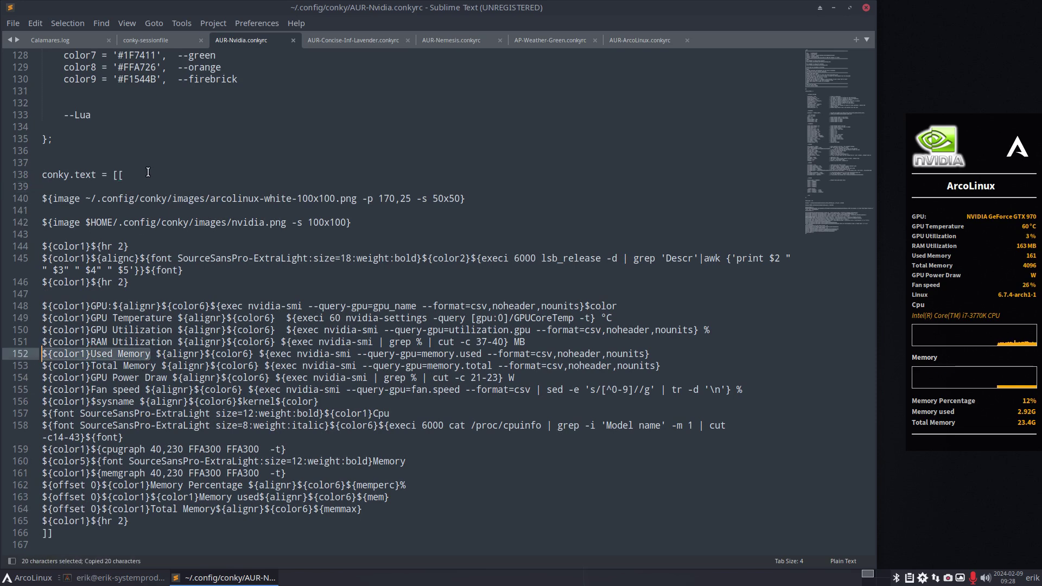
{"action": "left_click", "coordinate": [145, 187]}
{"action": "key", "text": "ctrl+v"}
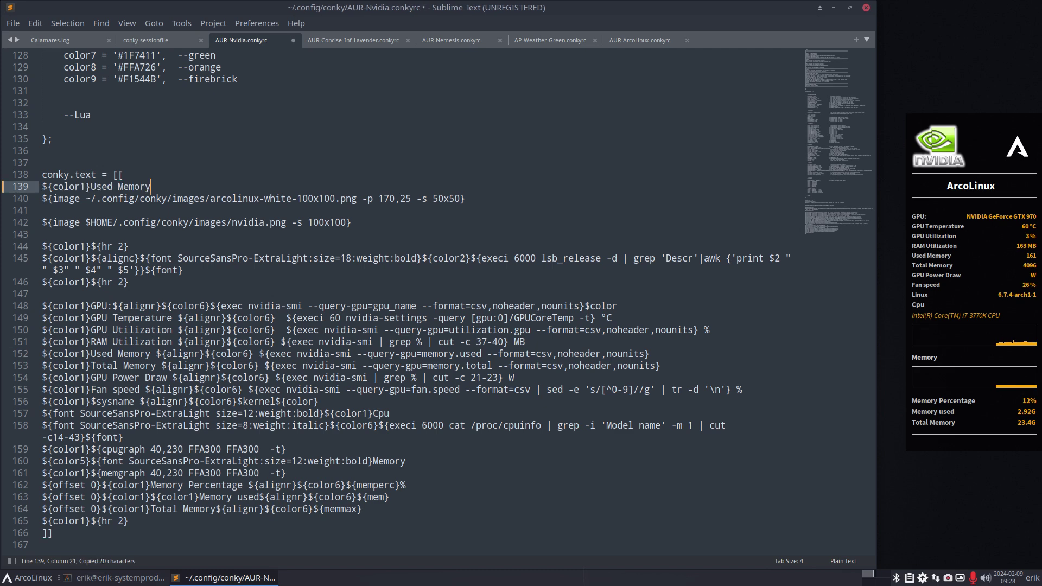
Replace "Used Memory" on line 139 with "Copyright" followed by the author's full name, keeping ${color1}, and save the file.
{"action": "double_click", "coordinate": [69, 186]}
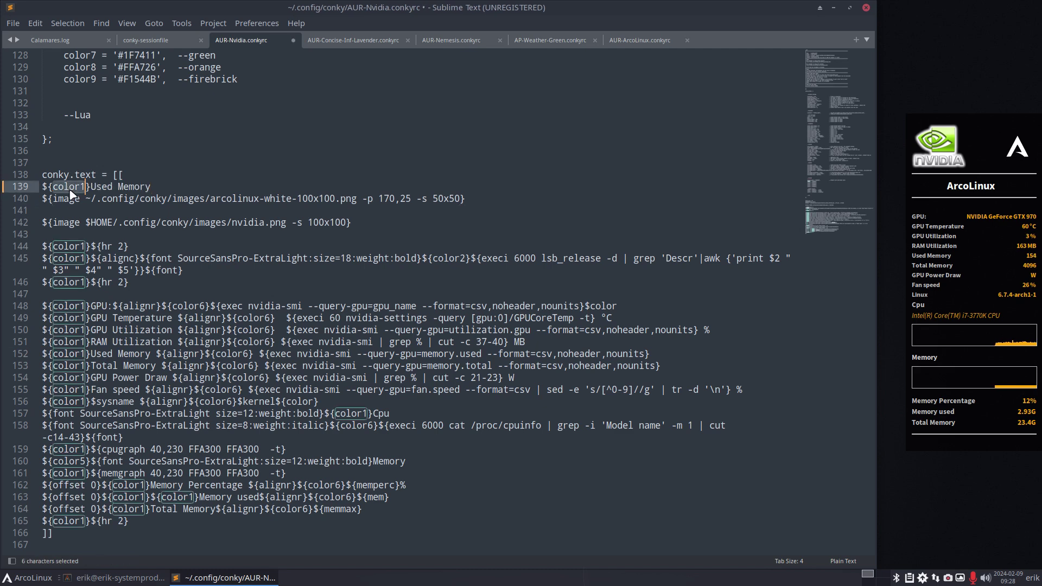
{"action": "left_click_drag", "start_coordinate": [97, 187], "coordinate": [163, 191]}
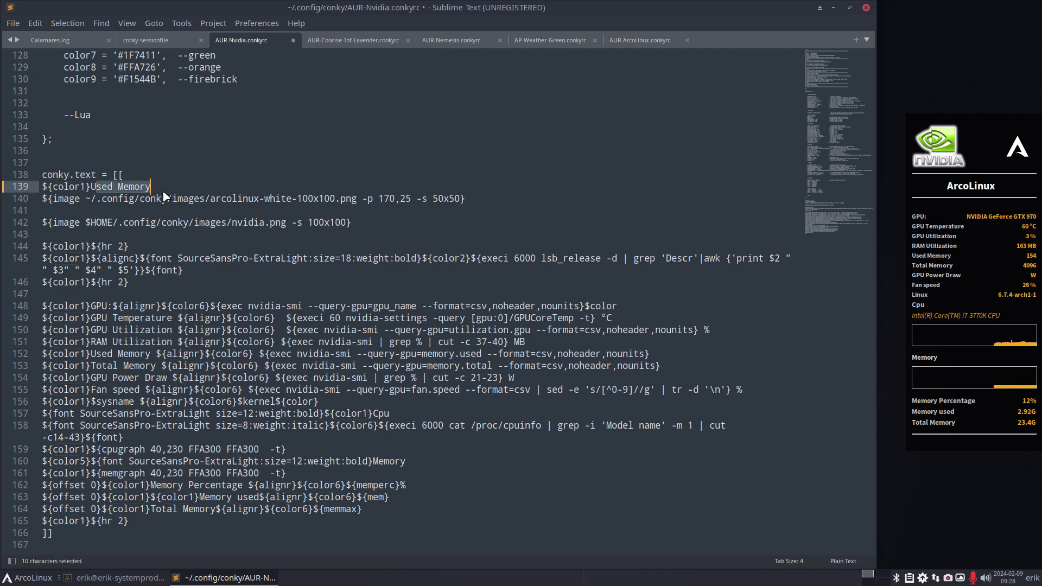
{"action": "key", "text": "BackSpace"}
{"action": "key", "text": "BackSpace"}
{"action": "type", "text": "Co"}
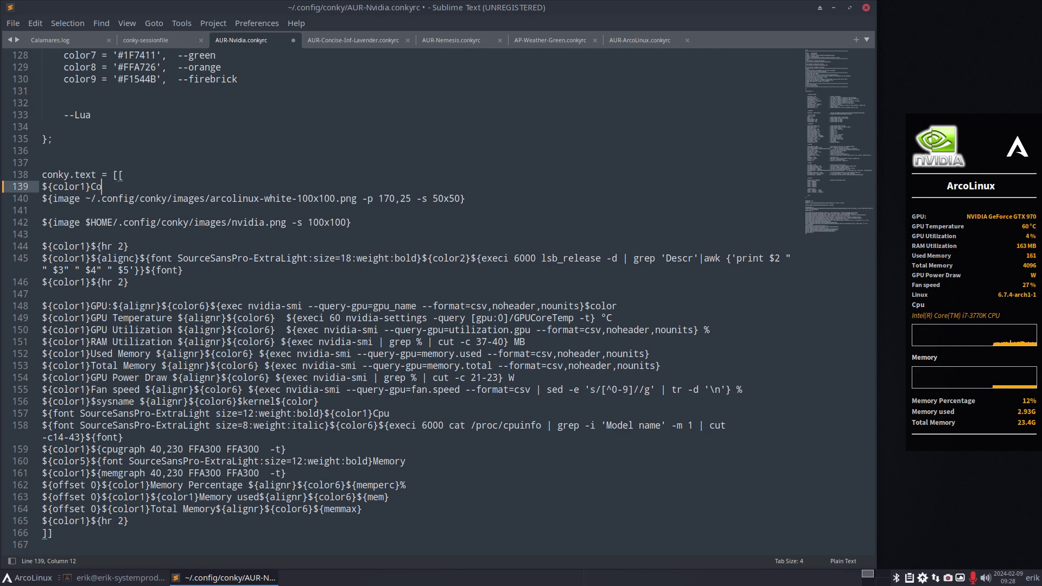
{"action": "type", "text": "pyright Erik Dubois"}
{"action": "key", "text": "ctrl+s"}
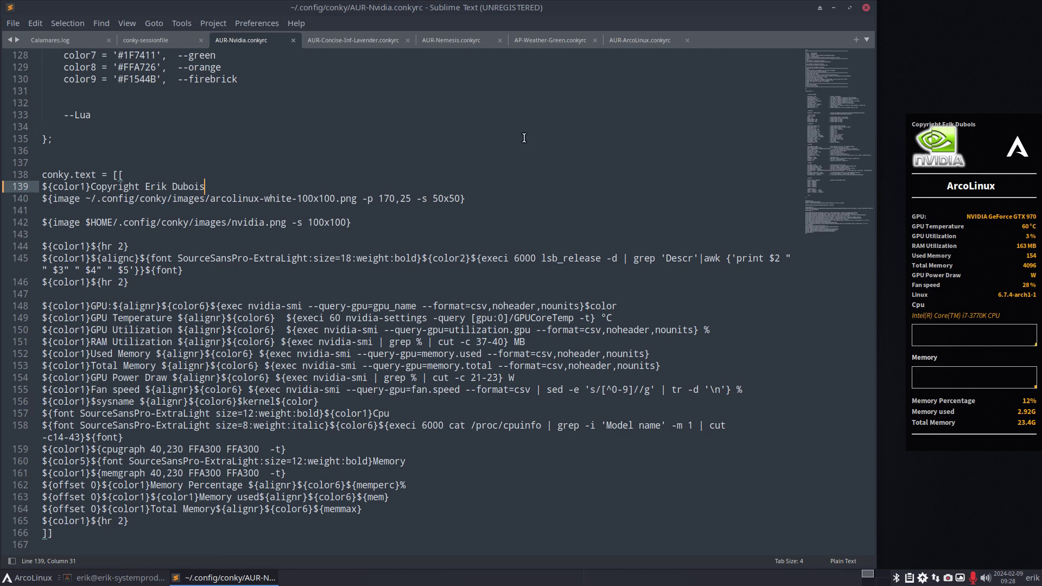
Insert two blank lines between the copyright line and the ArcoLinux image line, and save the file to reload the conky.
{"action": "type", "text": "µ"}
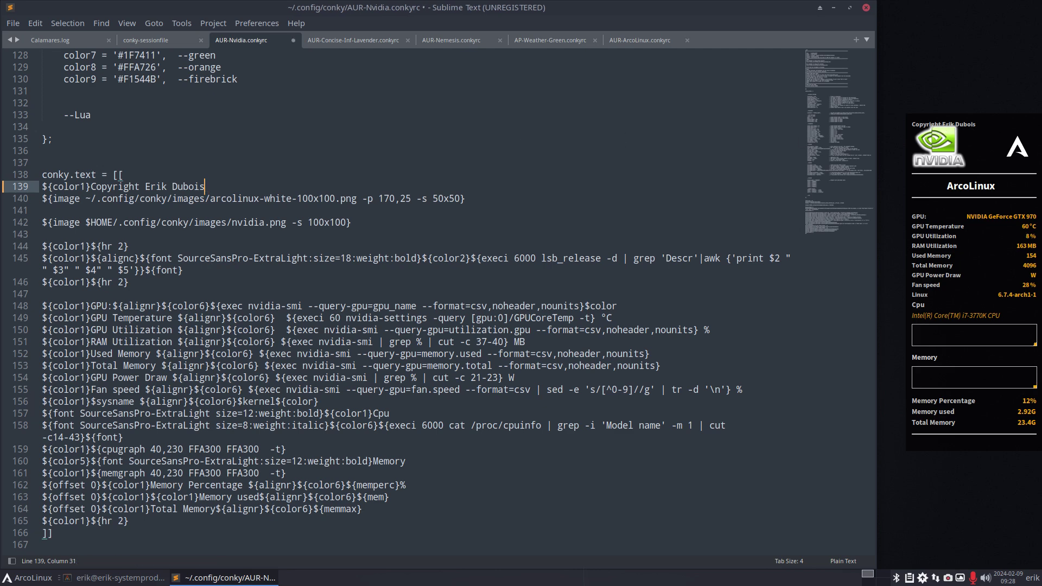
{"action": "key", "text": "BackSpace"}
{"action": "key", "text": "Return"}
{"action": "key", "text": "ctrl+s"}
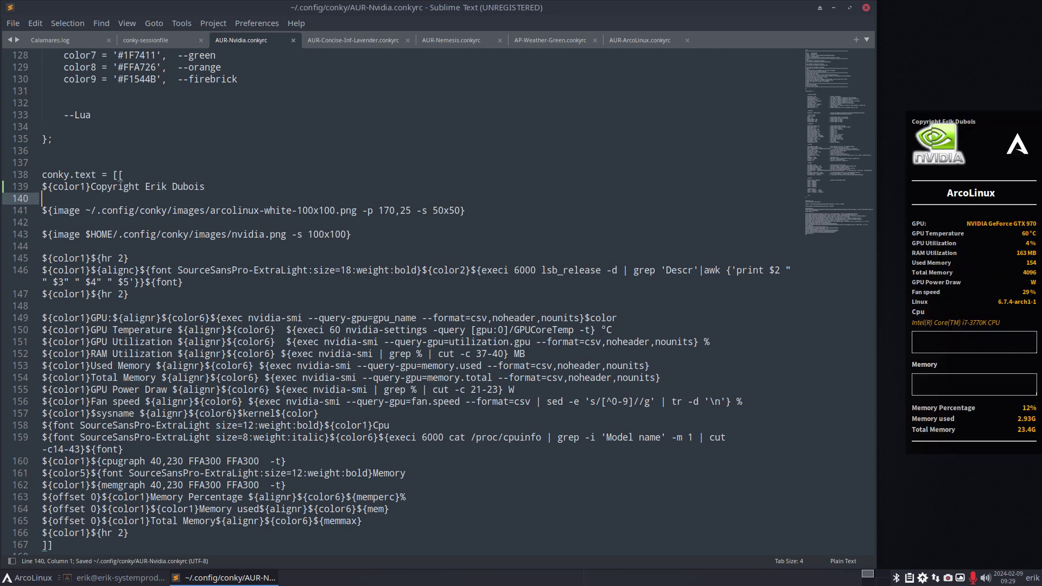
{"action": "key", "text": "Return"}
{"action": "key", "text": "ctrl+c"}
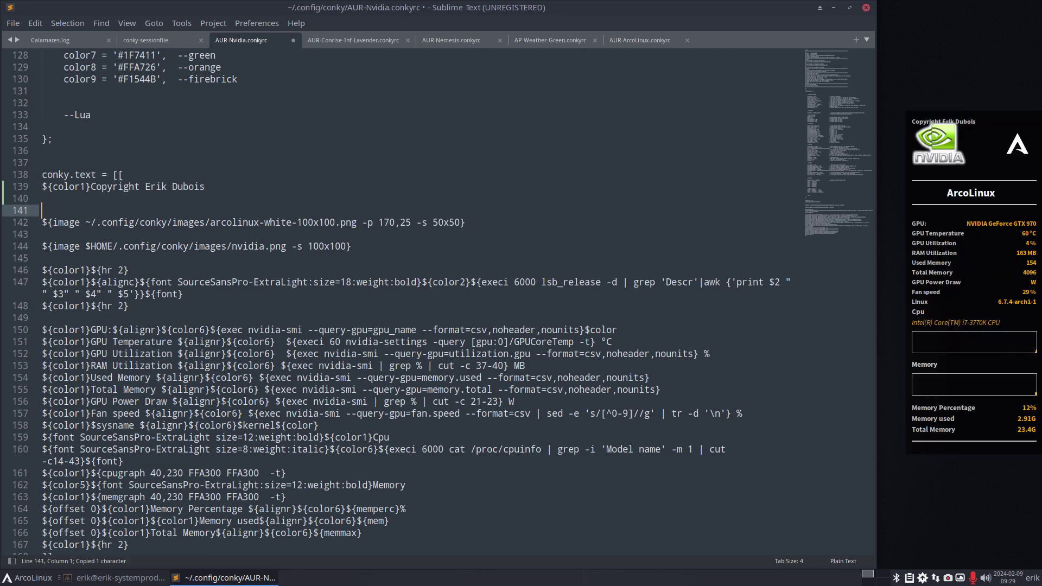
{"action": "key", "text": "ctrl+s"}
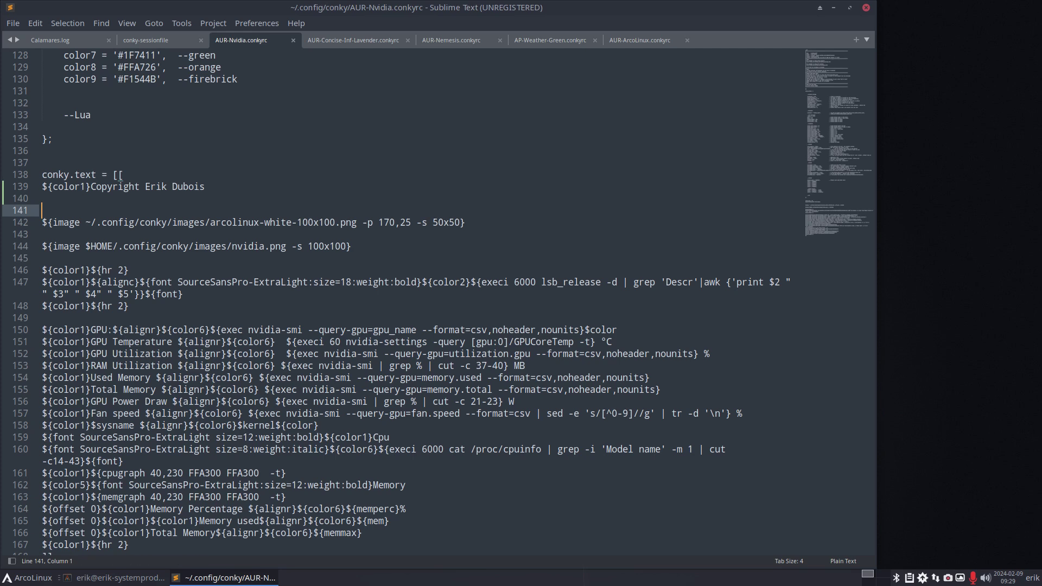
{"action": "key", "text": "BackSpace"}
{"action": "key", "text": "BackSpace"}
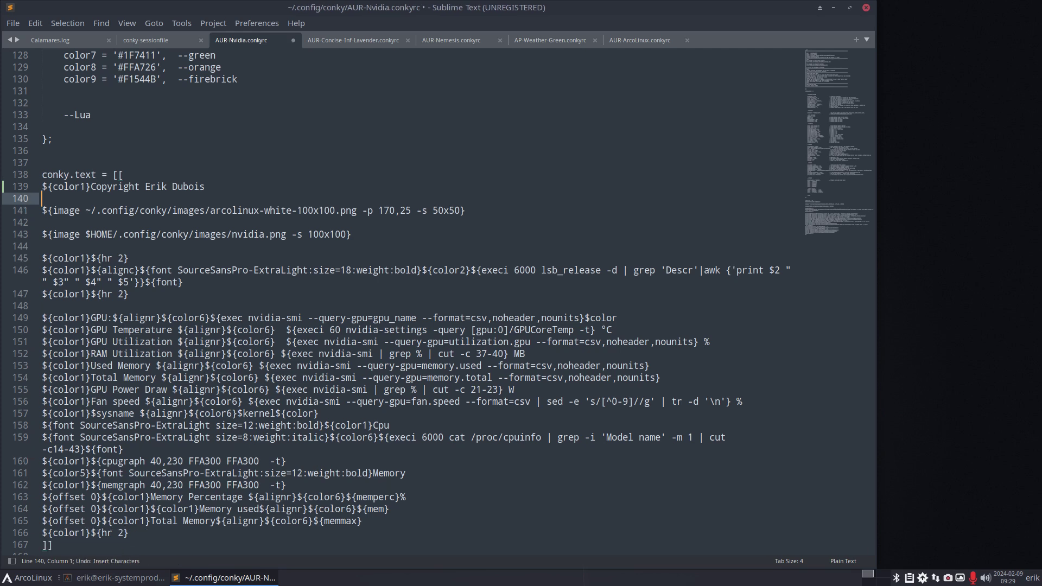
{"action": "key", "text": "Return"}
{"action": "key", "text": "Return"}
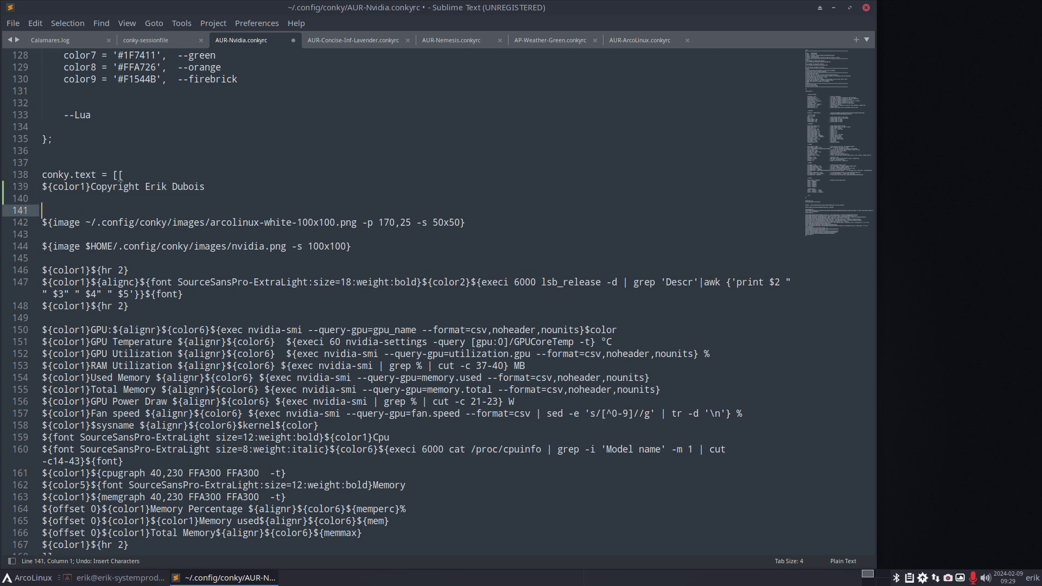
{"action": "key", "text": "ctrl+s"}
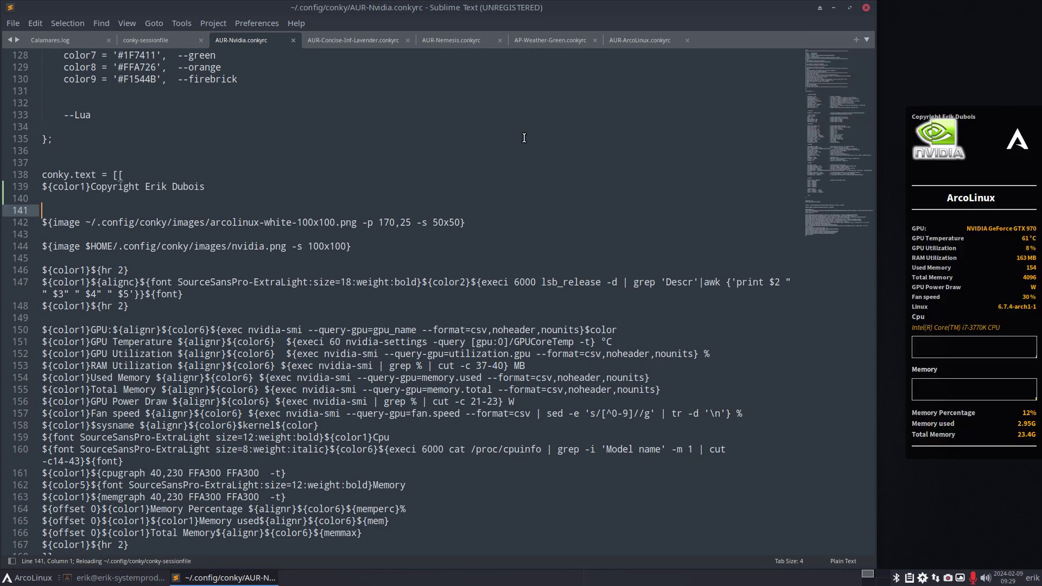
Comment out the arcolinux-white-100x100.png and nvidia.png image lines with a leading #, and save the file.
{"action": "left_click", "coordinate": [42, 223]}
{"action": "type", "text": "#"}
{"action": "key", "text": "ctrl+s"}
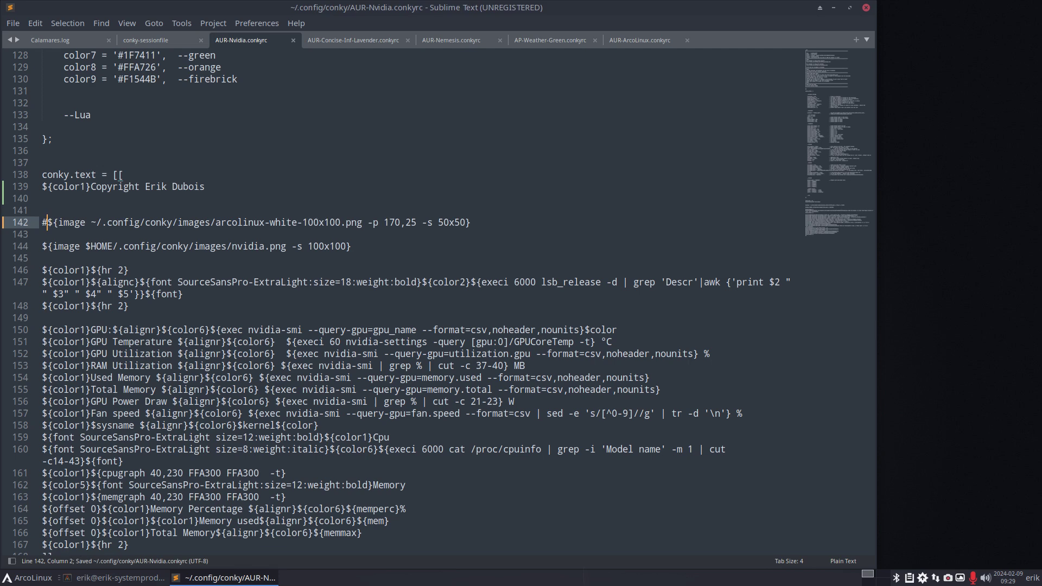
{"action": "key", "text": "Down"}
{"action": "key", "text": "Down"}
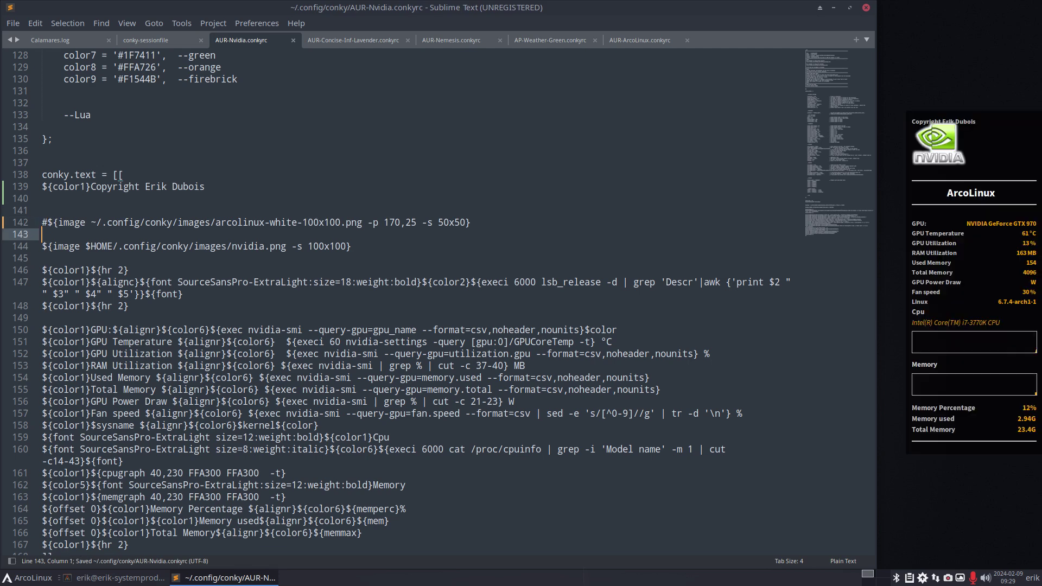
{"action": "type", "text": "#"}
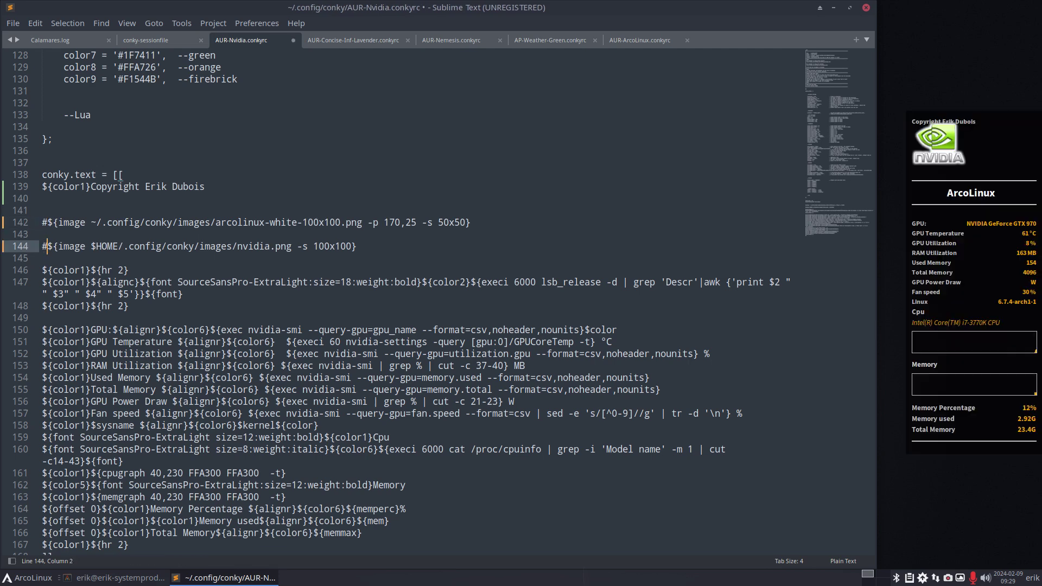
{"action": "key", "text": "ctrl+s"}
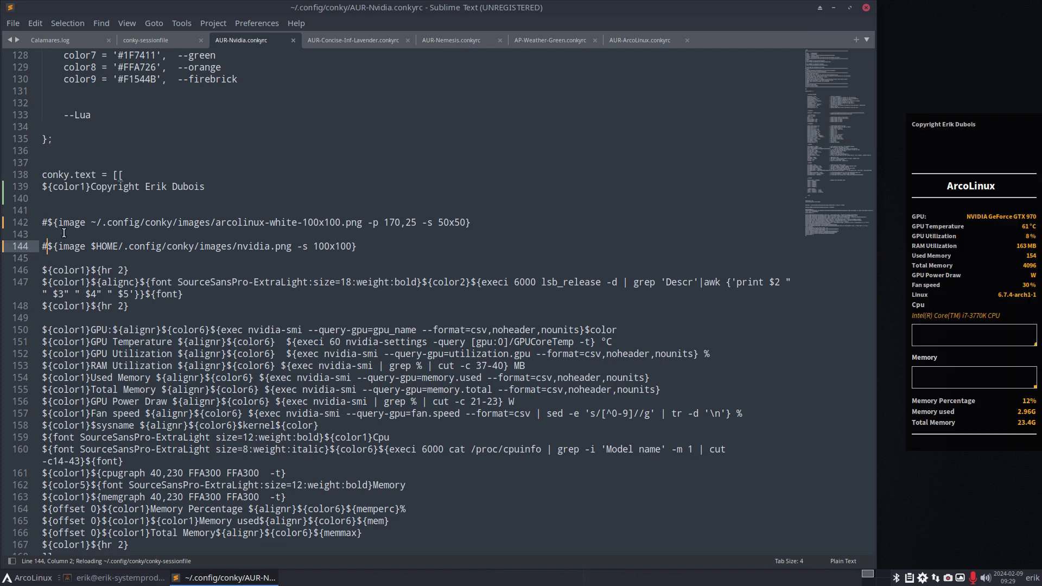
Set the horizontal rule on line 146, above the distribution name, to ${hr 1} and save the file.
{"action": "left_click", "coordinate": [134, 268]}
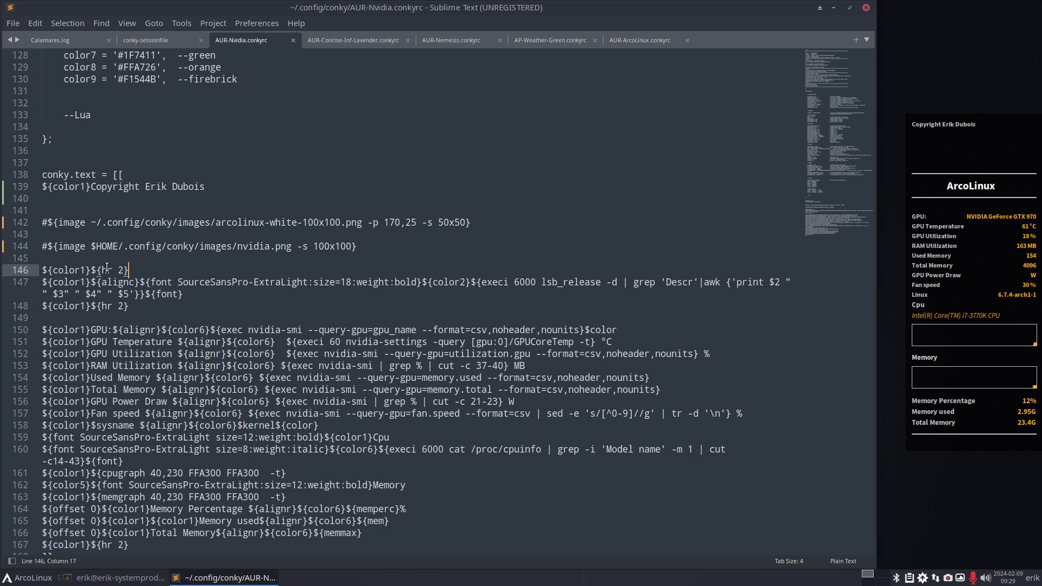
{"action": "double_click", "coordinate": [106, 270]}
{"action": "left_click", "coordinate": [120, 269]}
{"action": "key", "text": "Delete"}
{"action": "type", "text": "1"}
{"action": "key", "text": "ctrl+s"}
{"action": "key", "text": "Right"}
Copy ${color1}${hr 1} from line 146 to a new line below the ${hr 2} rule on line 148, and save.
{"action": "left_click_drag", "start_coordinate": [131, 269], "coordinate": [34, 268]}
{"action": "key", "text": "ctrl+c"}
{"action": "left_click", "coordinate": [160, 309]}
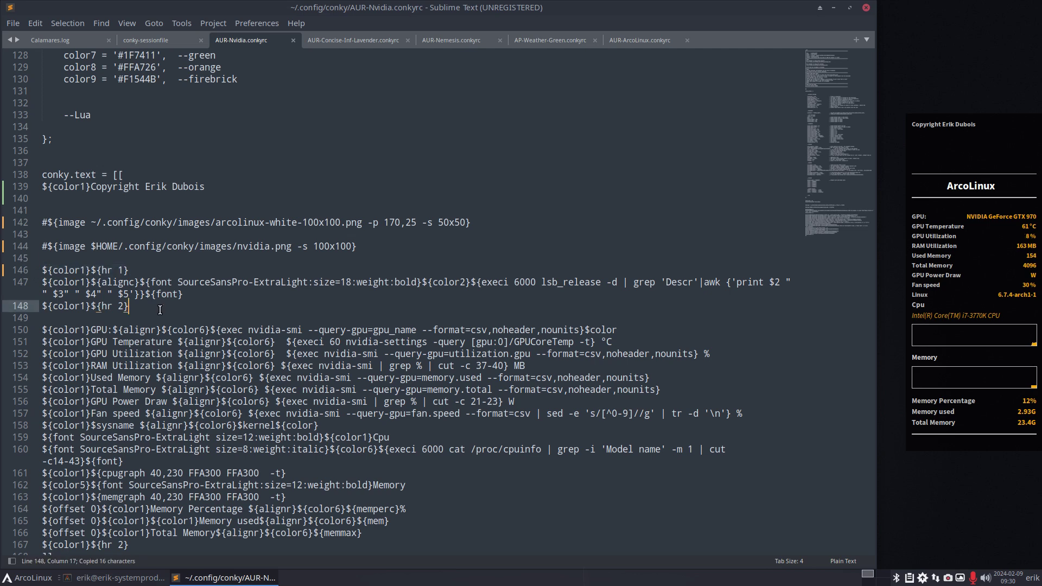
{"action": "key", "text": "Return"}
{"action": "key", "text": "ctrl+v"}
{"action": "key", "text": "ctrl+s"}
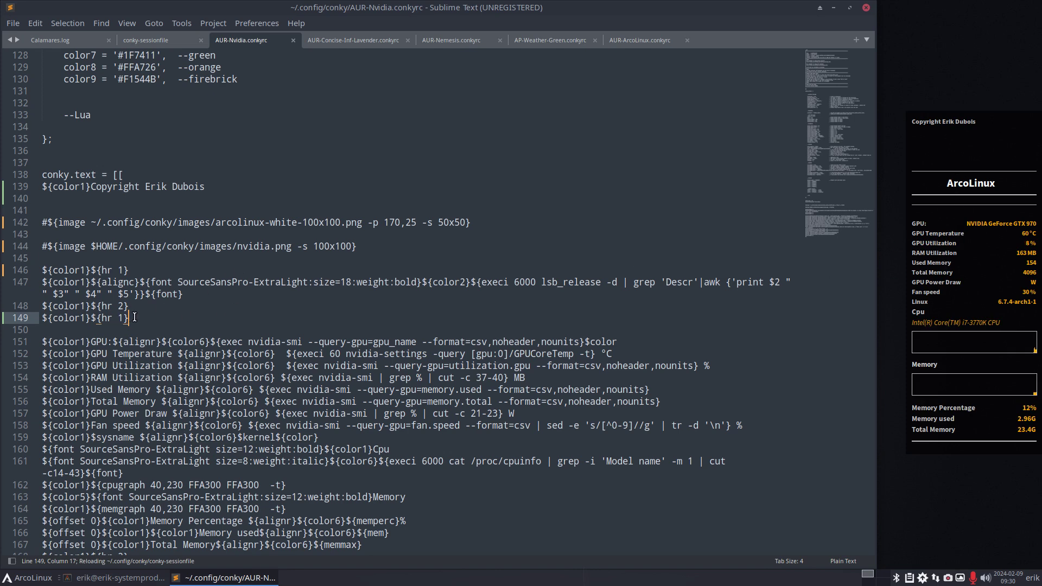
Copy ${color1}${hr 2} from line 148 to a new line directly below the ${hr 1} rule on line 146, and save.
{"action": "left_click_drag", "start_coordinate": [129, 306], "coordinate": [30, 305]}
{"action": "key", "text": "ctrl+c"}
{"action": "left_click", "coordinate": [157, 269]}
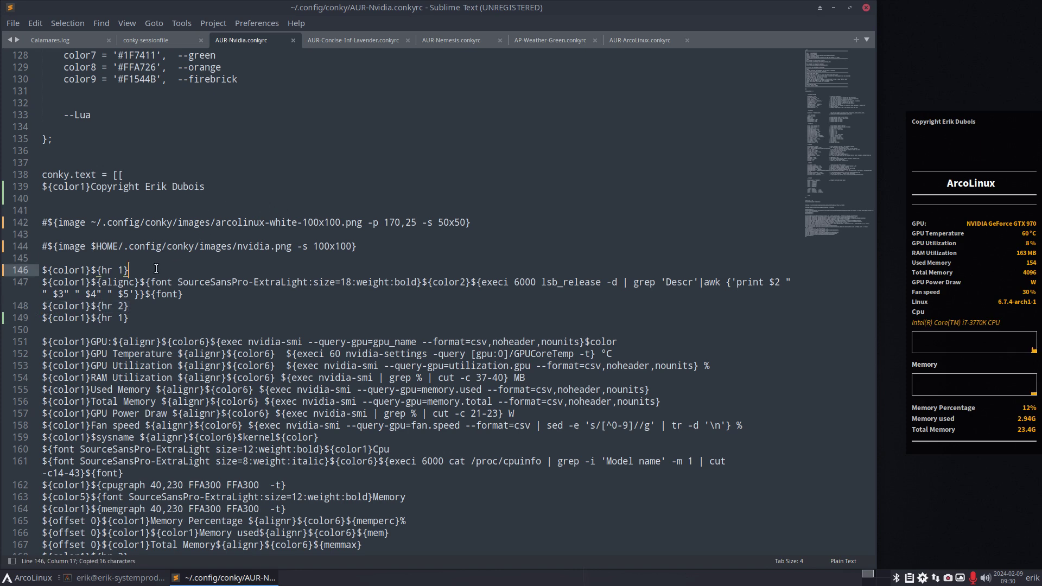
{"action": "key", "text": "Return"}
{"action": "key", "text": "ctrl+v"}
{"action": "key", "text": "ctrl+s"}
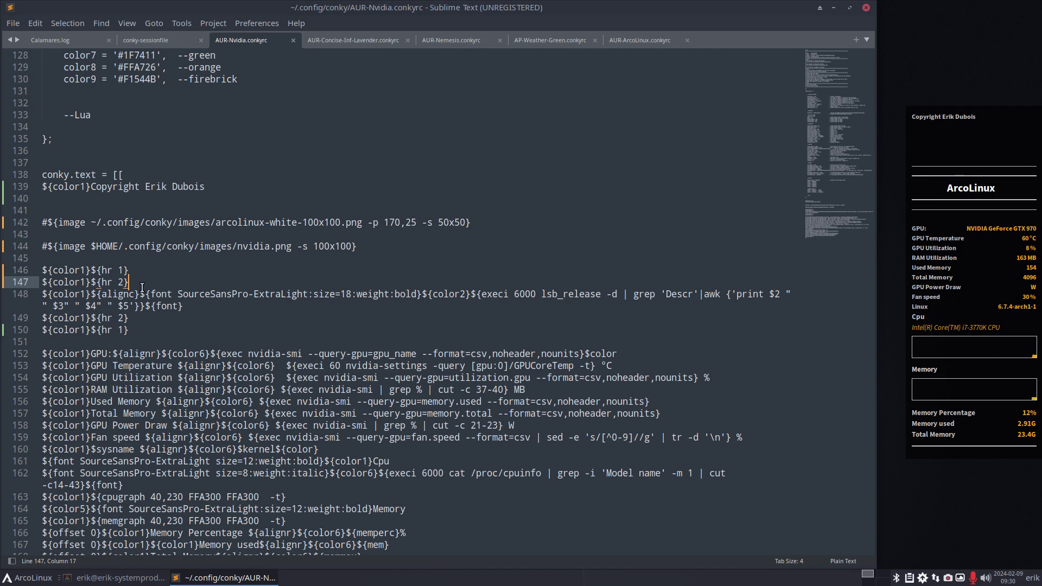
{"action": "scroll", "coordinate": [143, 287], "scroll_direction": "down", "scroll_amount": 3}
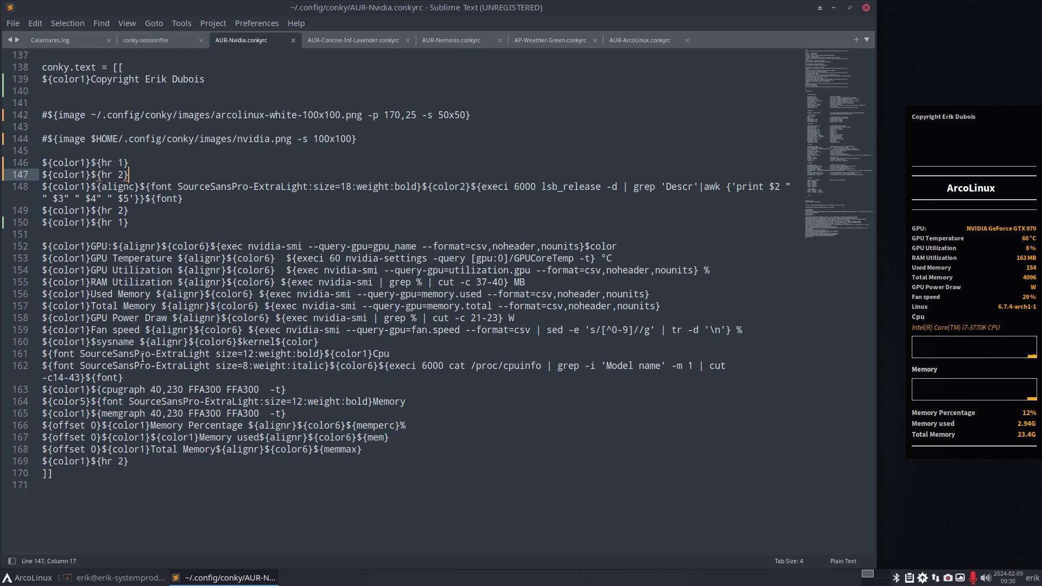
{"action": "scroll", "coordinate": [142, 358], "scroll_direction": "up", "scroll_amount": 2}
{"action": "left_click", "coordinate": [147, 232]}
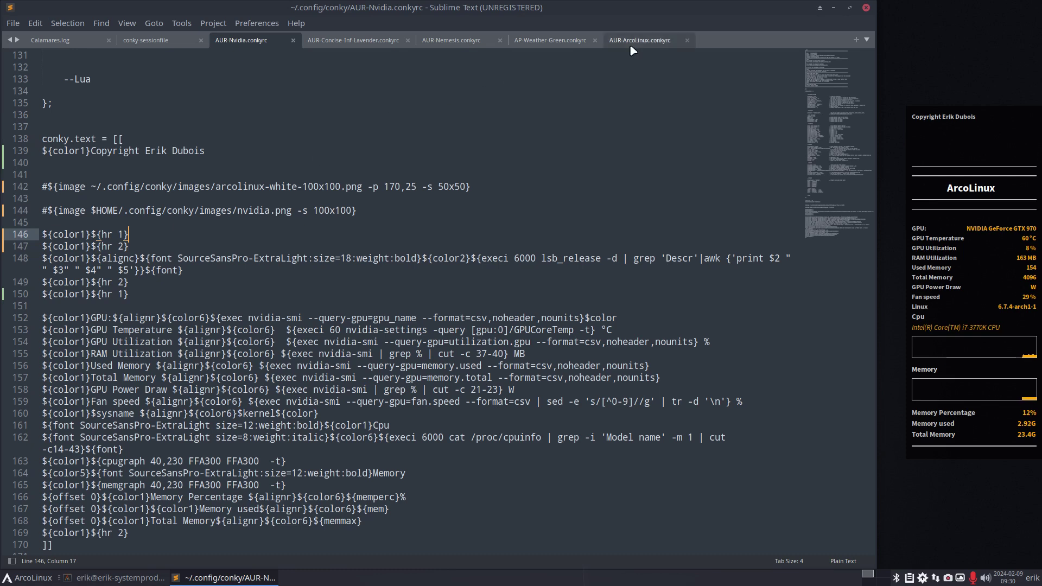
Minimize the editor and open a terminal in the .config/conky folder from the file manager.
{"action": "left_click", "coordinate": [834, 8]}
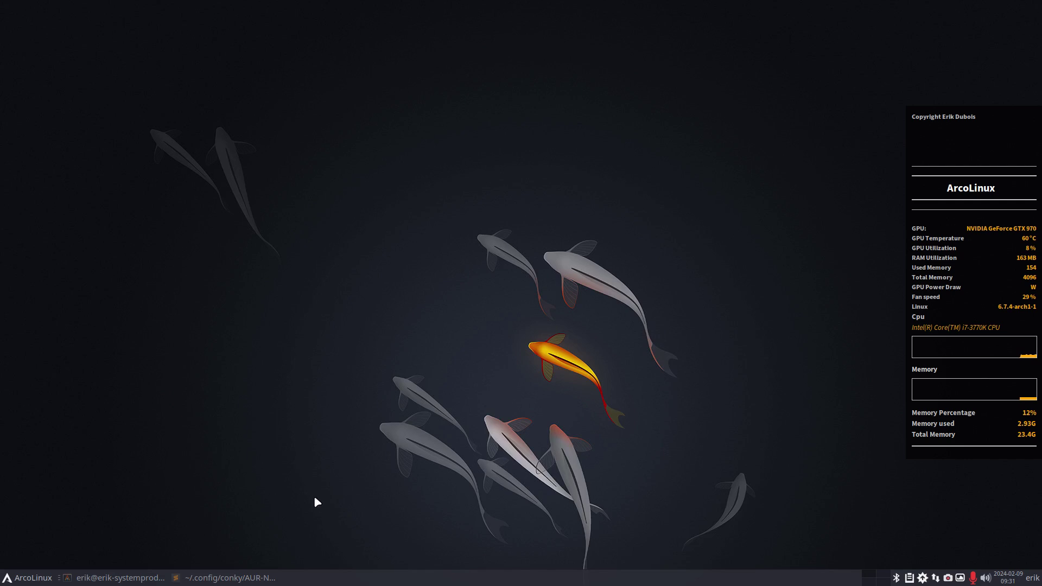
{"action": "key", "text": "super+shift+Return"}
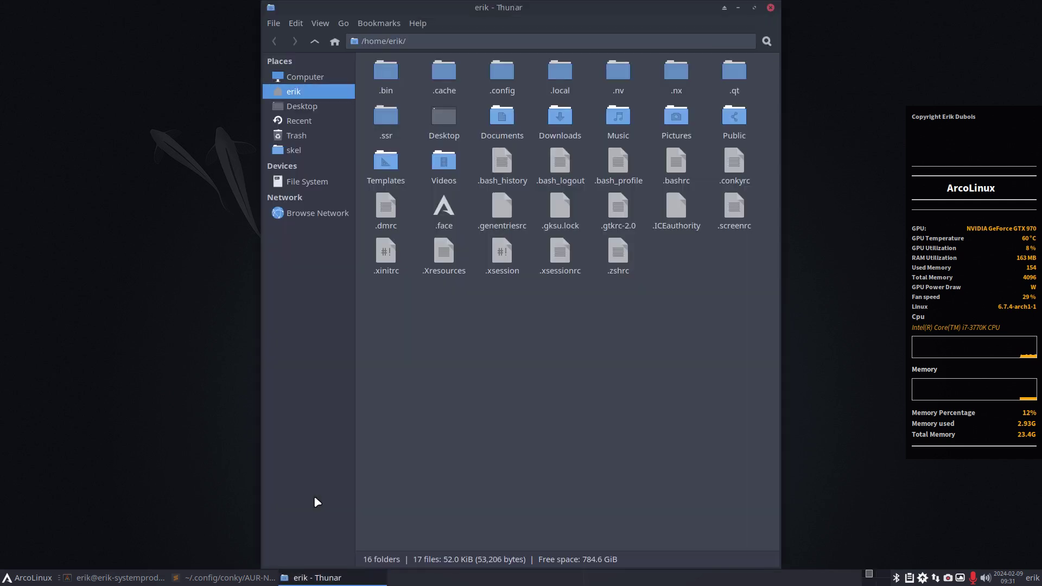
{"action": "double_click", "coordinate": [500, 76]}
{"action": "double_click", "coordinate": [593, 75]}
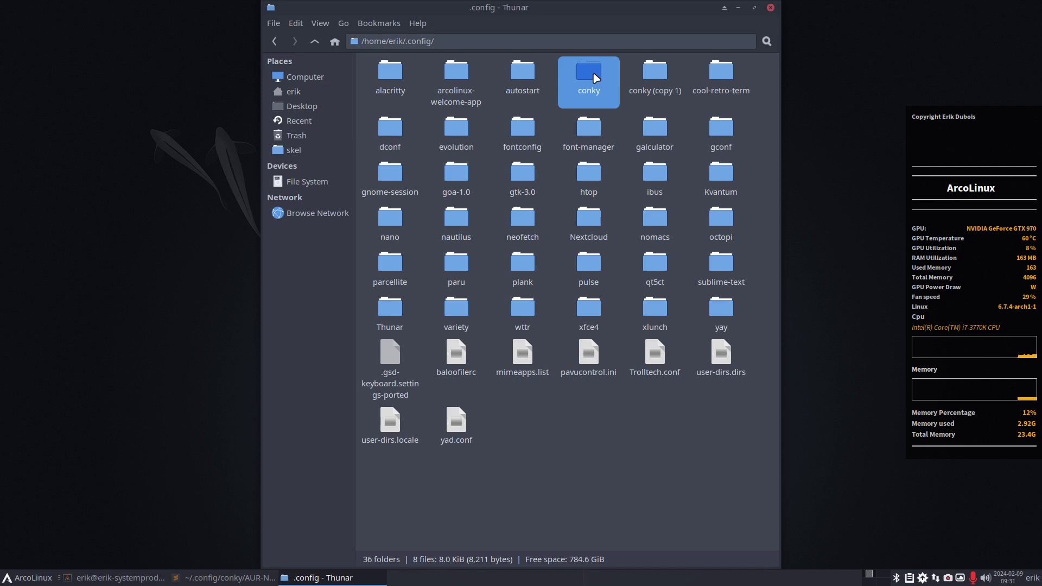
{"action": "right_click", "coordinate": [484, 289]}
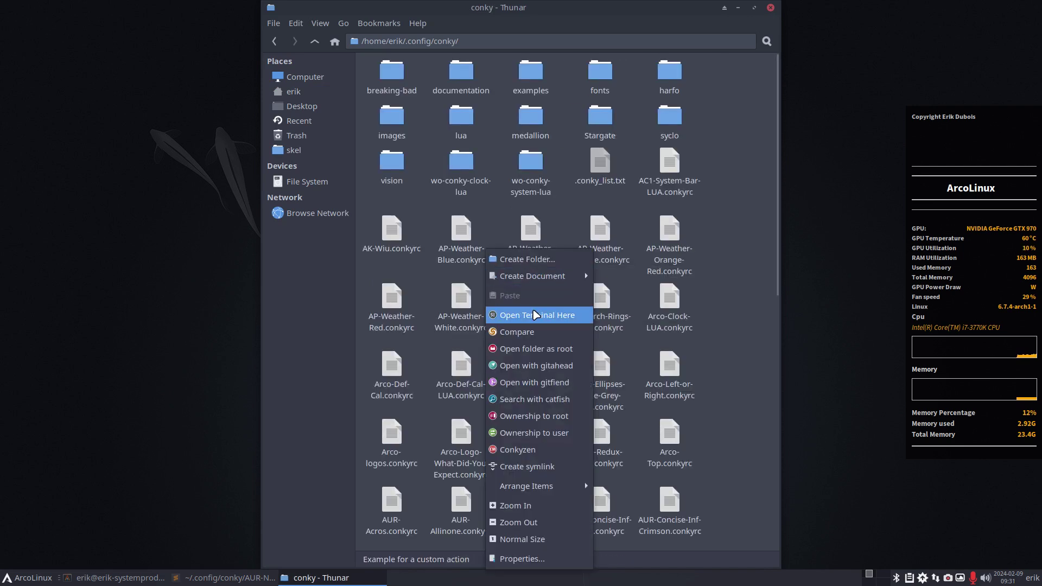
{"action": "left_click", "coordinate": [528, 313]}
Search the conky folder's files for "valign" with rg.
{"action": "type", "text": "rg val"}
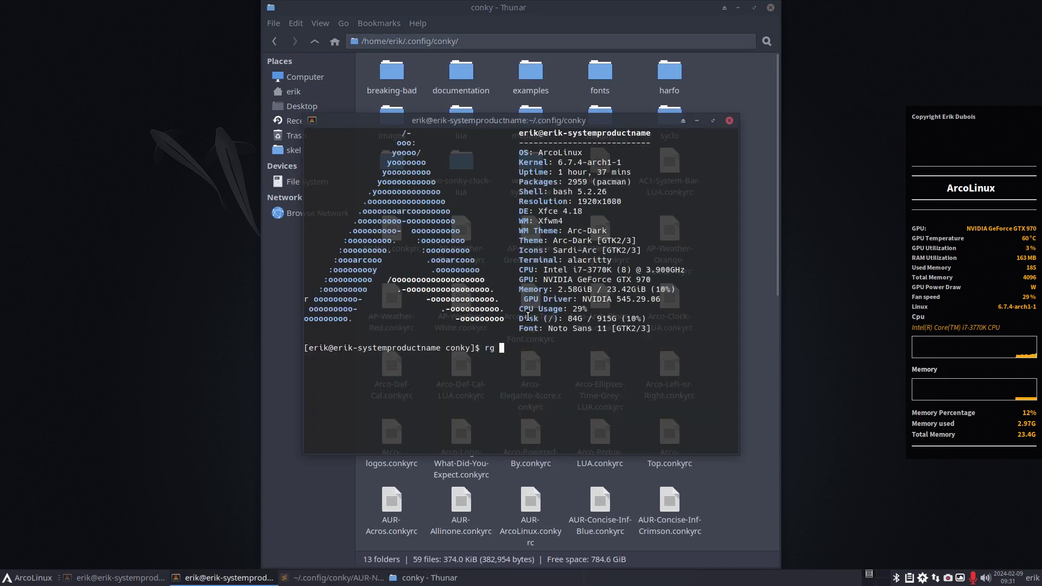
{"action": "type", "text": "ign"}
{"action": "key", "text": "Return"}
Rerun the previous rg search with the term shortened to "align".
{"action": "key", "text": "Up"}
{"action": "key", "text": "Left"}
{"action": "key", "text": "Left"}
{"action": "key", "text": "Left"}
{"action": "key", "text": "Left"}
{"action": "key", "text": "Left"}
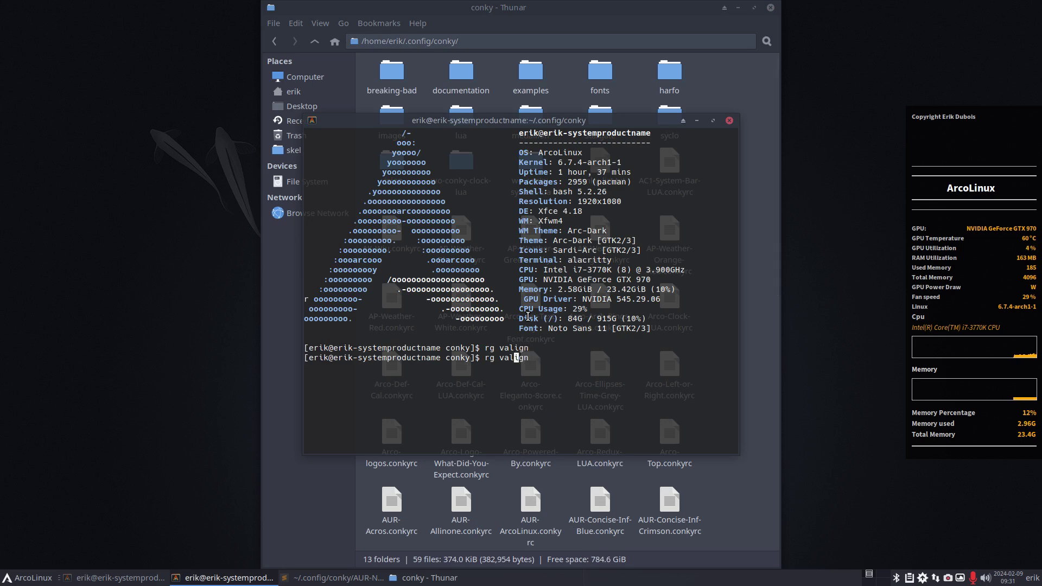
{"action": "key", "text": "BackSpace"}
{"action": "key", "text": "Return"}
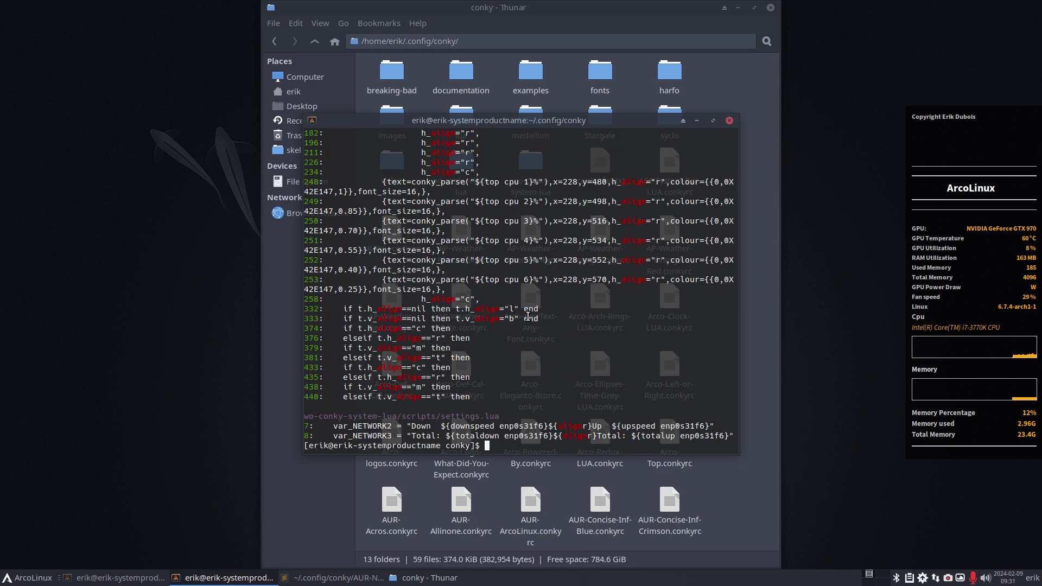
Look back through the align matches and try to copy "${voffset 4}" from the line 204 match.
{"action": "scroll", "coordinate": [600, 248], "scroll_direction": "up", "scroll_amount": 10}
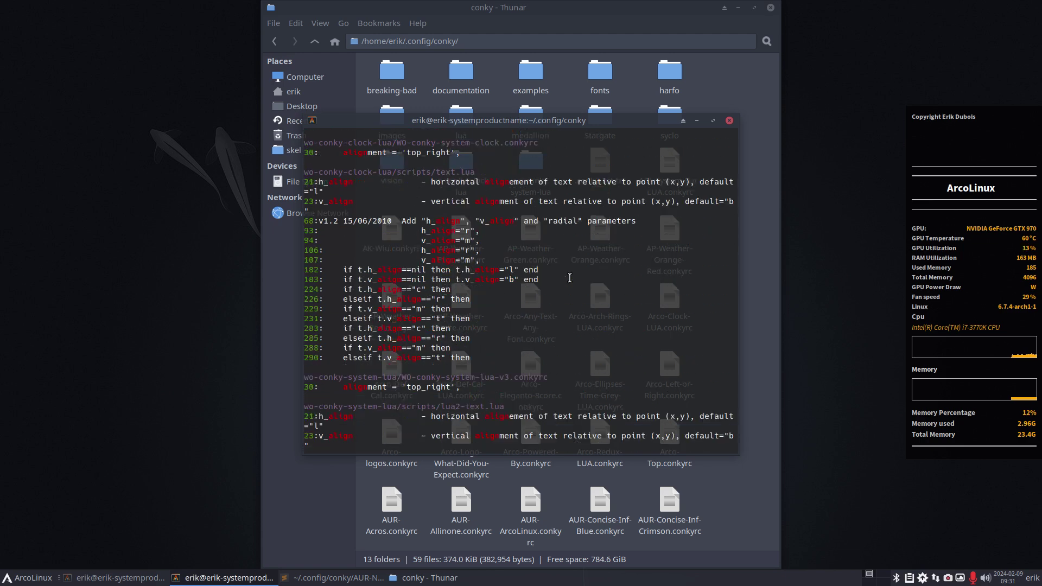
{"action": "scroll", "coordinate": [570, 278], "scroll_direction": "up", "scroll_amount": 10}
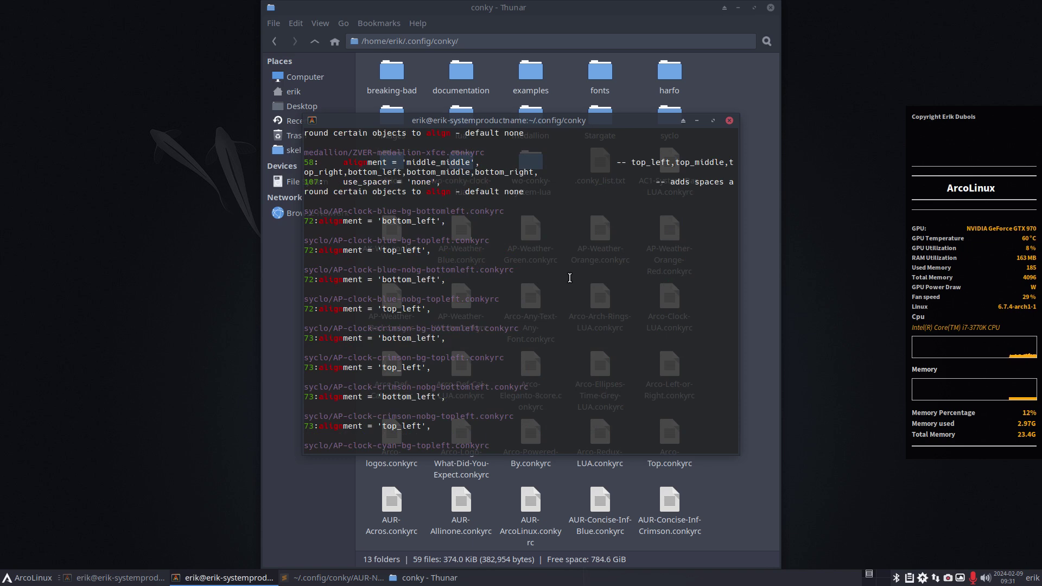
{"action": "scroll", "coordinate": [570, 278], "scroll_direction": "up", "scroll_amount": 8}
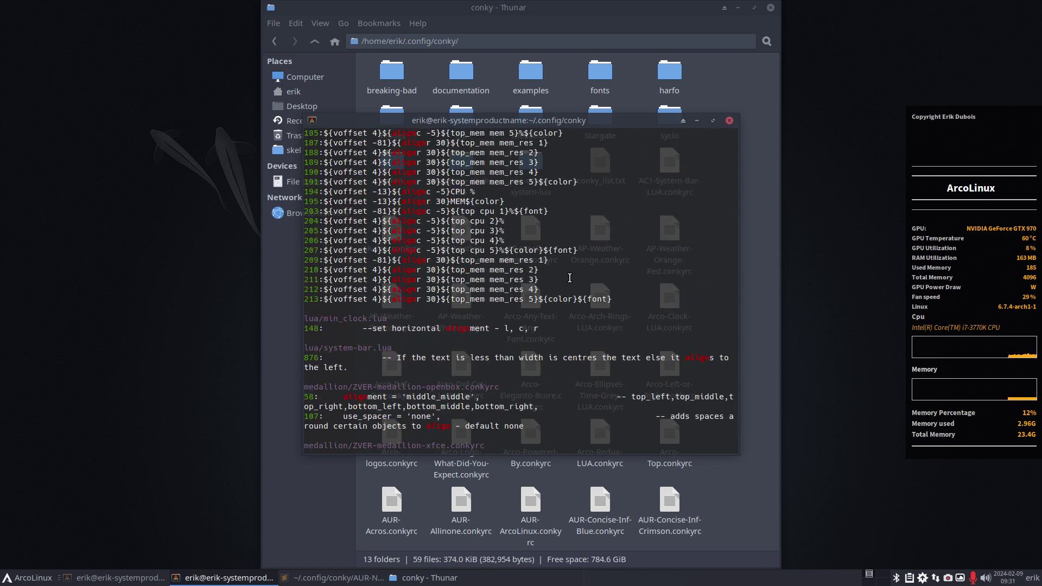
{"action": "scroll", "coordinate": [570, 278], "scroll_direction": "up", "scroll_amount": 1}
{"action": "left_click_drag", "start_coordinate": [388, 251], "coordinate": [323, 250]}
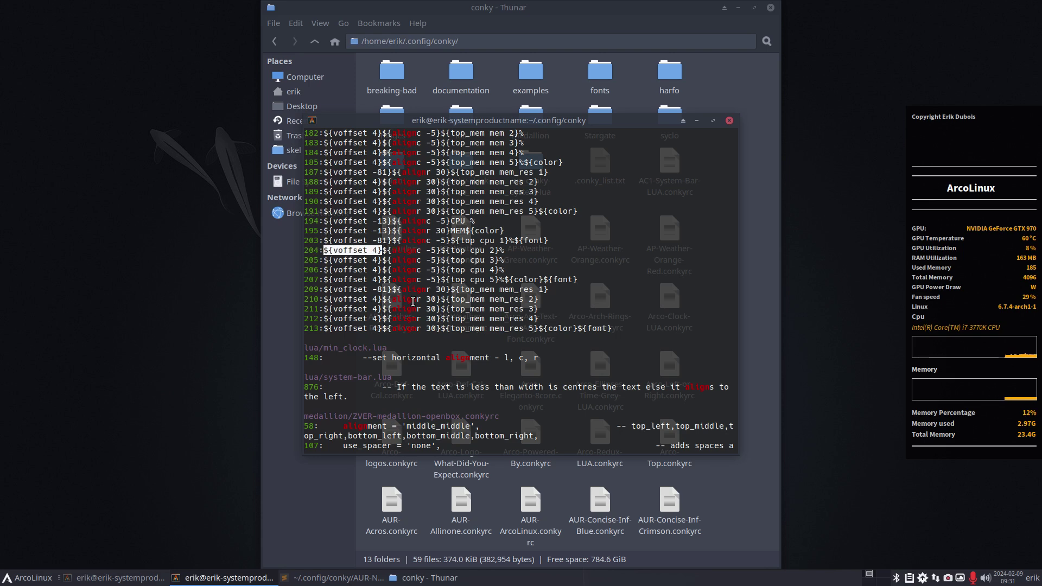
{"action": "key", "text": "ctrl+c"}
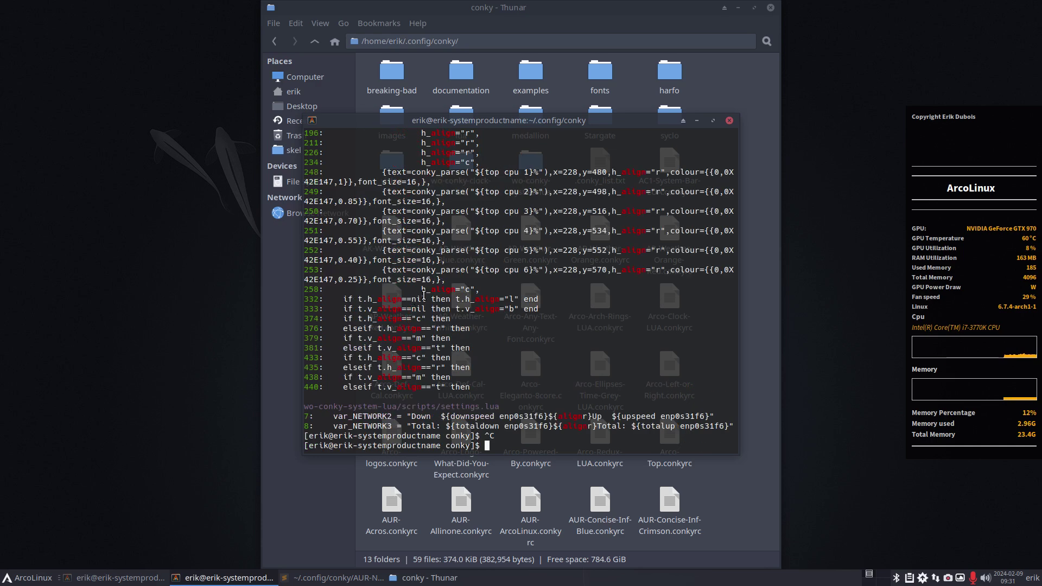
Rerun the align search and copy "${voffset 6}" from the line 156 match in harfo/ET-Harfo-Yellow.conkyrc.
{"action": "key", "text": "Up"}
{"action": "key", "text": "Return"}
{"action": "scroll", "coordinate": [402, 291], "scroll_direction": "up", "scroll_amount": 10}
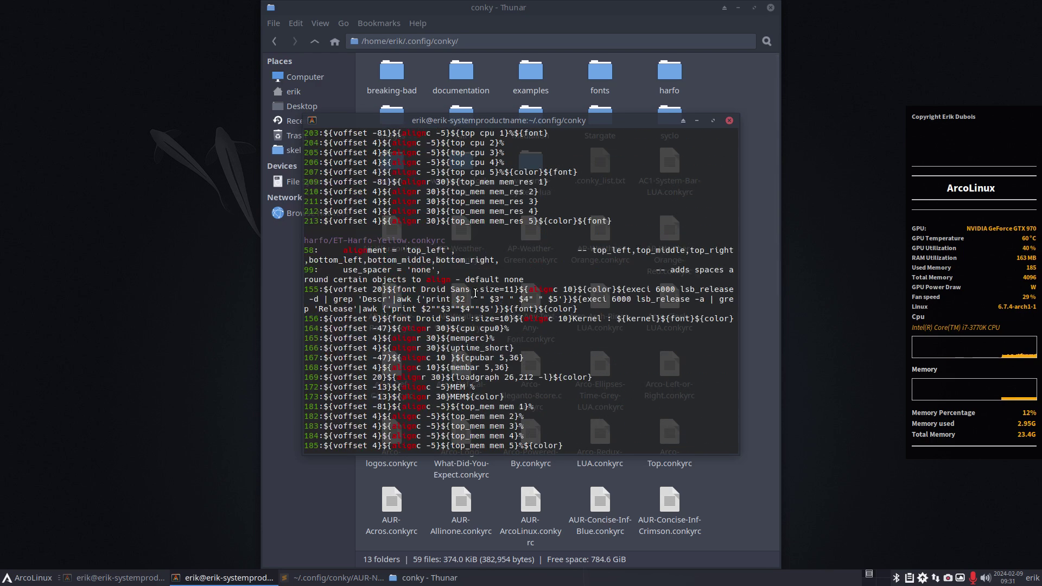
{"action": "left_click_drag", "start_coordinate": [325, 289], "coordinate": [384, 289]}
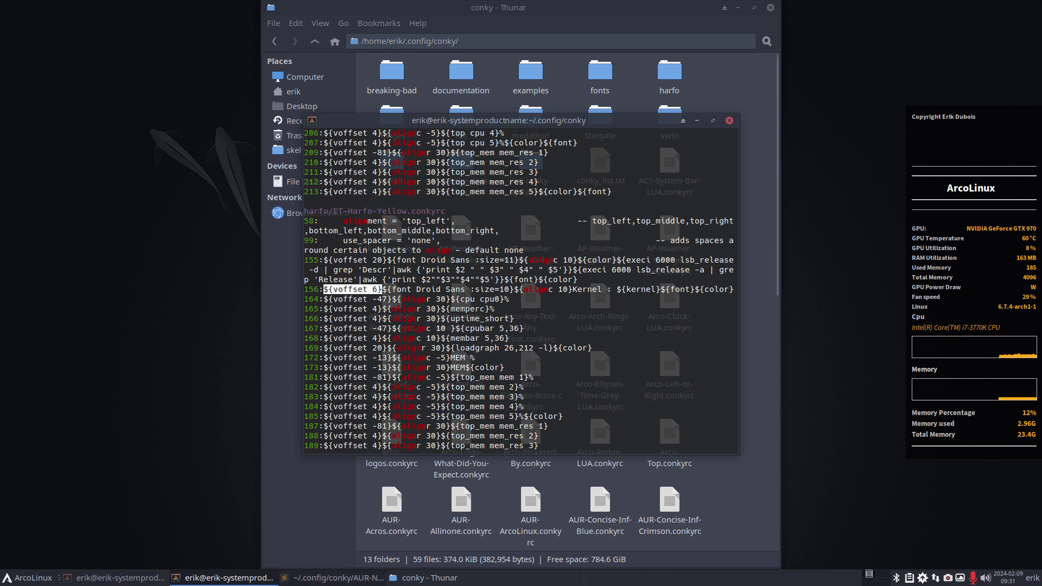
Insert "${voffset 6}" on a new line below the first "${color1}${hr 1}" line of AUR-Nvidia.conkyrc and save the file.
{"action": "left_click", "coordinate": [313, 579]}
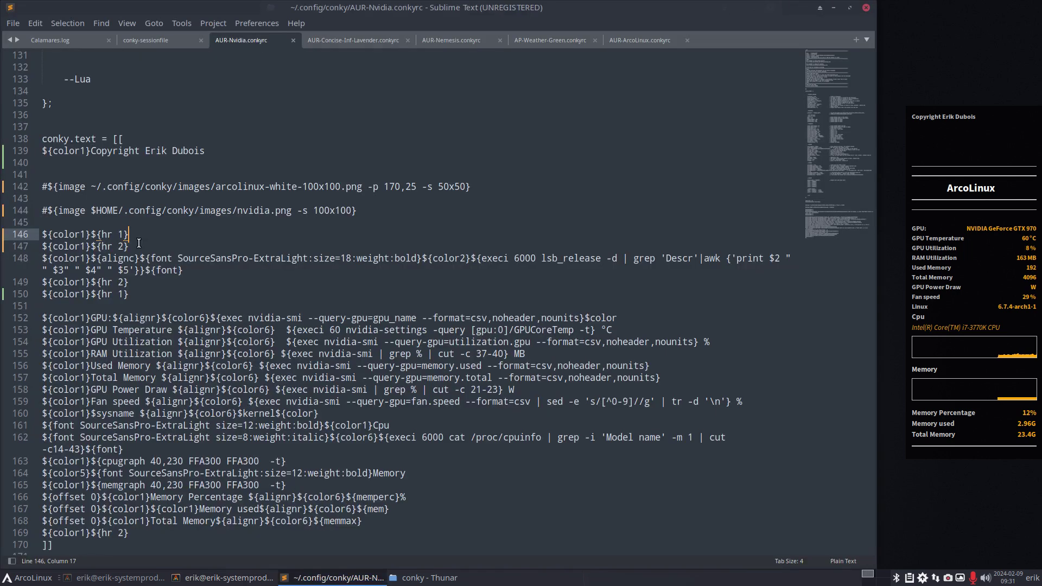
{"action": "key", "text": "Return"}
{"action": "key", "text": "ctrl+v"}
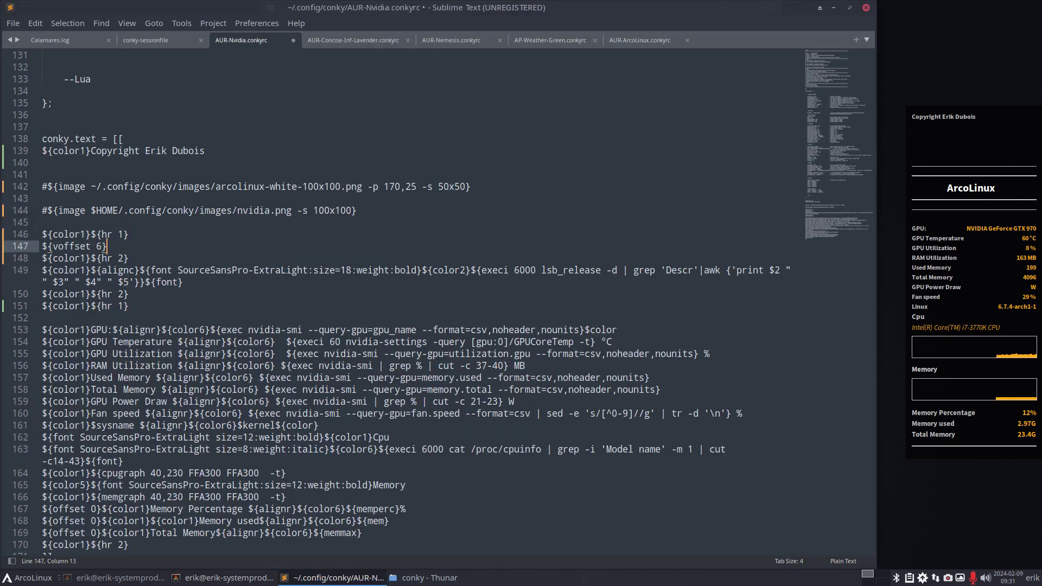
{"action": "key", "text": "ctrl+s"}
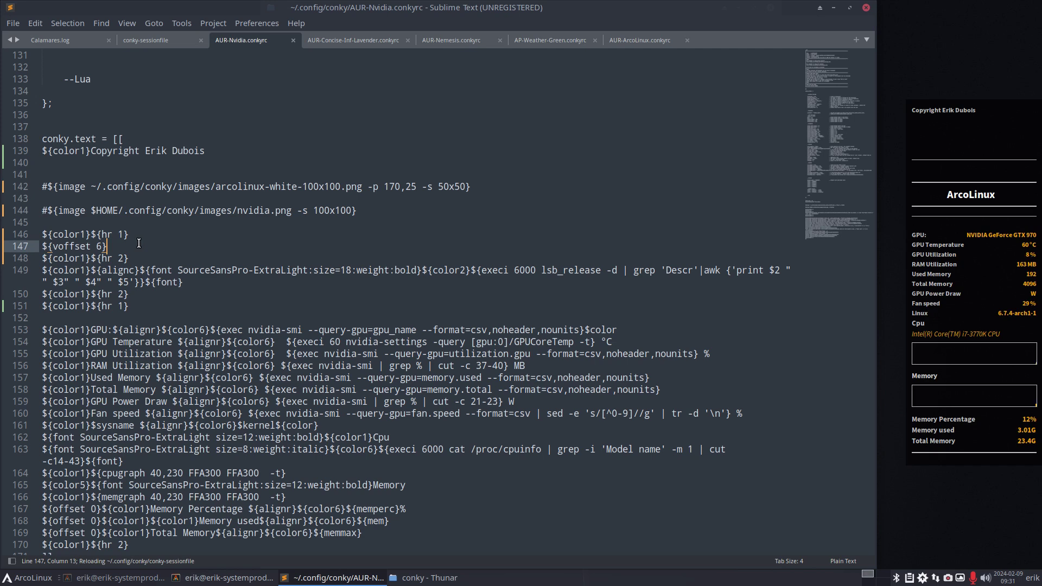
Change the voffset value on line 147 to -6 and save the file.
{"action": "key", "text": "Left"}
{"action": "key", "text": "Left"}
{"action": "type", "text": "-"}
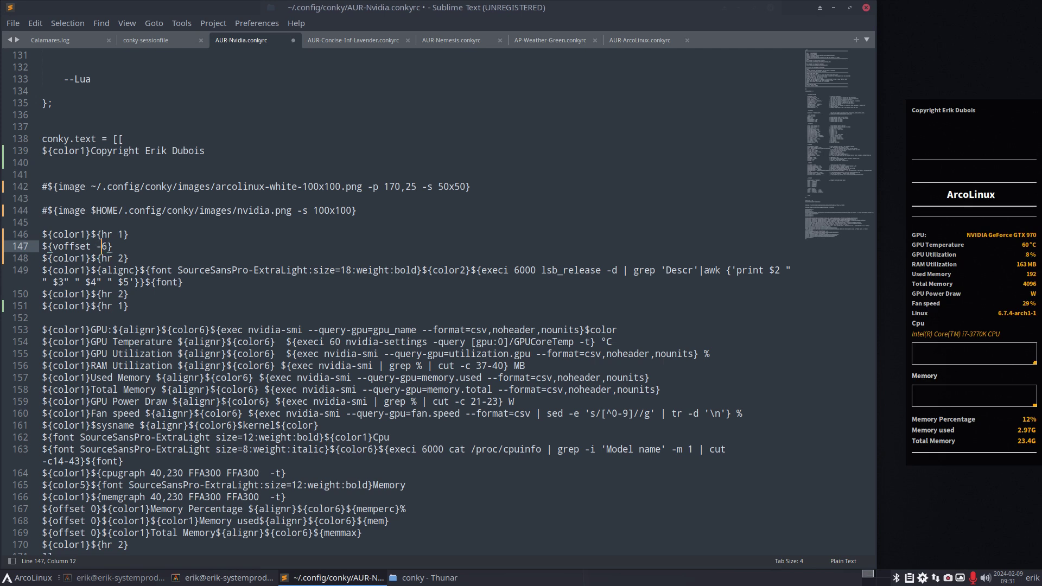
{"action": "key", "text": "ctrl+s"}
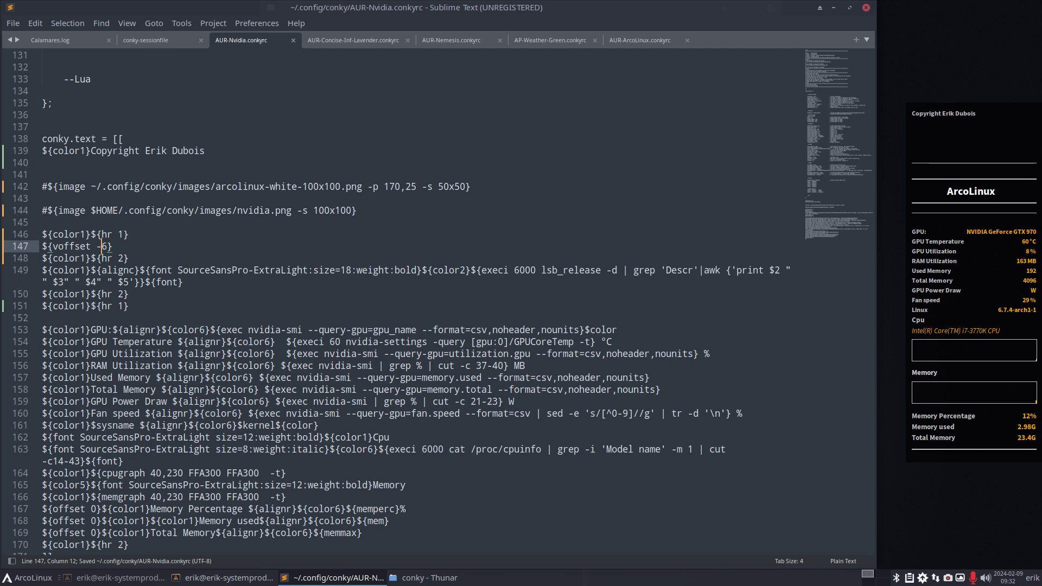
Set the voffset on line 147 to -20 and save the file.
{"action": "key", "text": "BackSpace"}
{"action": "type", "text": "20"}
{"action": "key", "text": "ctrl+s"}
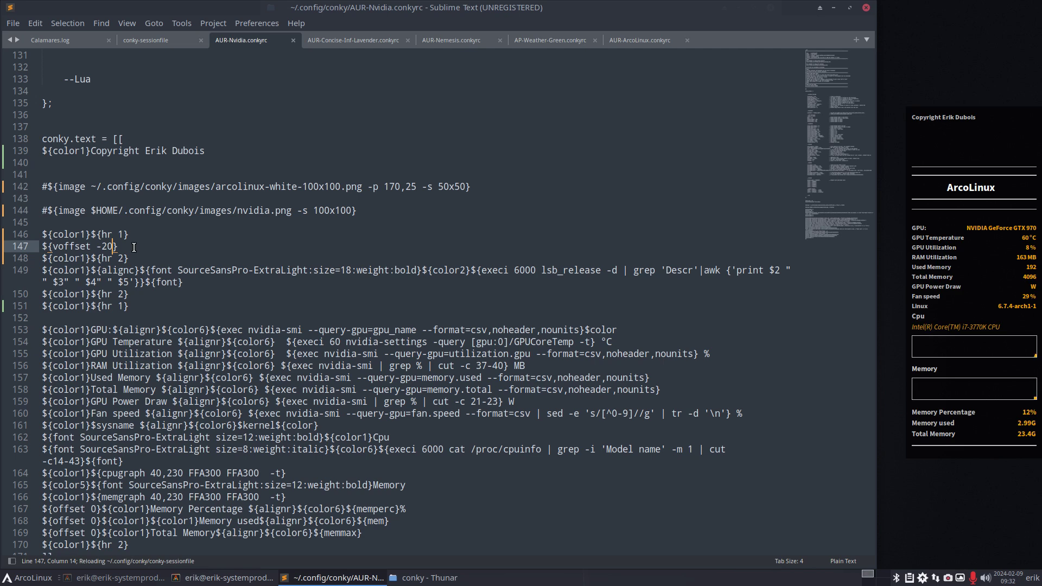
Move "${voffset -20}" below the first "${color1}${hr 2}" line, remove the leftover blank line and save the file.
{"action": "left_click_drag", "start_coordinate": [118, 246], "coordinate": [38, 249]}
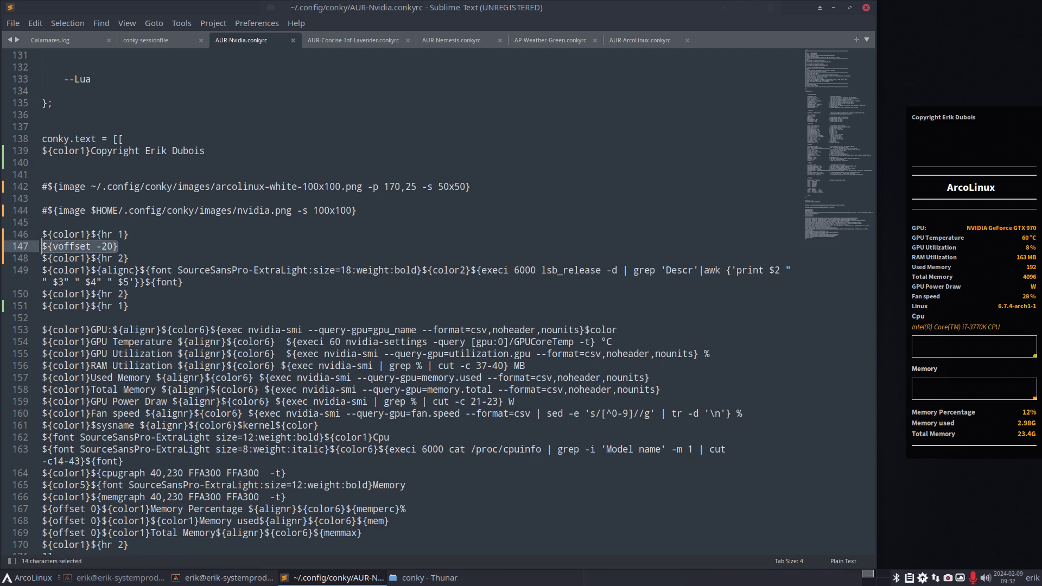
{"action": "key", "text": "ctrl+x"}
{"action": "left_click", "coordinate": [145, 253]}
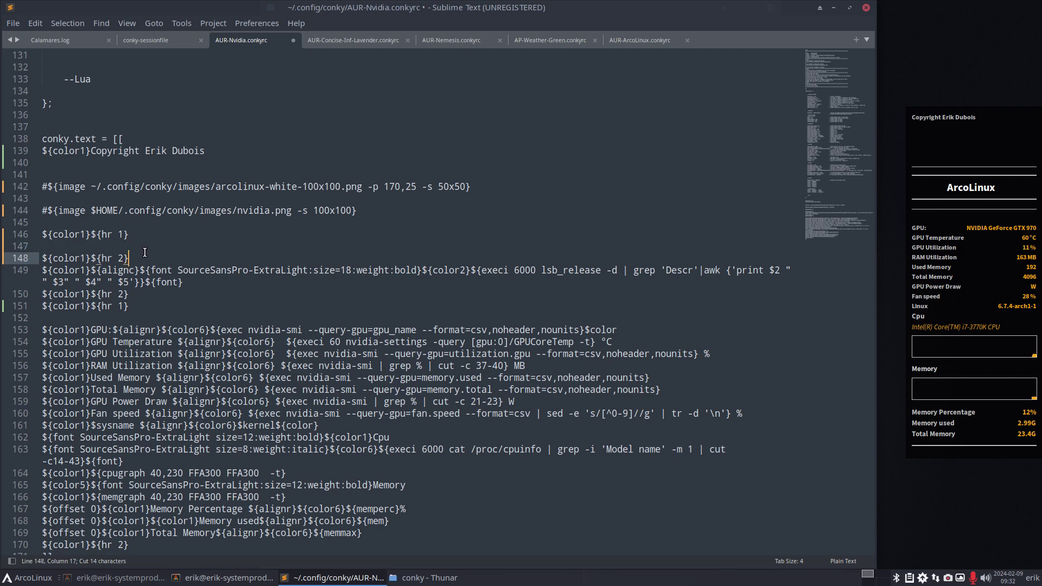
{"action": "key", "text": "Return"}
{"action": "key", "text": "ctrl+v"}
{"action": "key", "text": "Up"}
{"action": "key", "text": "Up"}
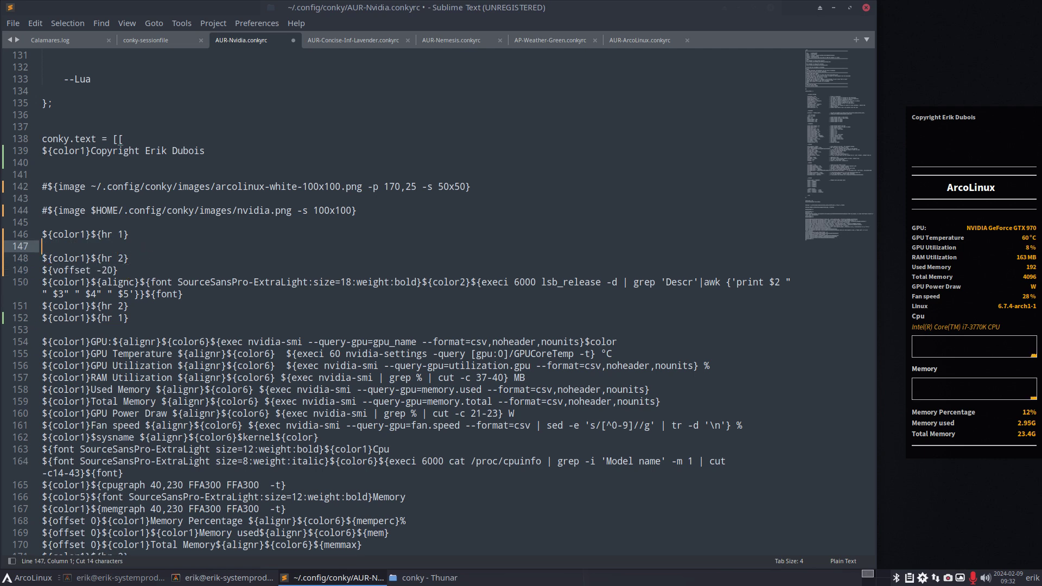
{"action": "key", "text": "Delete"}
{"action": "key", "text": "ctrl+s"}
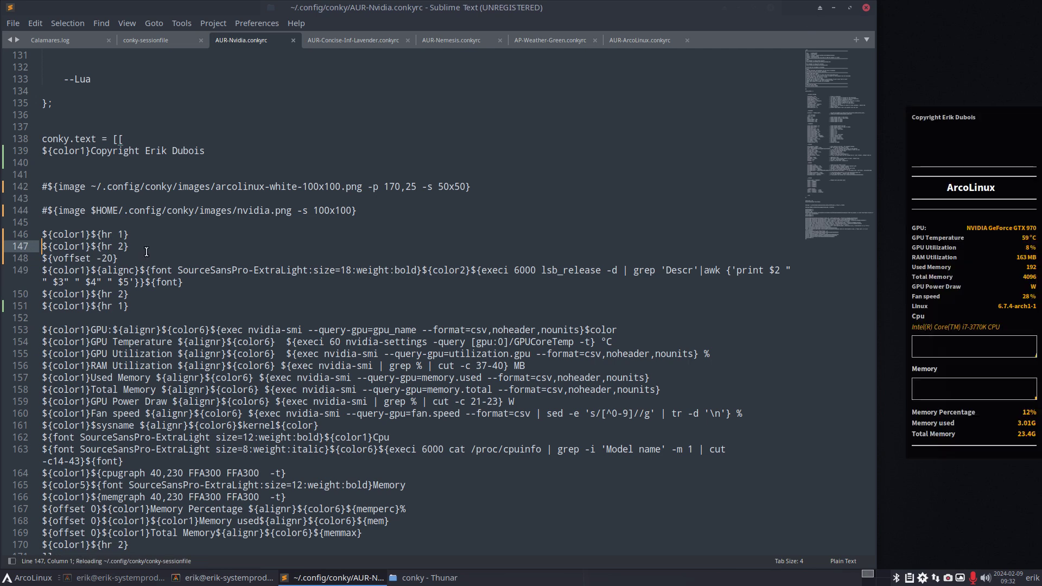
Delete the "${voffset -20}" line above the centered distribution title and save the file.
{"action": "left_click_drag", "start_coordinate": [165, 250], "coordinate": [38, 256]}
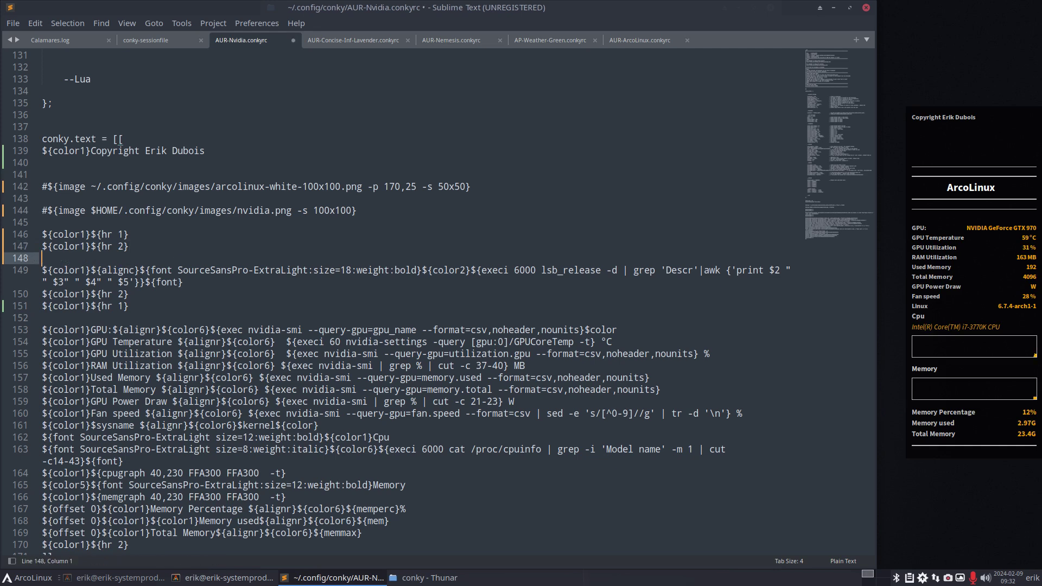
{"action": "key", "text": "BackSpace"}
{"action": "key", "text": "BackSpace"}
{"action": "key", "text": "ctrl+s"}
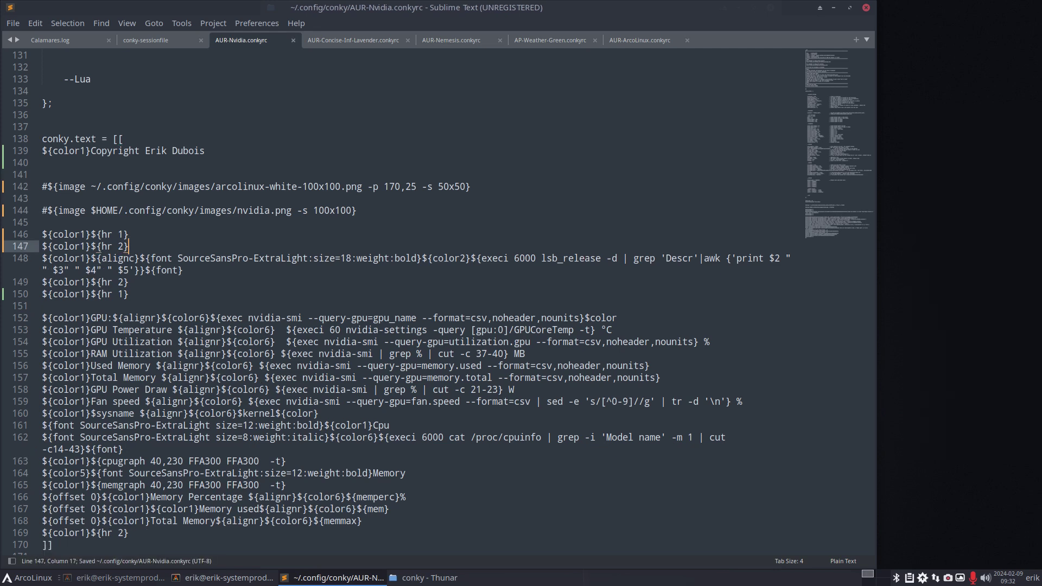
Close the text editor and the search terminal, and launch ArcoLinux Conkyzen.
{"action": "left_click", "coordinate": [865, 7]}
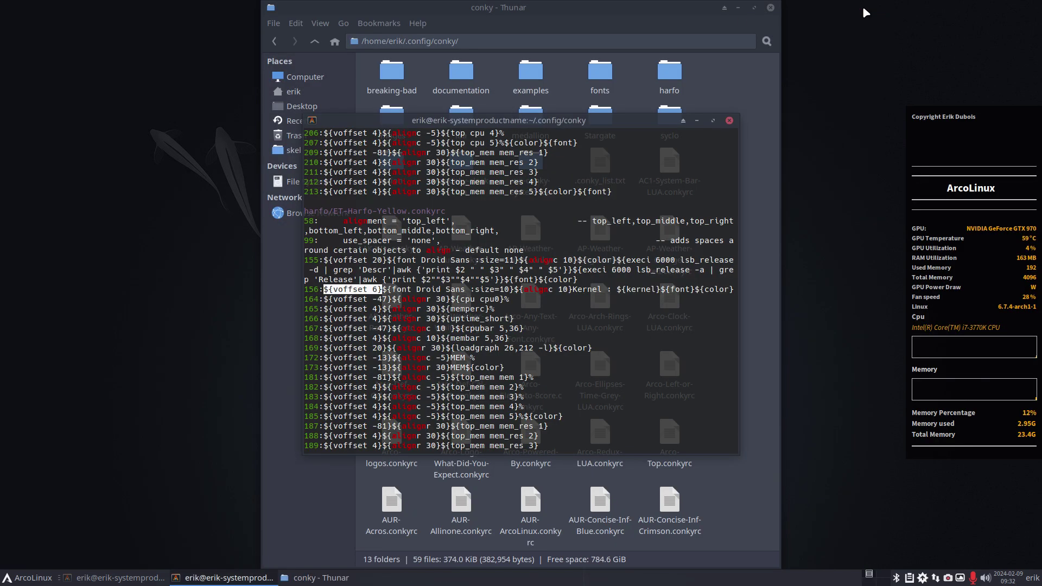
{"action": "left_click", "coordinate": [729, 121]}
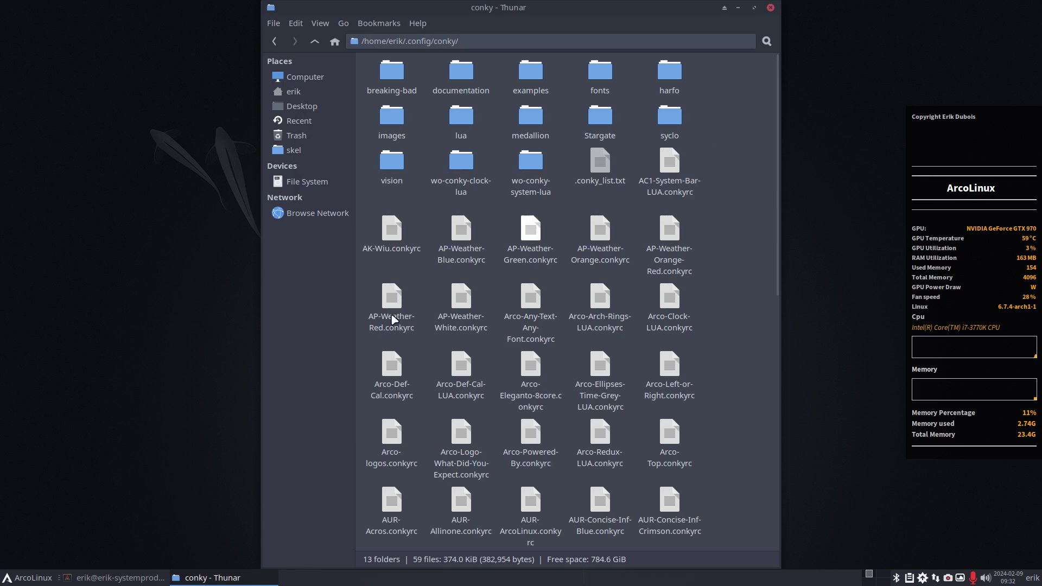
{"action": "left_click", "coordinate": [49, 579]}
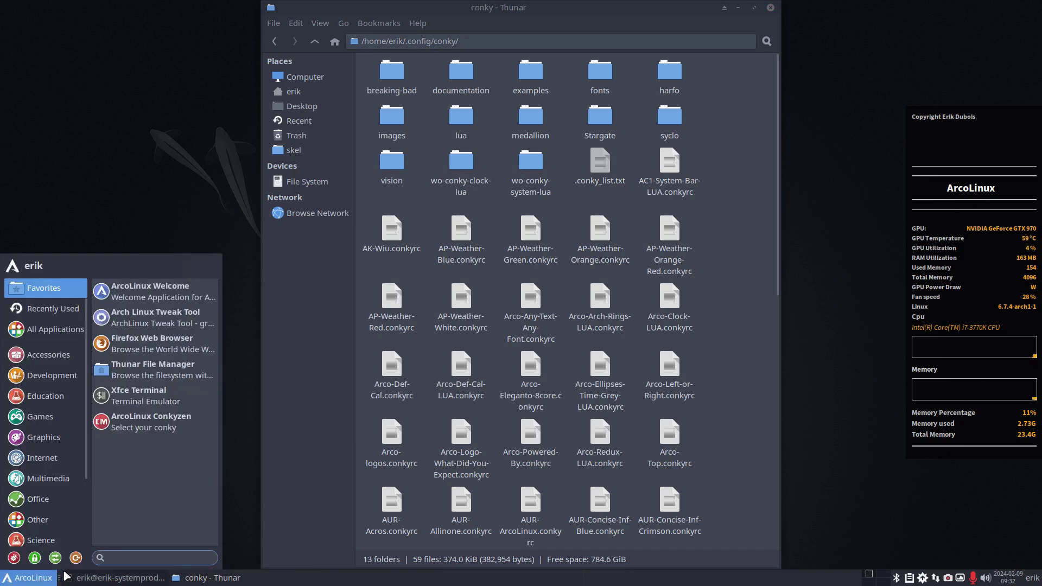
{"action": "type", "text": "conky"}
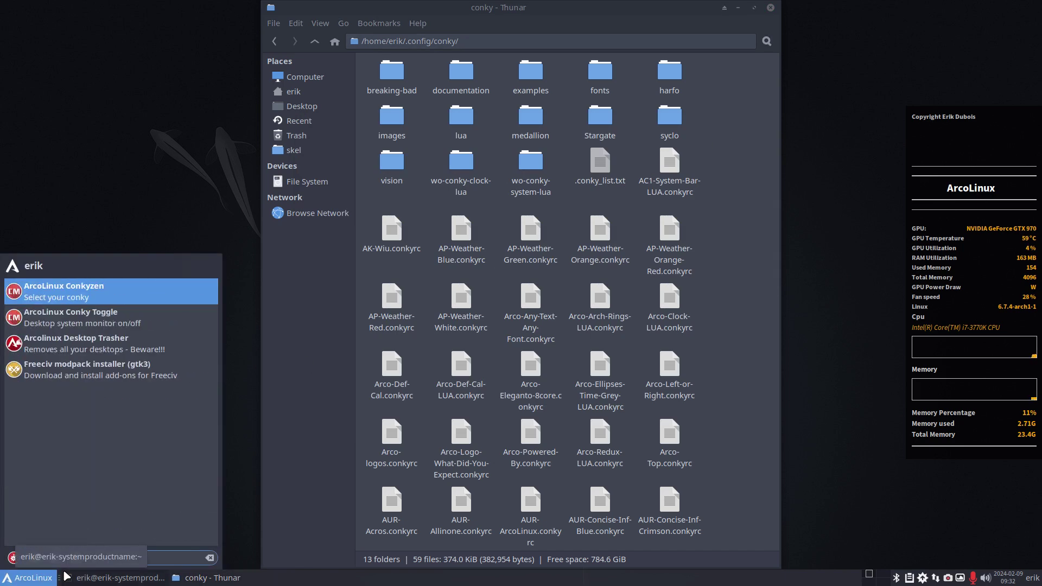
{"action": "key", "text": "Down"}
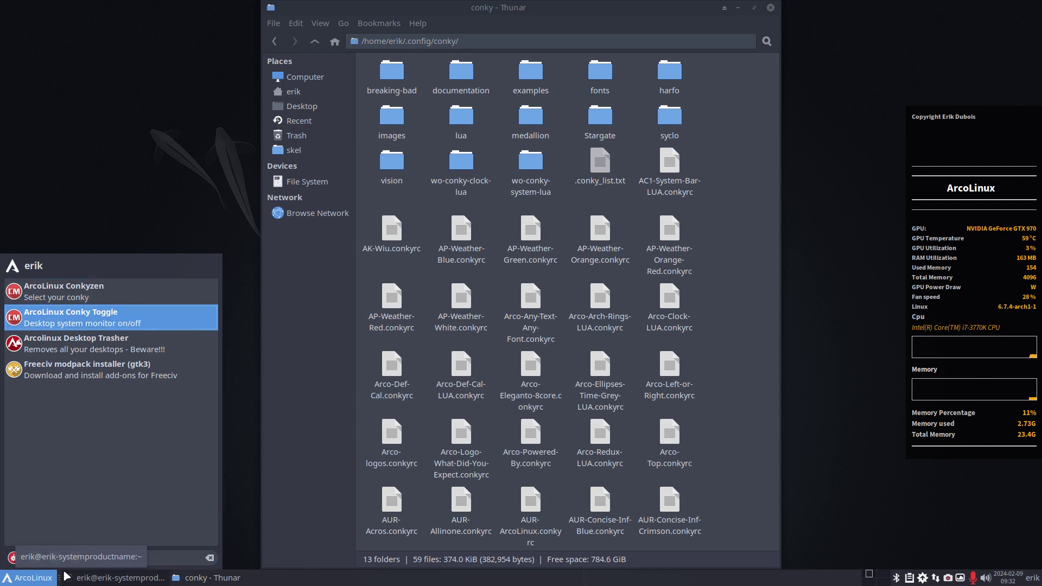
{"action": "key", "text": "Up"}
{"action": "key", "text": "Return"}
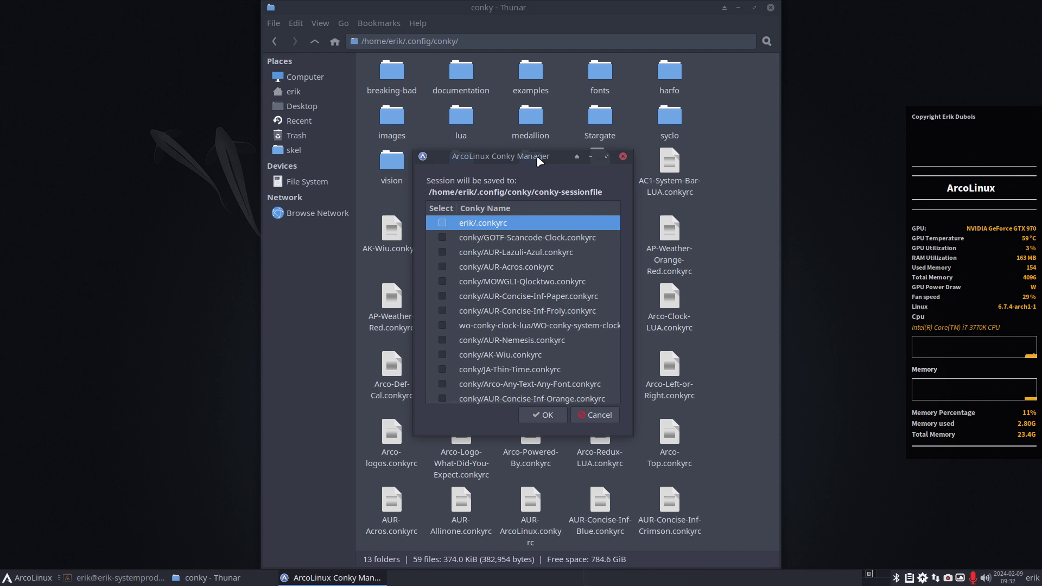
Switch the active conky from AUR-Nvidia.conkyrc to Arco-Top.conkyrc and close the file manager.
{"action": "scroll", "coordinate": [535, 247], "scroll_direction": "down", "scroll_amount": 10}
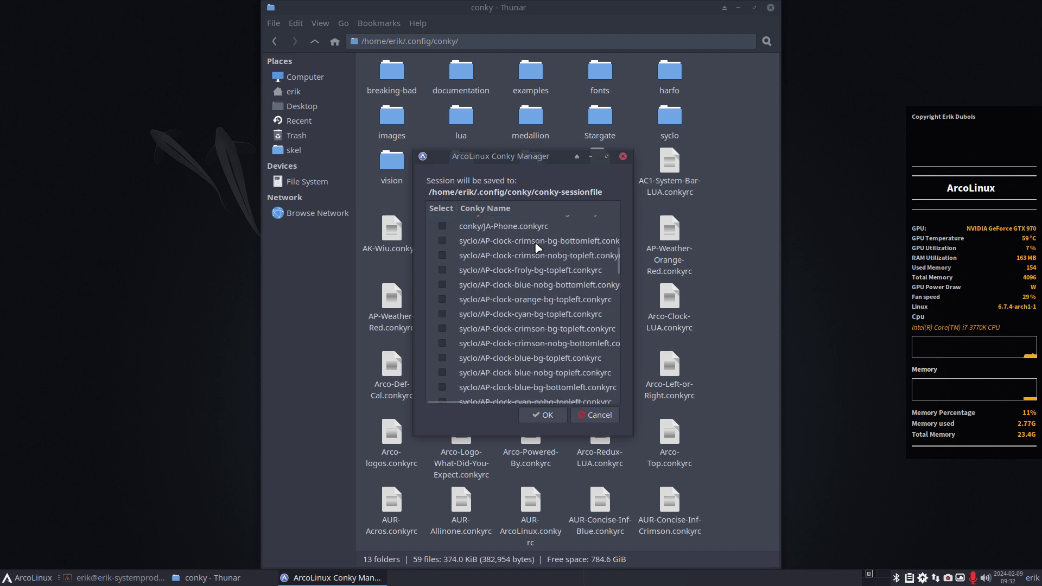
{"action": "scroll", "coordinate": [535, 248], "scroll_direction": "down", "scroll_amount": 3}
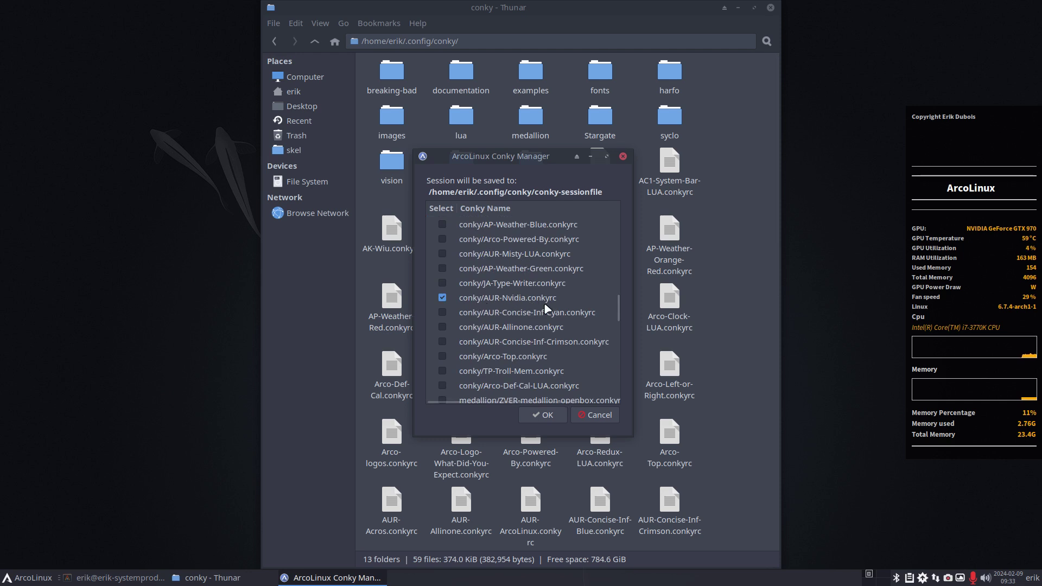
{"action": "left_click", "coordinate": [442, 298]}
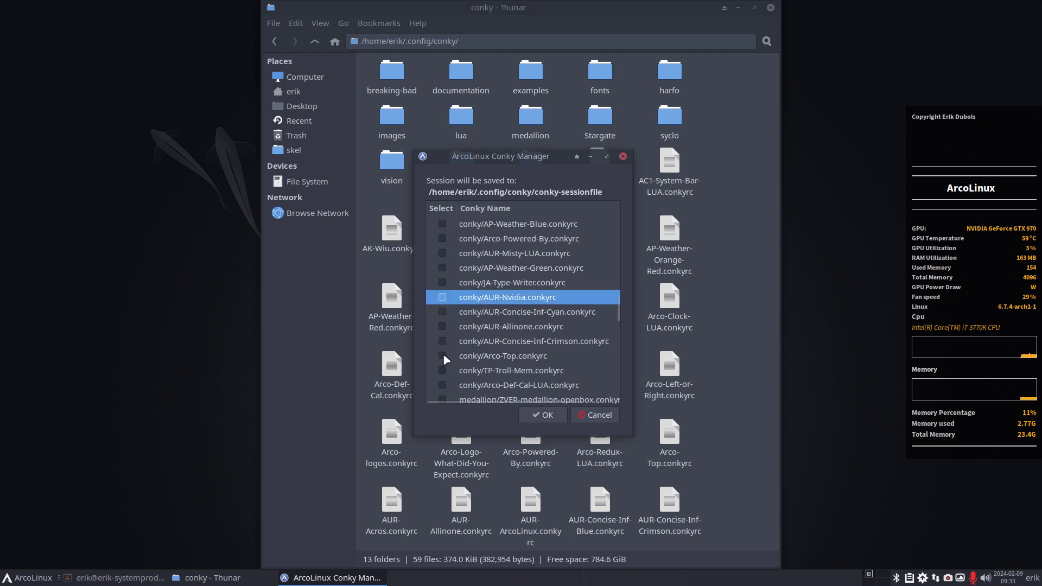
{"action": "left_click", "coordinate": [443, 354]}
{"action": "left_click", "coordinate": [542, 414]}
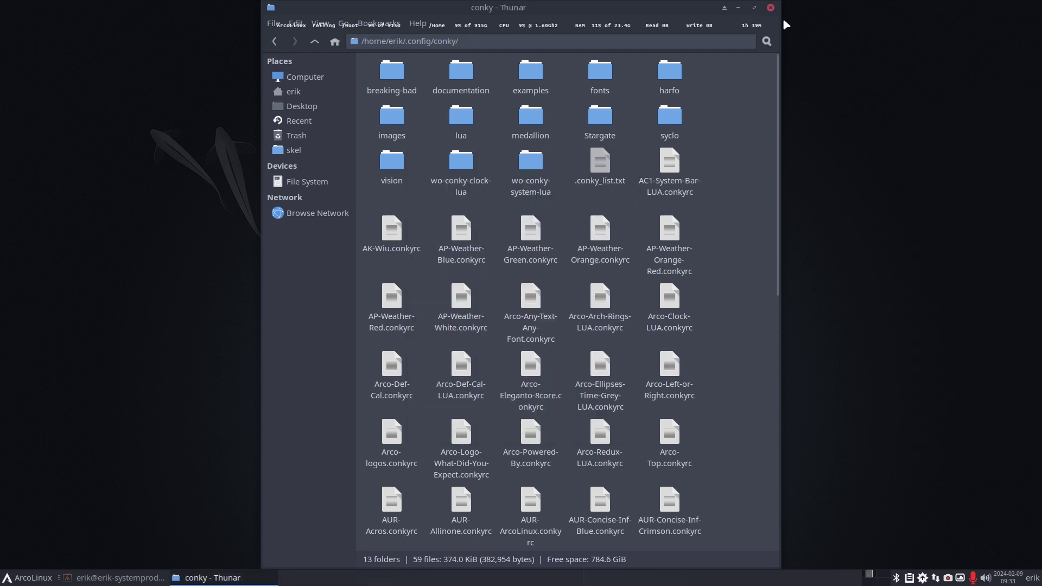
{"action": "left_click", "coordinate": [771, 8]}
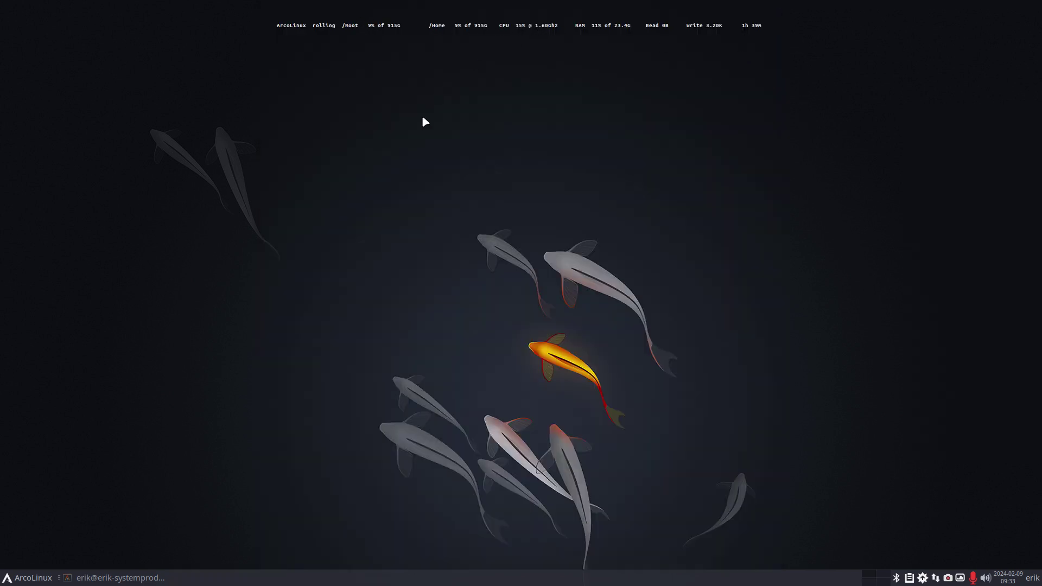
Open a new terminal, move it over the Arco-Top conky to check how they overlap, and close it.
{"action": "key", "text": "ctrl+alt+Return"}
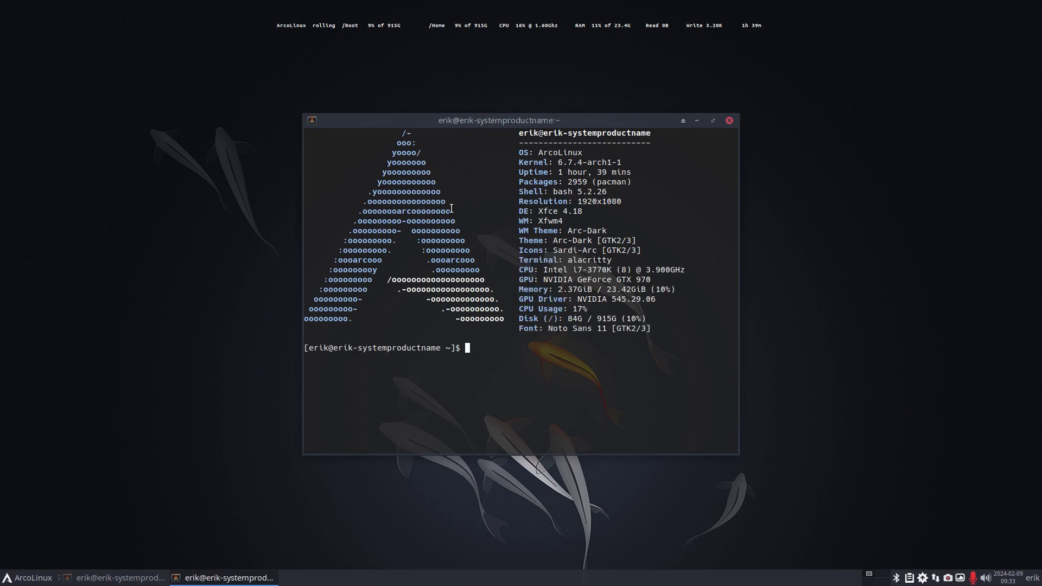
{"action": "left_click_drag", "start_coordinate": [583, 118], "coordinate": [582, 19]}
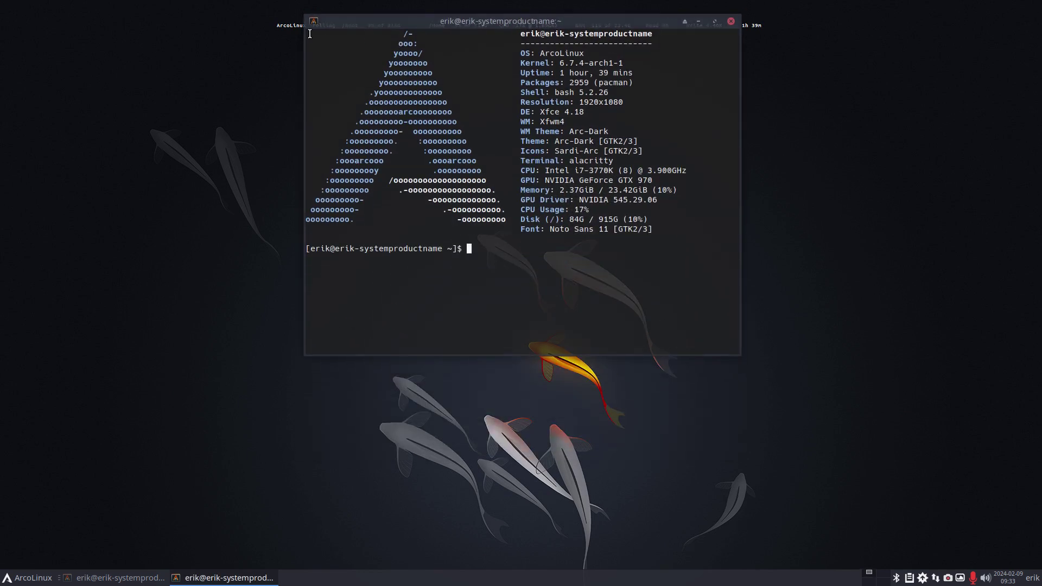
{"action": "left_click_drag", "start_coordinate": [462, 63], "coordinate": [462, 73]}
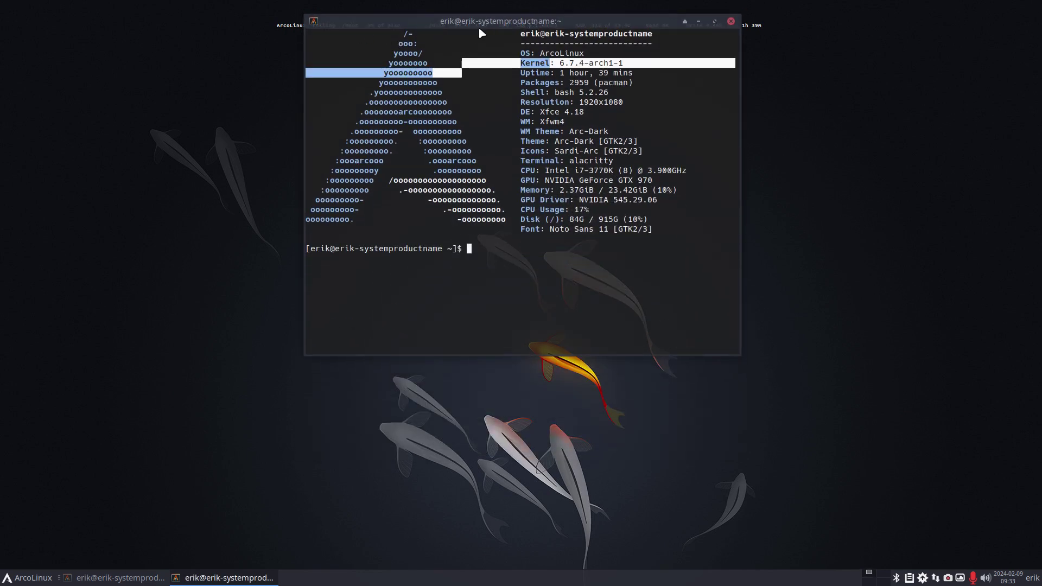
{"action": "mouse_move", "coordinate": [486, 17]}
{"action": "left_mouse_down"}
{"action": "mouse_move", "coordinate": [481, 105]}
{"action": "mouse_move", "coordinate": [493, 16]}
{"action": "left_mouse_up"}
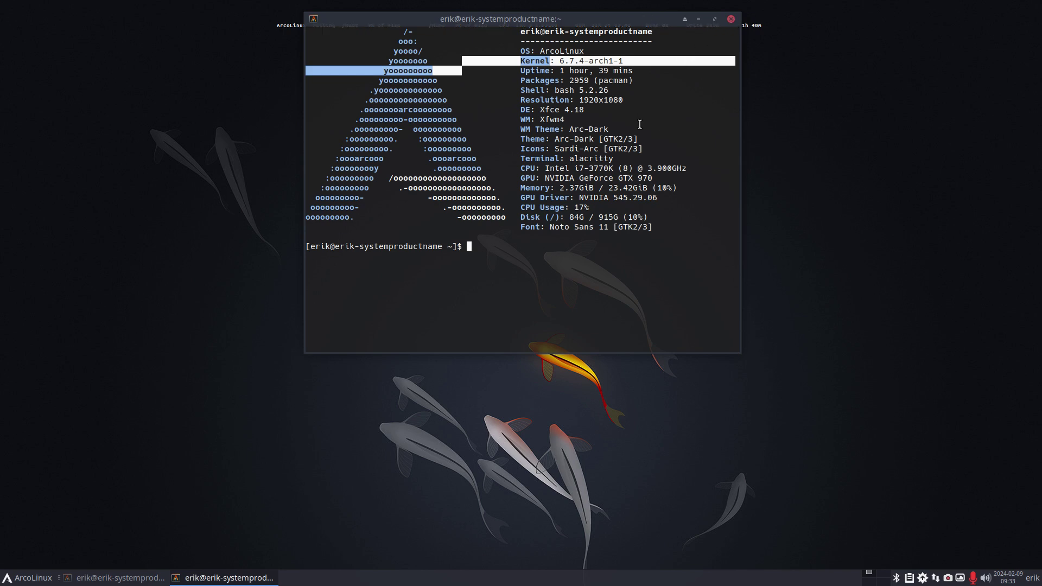
{"action": "left_click", "coordinate": [731, 19]}
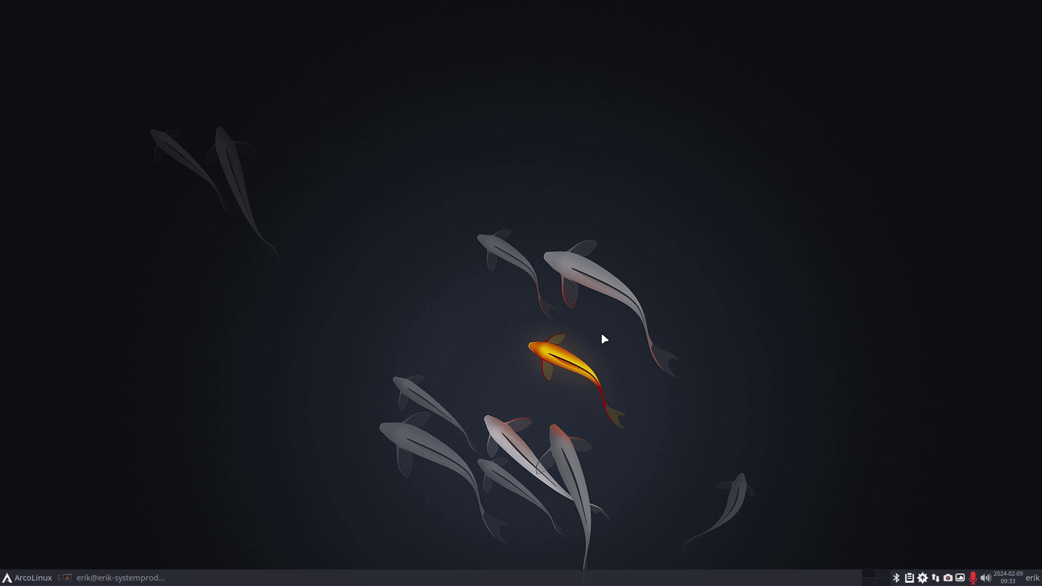
Restore the remaining terminal, run rip to list recently installed packages, and highlight the arcolinux-conky-collection-git entry.
{"action": "left_click", "coordinate": [92, 581]}
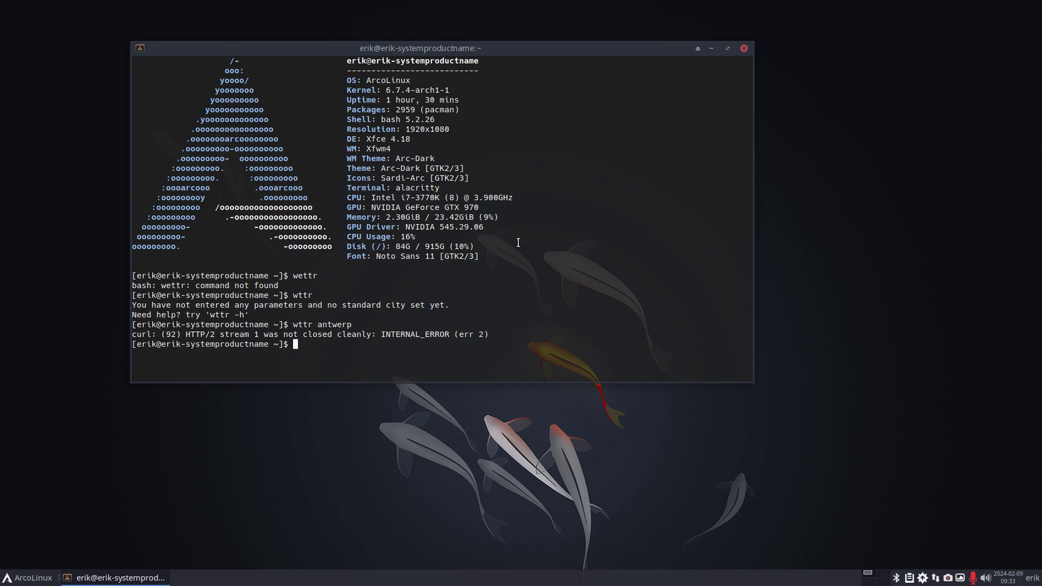
{"action": "type", "text": "rip"}
{"action": "key", "text": "Return"}
{"action": "left_click_drag", "start_coordinate": [439, 344], "coordinate": [532, 364]}
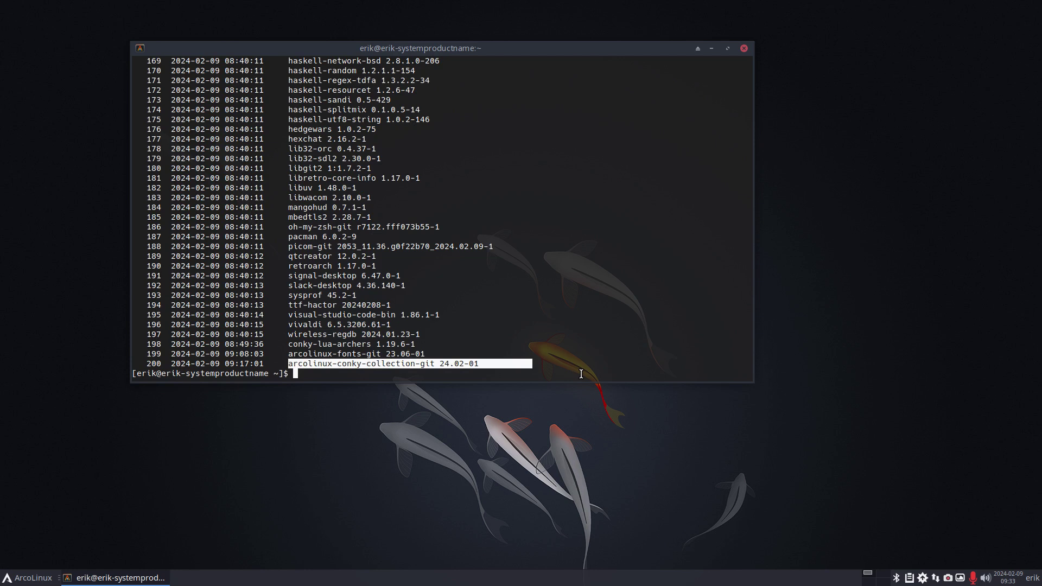
{"action": "right_click", "coordinate": [949, 577]}
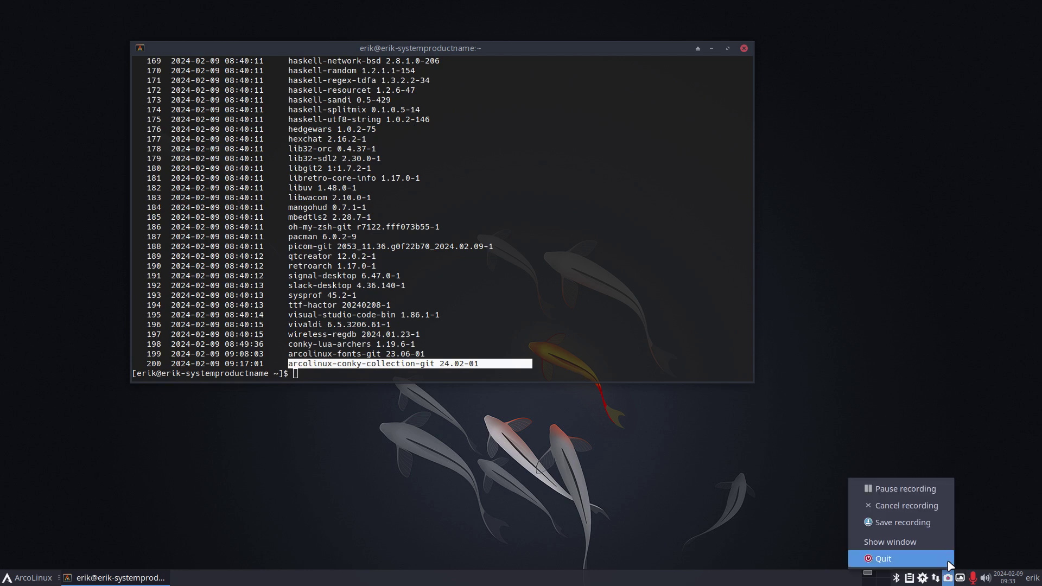